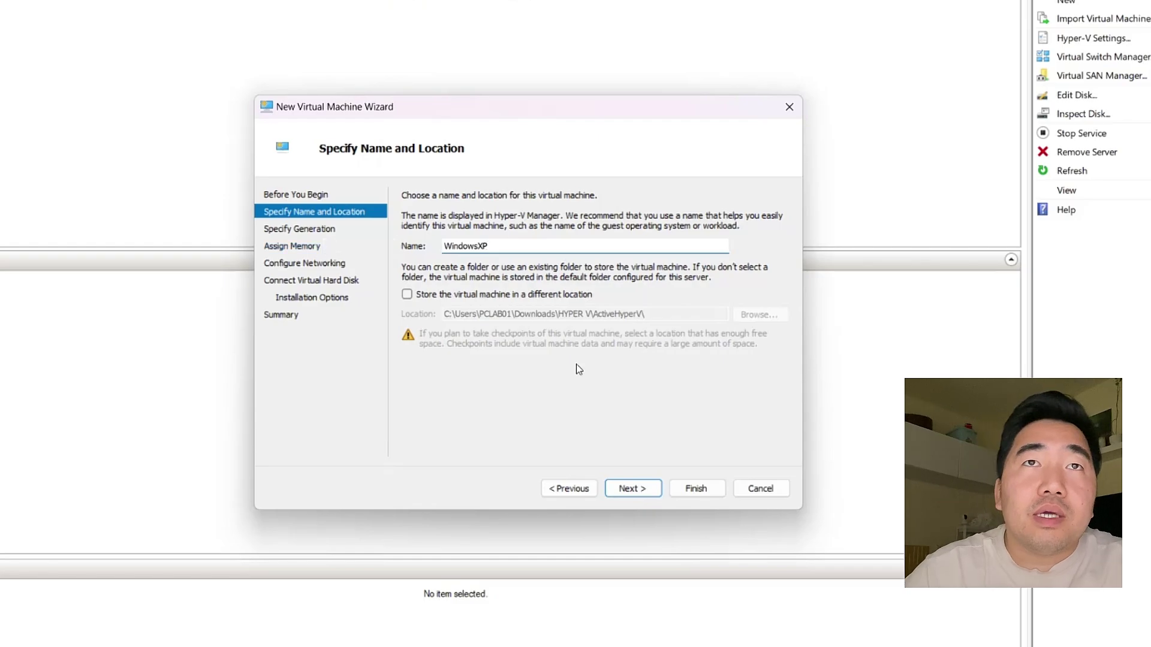
# Step: Keep Generation 1, set startup memory to 9096 MB, and open the networking Connection list
pyautogui.click(632, 488)
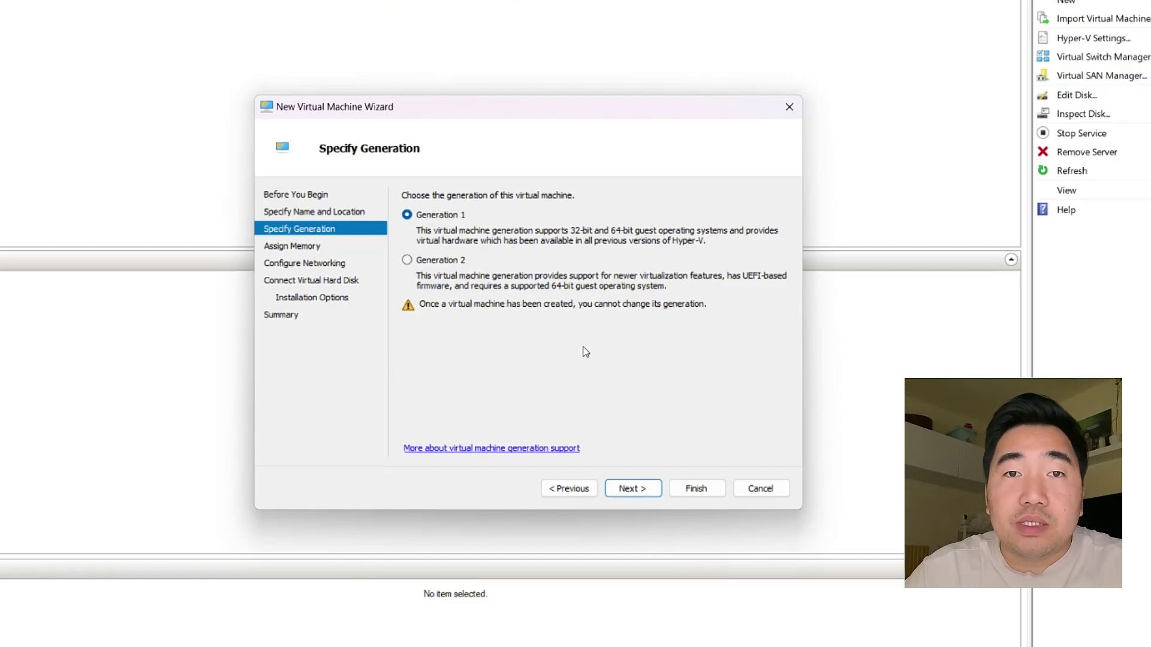
pyautogui.click(631, 489)
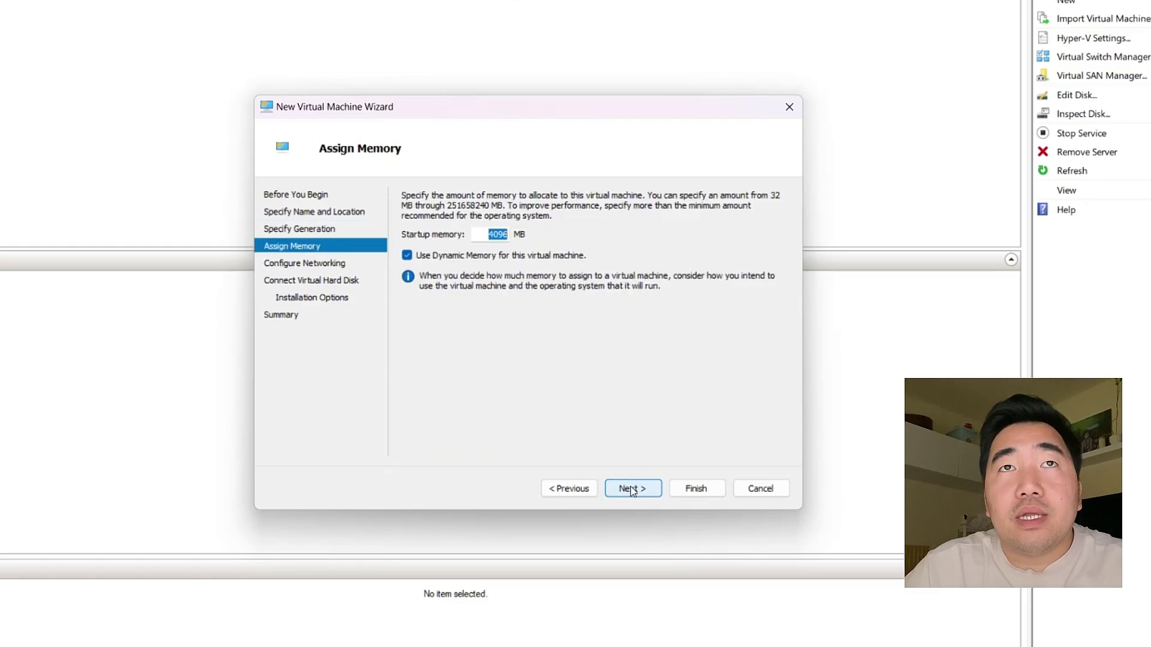
pyautogui.moveTo(507, 235); pyautogui.dragTo(478, 236)
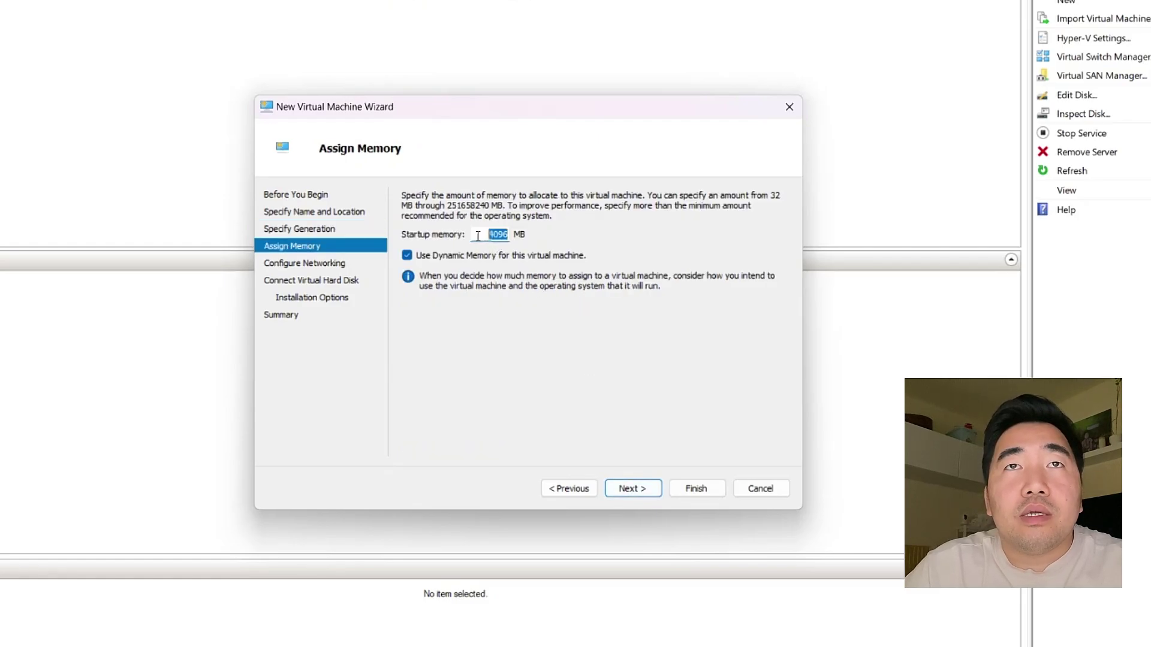
pyautogui.click(483, 236)
pyautogui.click(493, 236)
pyautogui.press('BackSpace')
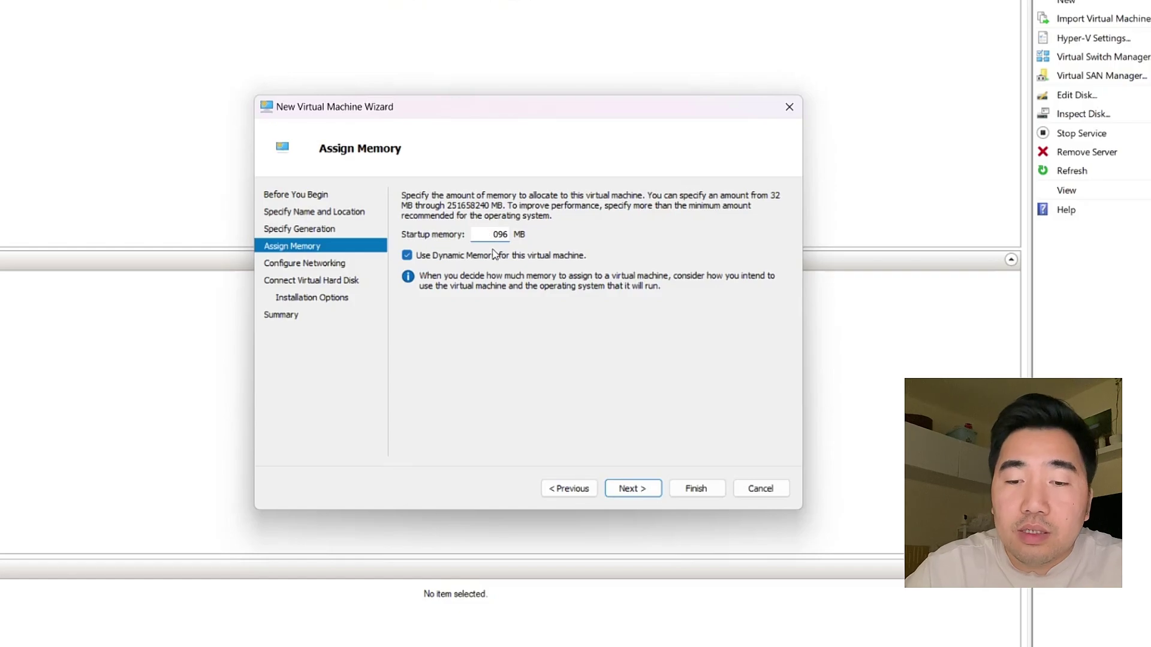
pyautogui.write('4')
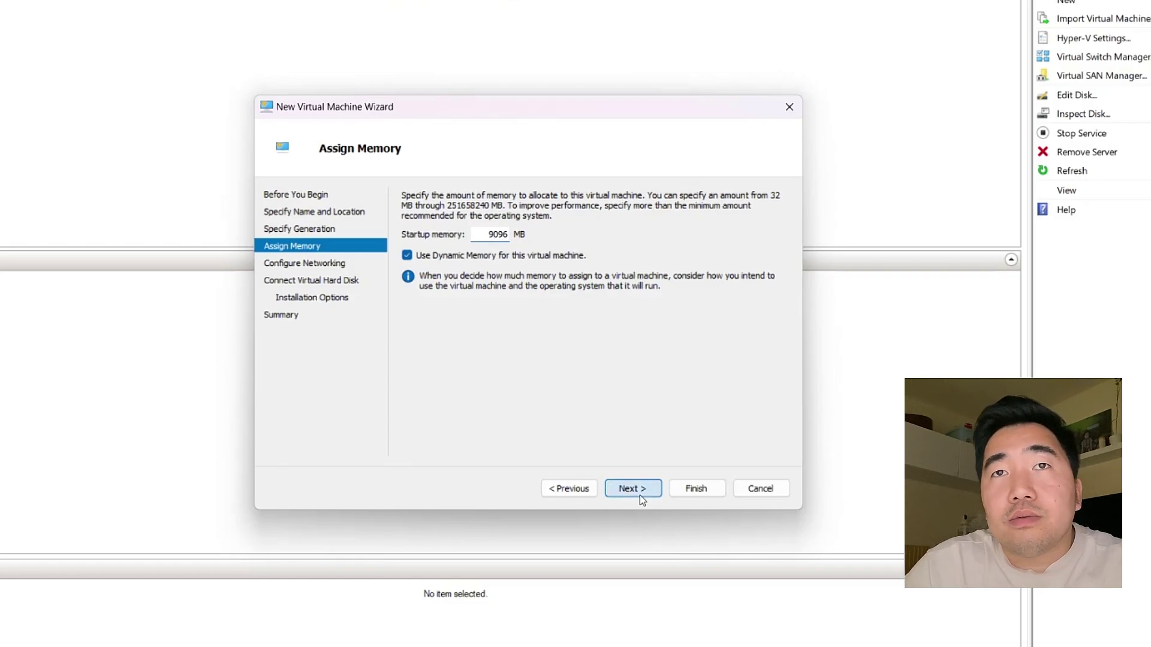
pyautogui.click(631, 488)
pyautogui.click(497, 227)
# Step: Connect the adapter to Default Switch and name the 127 GB virtual disk PCWindowsXP.vhdx
pyautogui.click(488, 262)
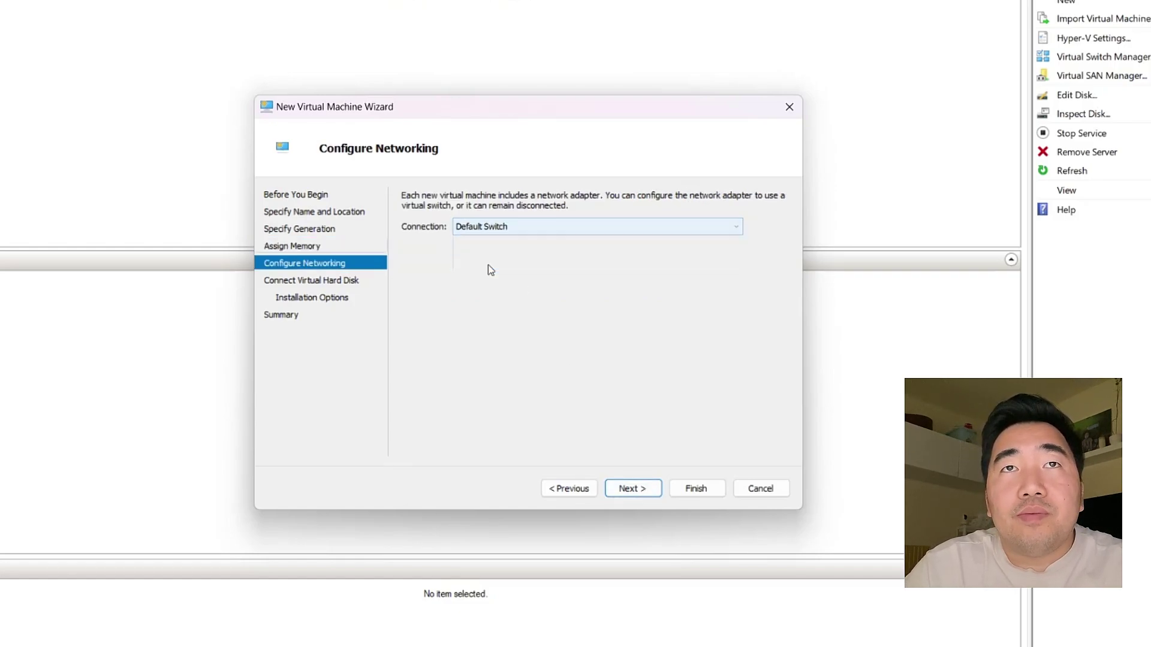
pyautogui.click(626, 487)
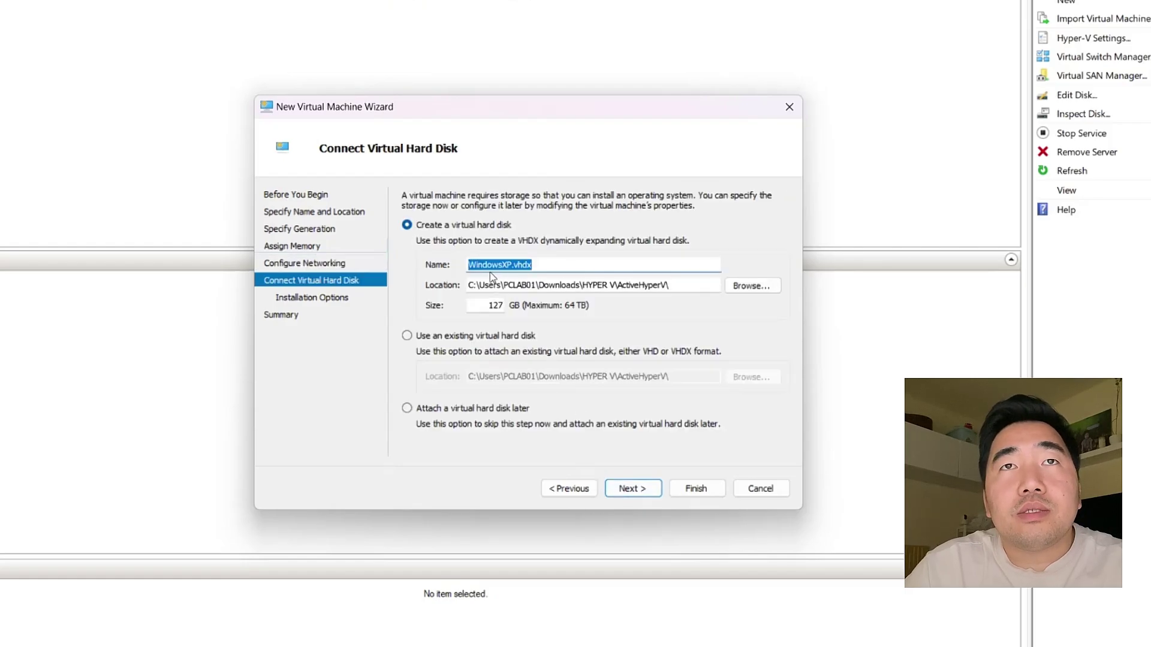
pyautogui.click(469, 265)
pyautogui.write('PC')
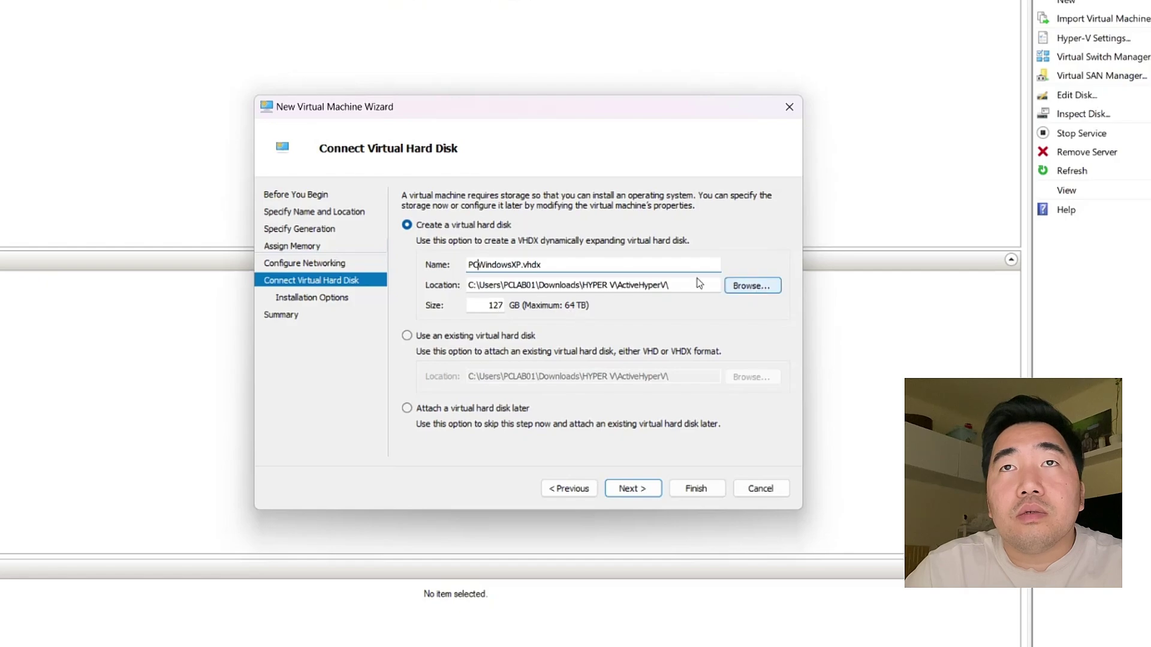
pyautogui.click(484, 307)
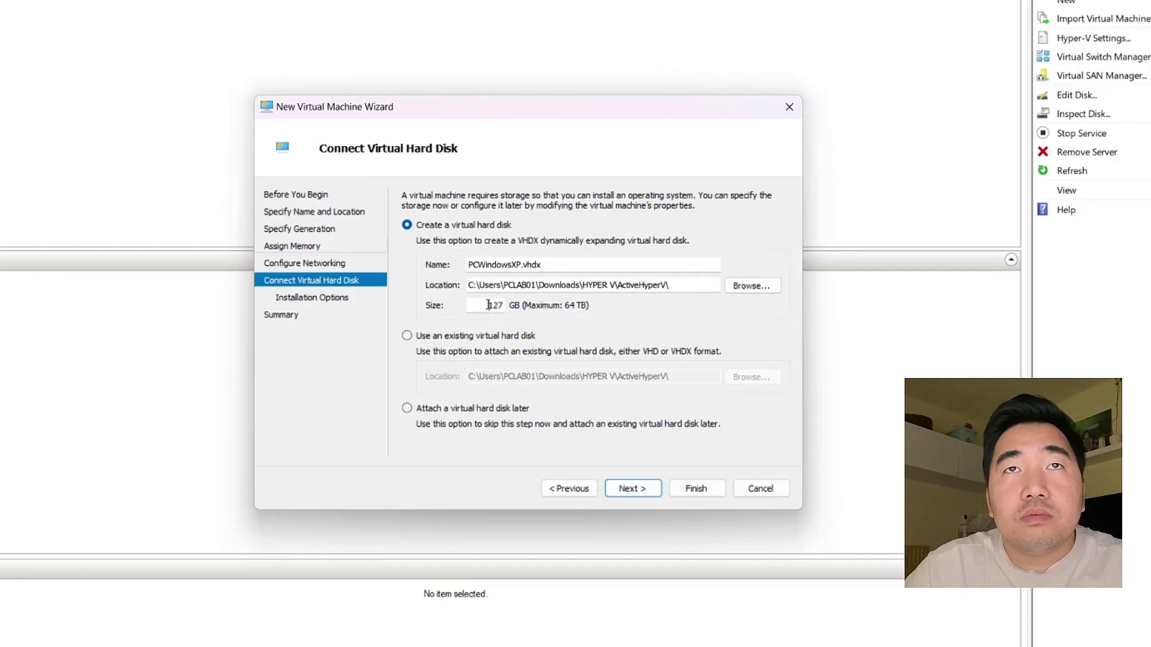
pyautogui.click(636, 492)
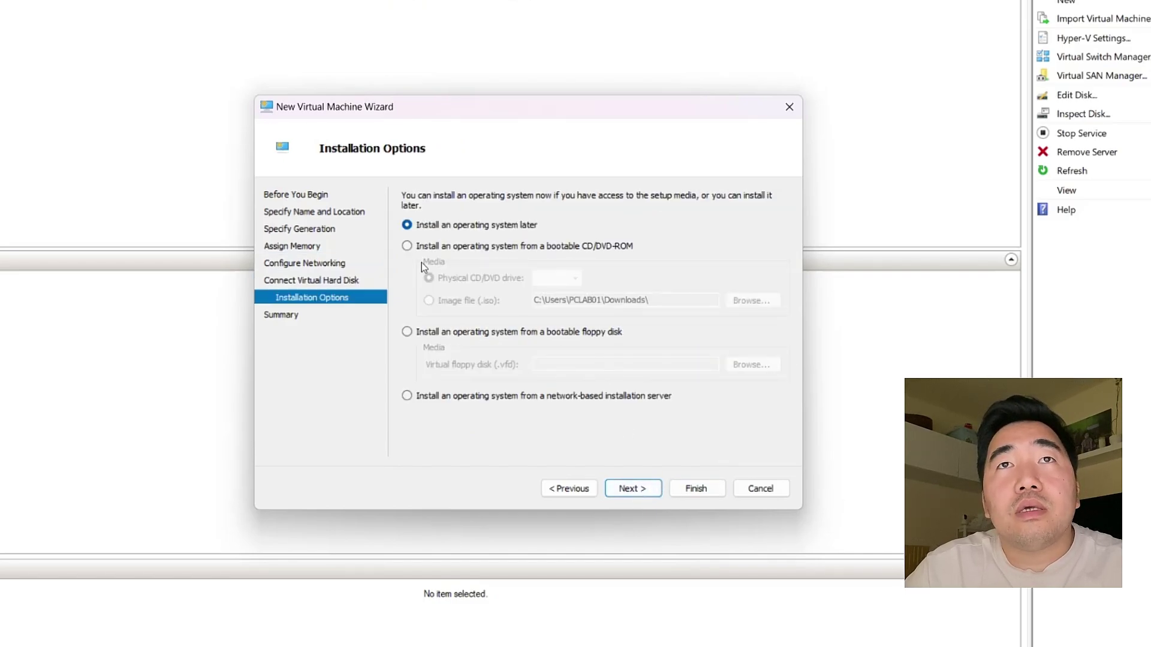
# Step: Use the Windows XP Professional ISO from the HYPER V folder as bootable installation media
pyautogui.click(407, 246)
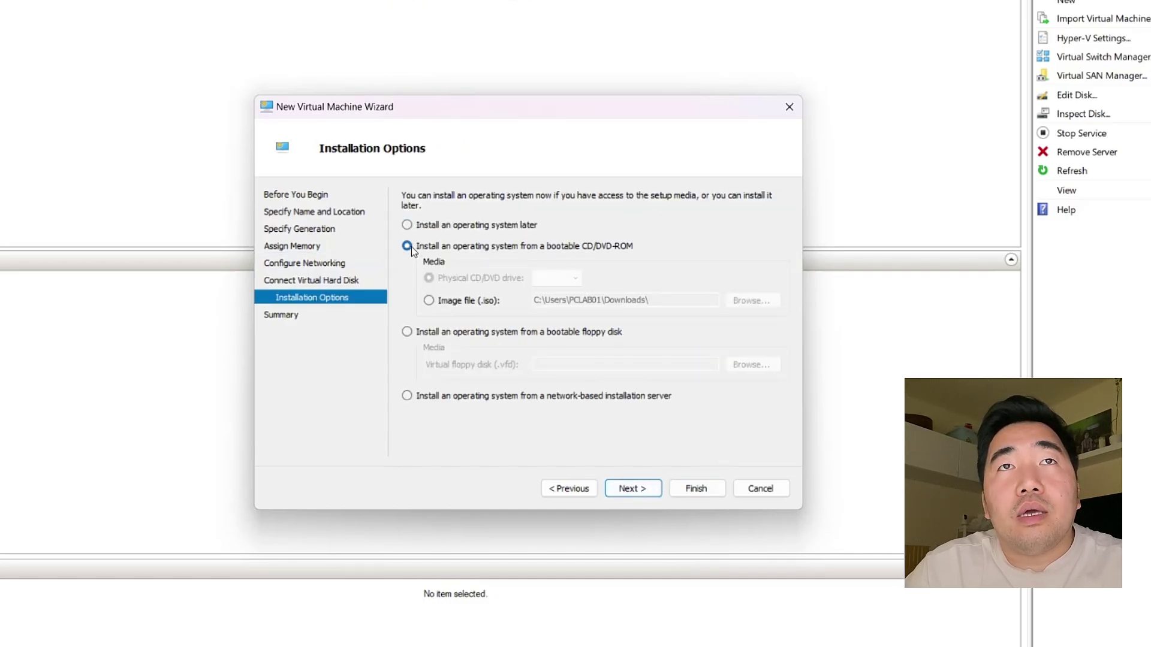
pyautogui.click(432, 301)
pyautogui.click(748, 303)
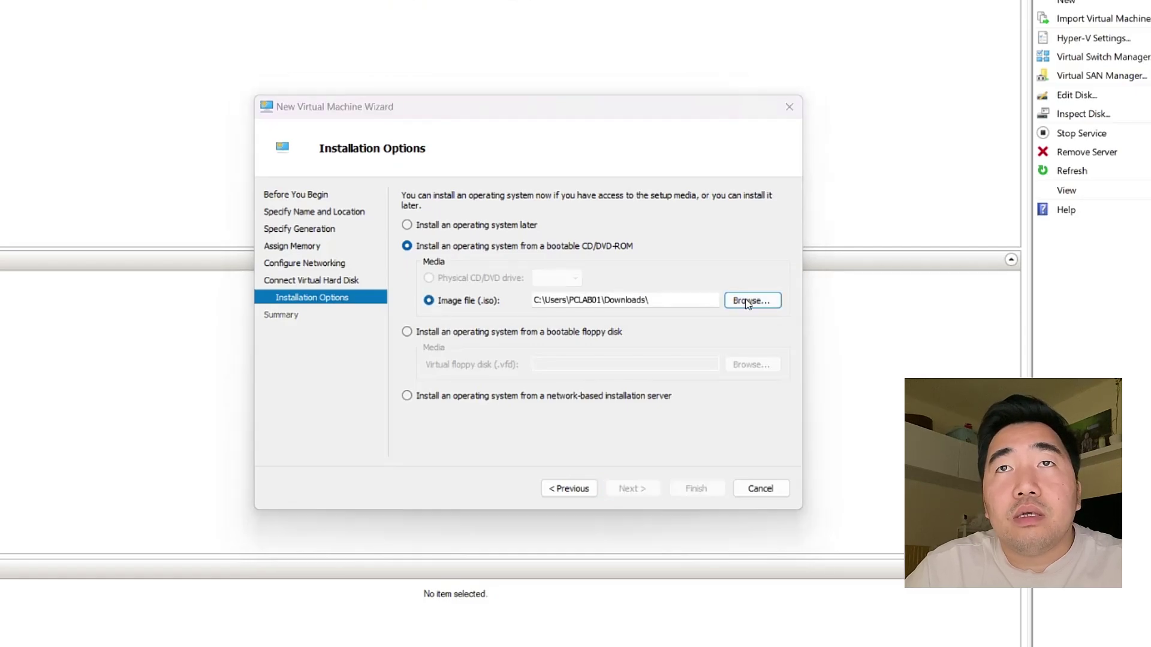
pyautogui.doubleClick(127, 257)
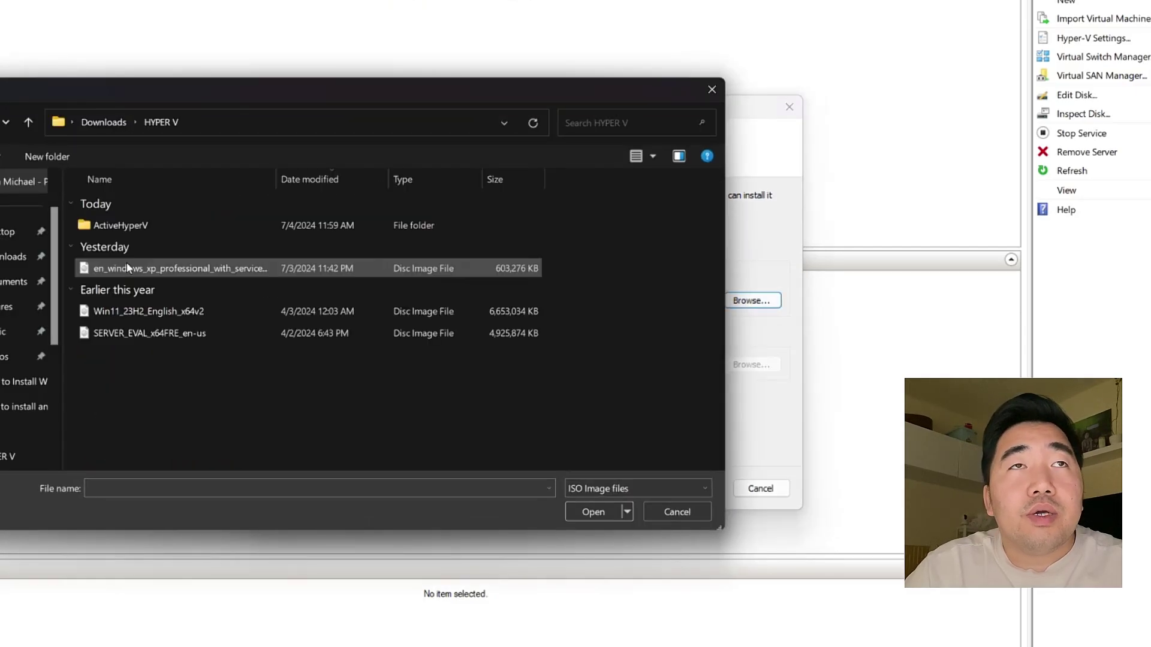
pyautogui.doubleClick(156, 271)
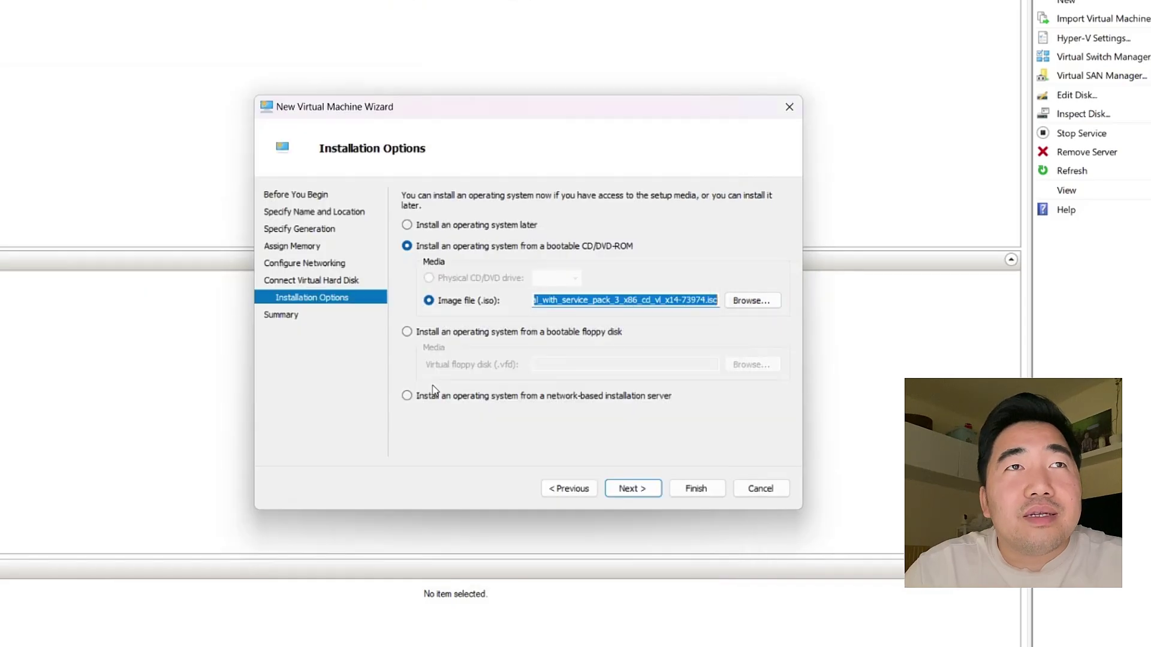
pyautogui.click(629, 491)
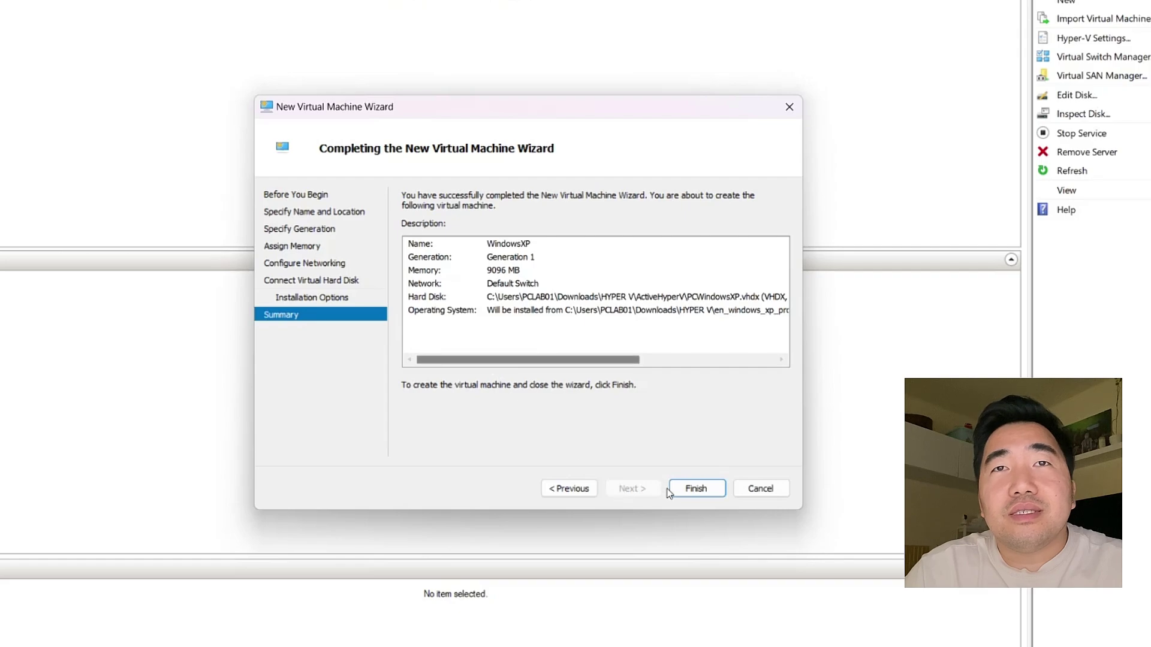
# Step: Finish creating the WindowsXP VM and open a Connect window to it
pyautogui.click(694, 489)
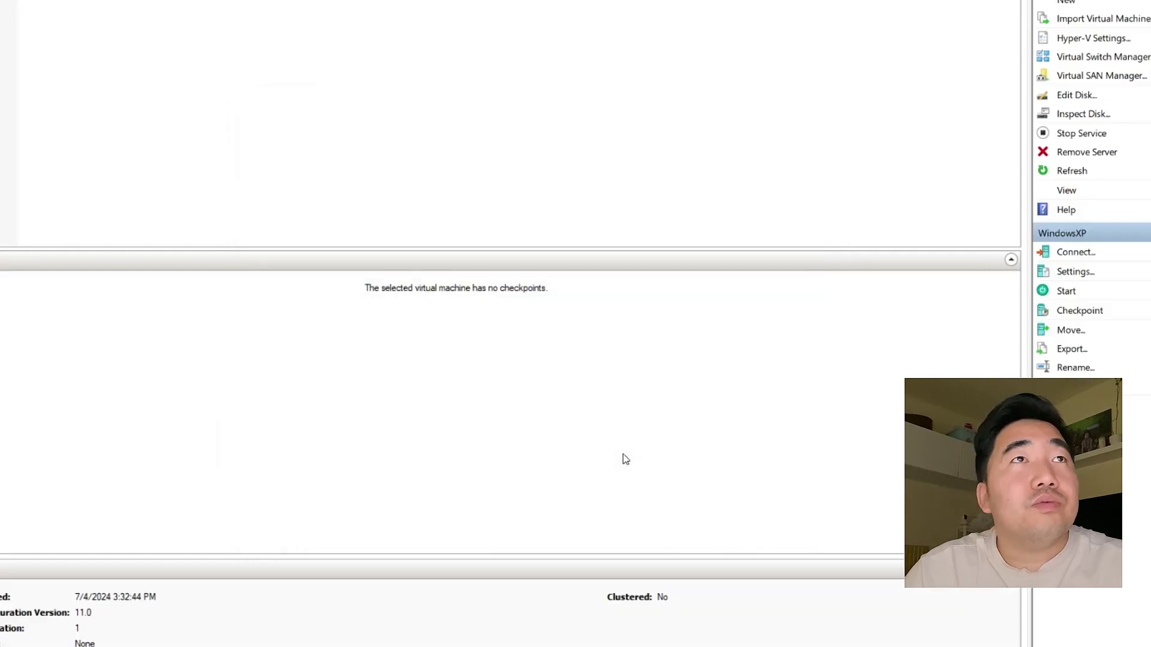
pyautogui.rightClick(204, 63)
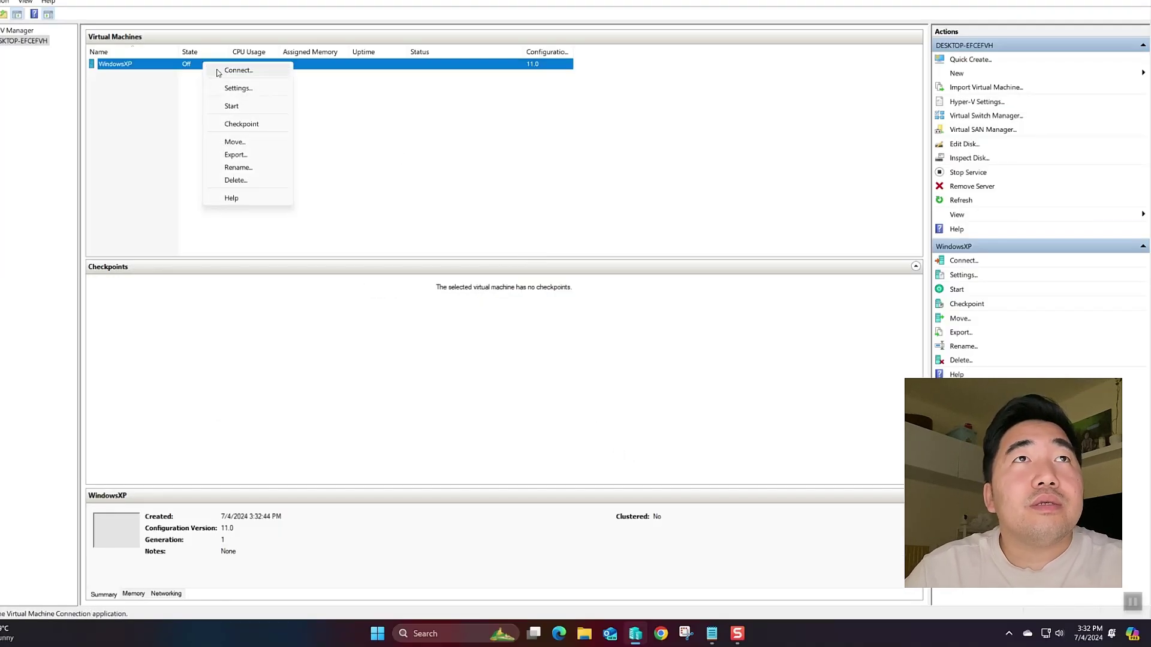
pyautogui.click(221, 71)
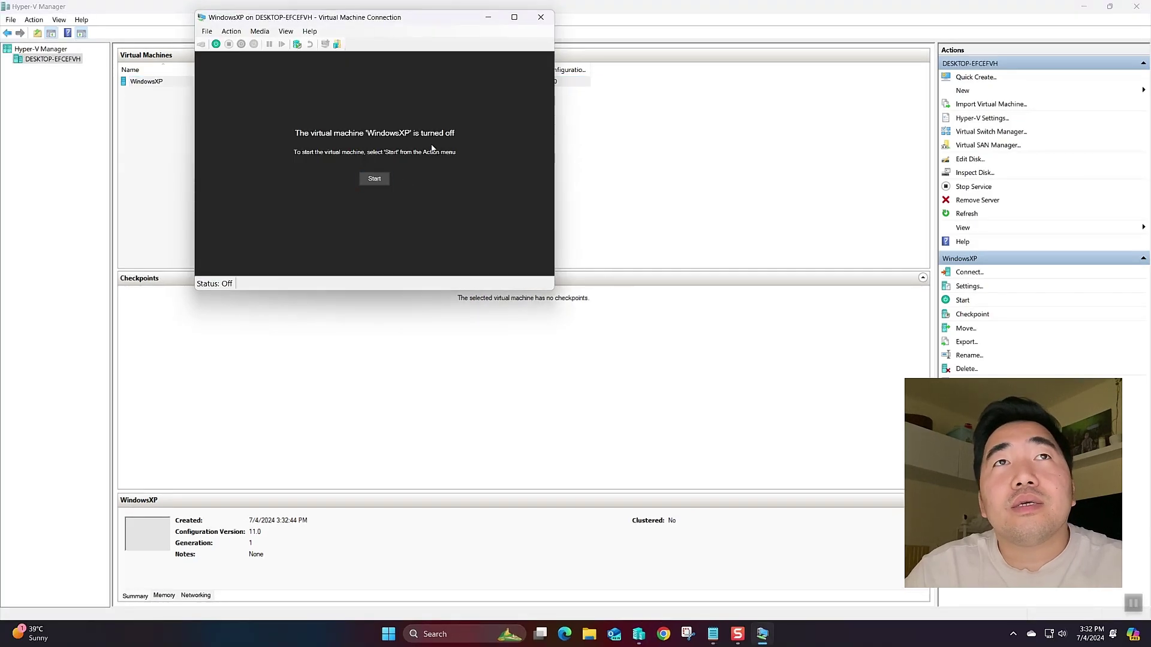
pyautogui.moveTo(404, 19); pyautogui.dragTo(532, 138)
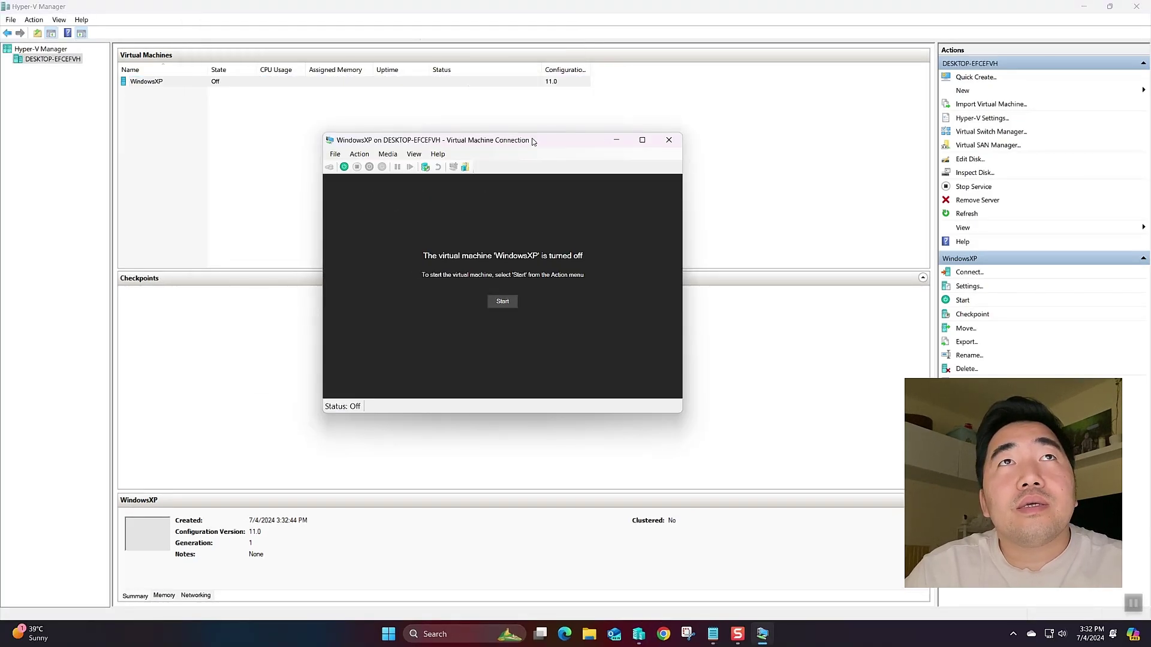
pyautogui.click(1087, 6)
# Step: Power on the WindowsXP VM and check its zoom level while it boots into XP Setup
pyautogui.click(1087, 6)
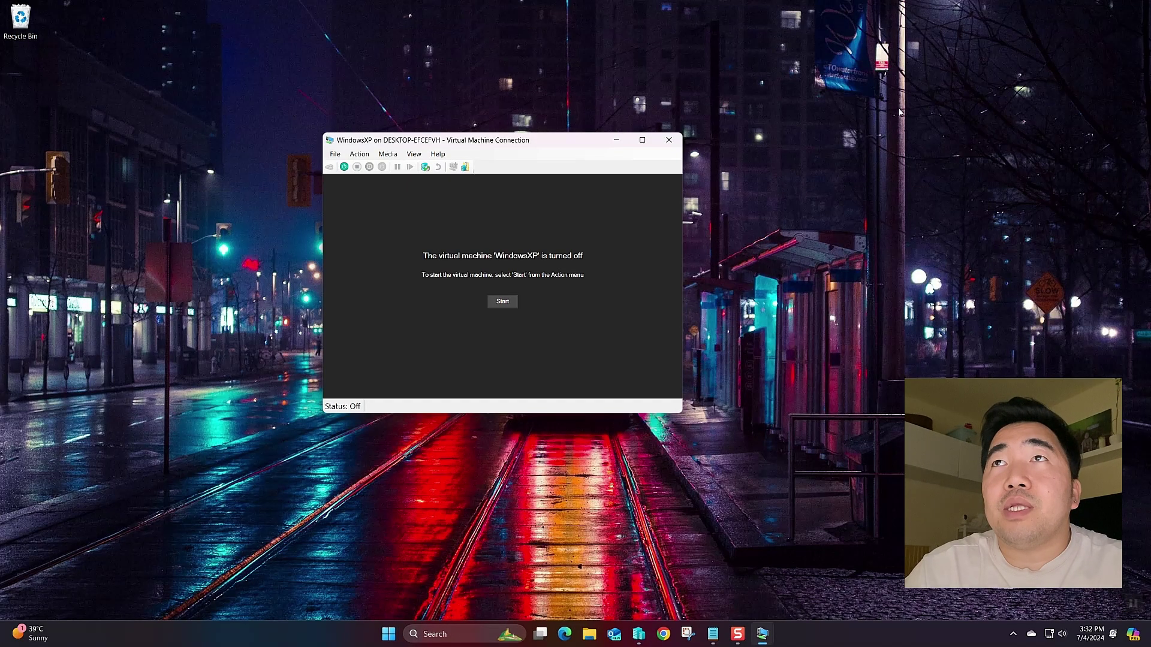
pyautogui.click(503, 302)
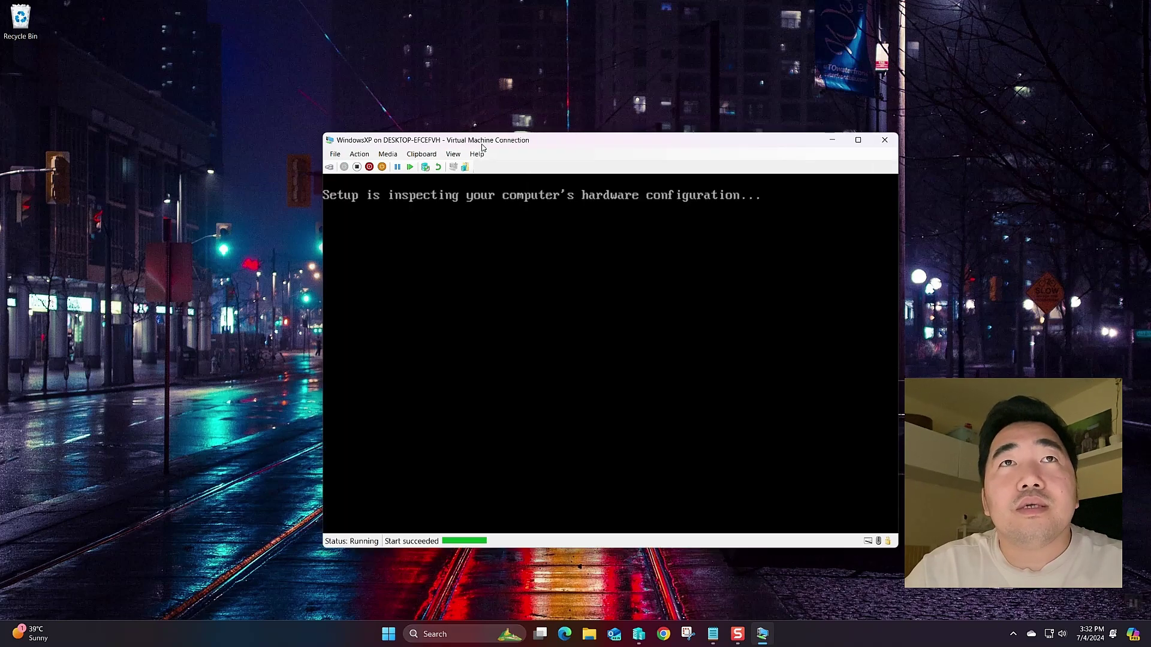
pyautogui.moveTo(496, 144); pyautogui.dragTo(486, 126)
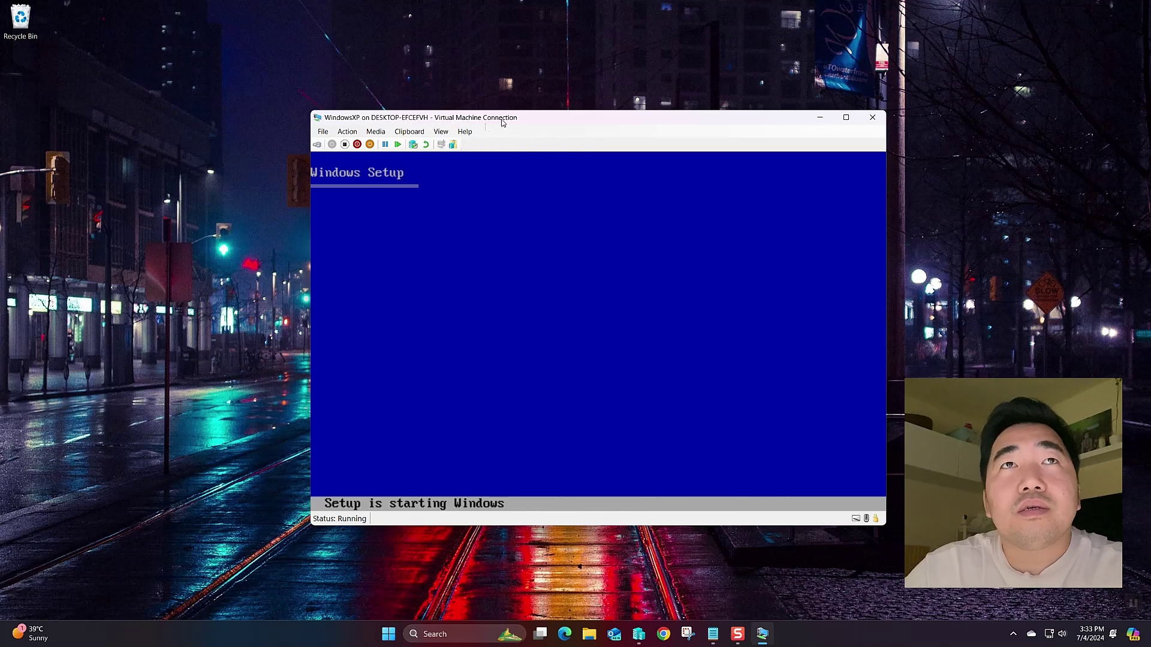
pyautogui.click(450, 132)
pyautogui.moveTo(494, 177)
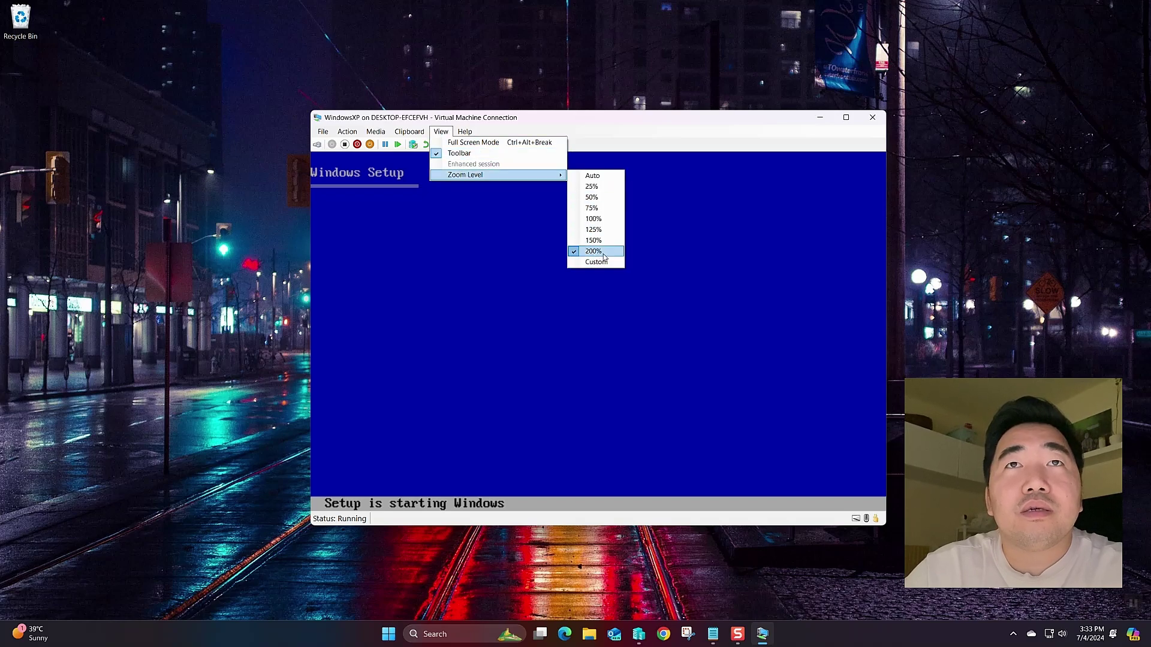
pyautogui.click(630, 147)
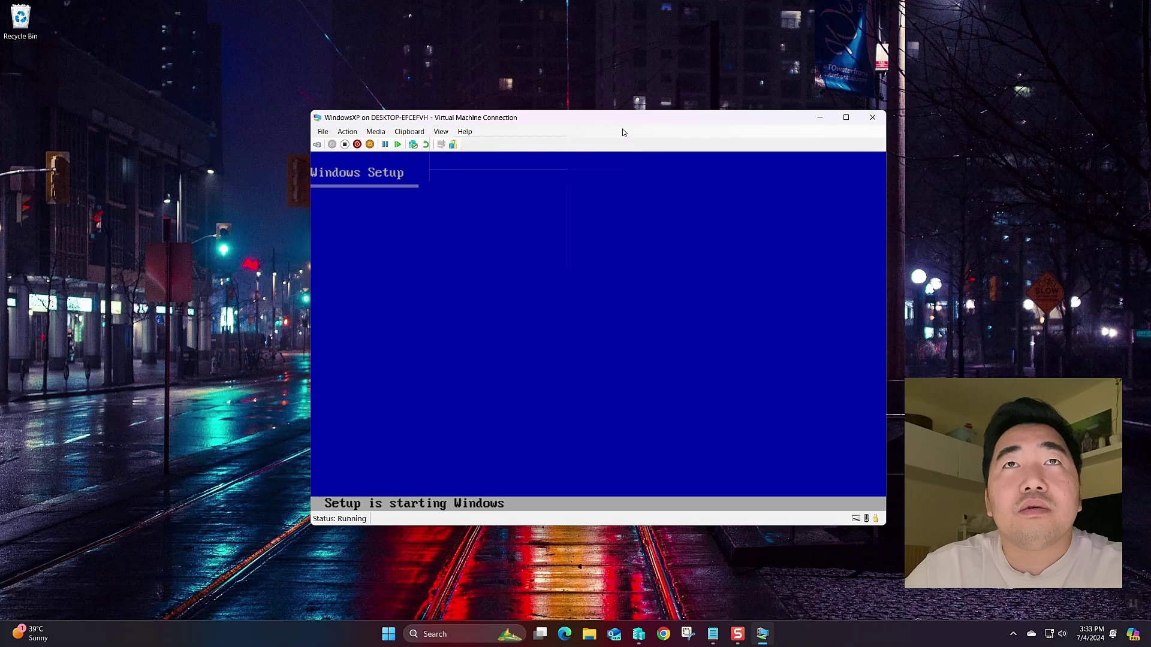
pyautogui.moveTo(619, 124); pyautogui.dragTo(614, 109)
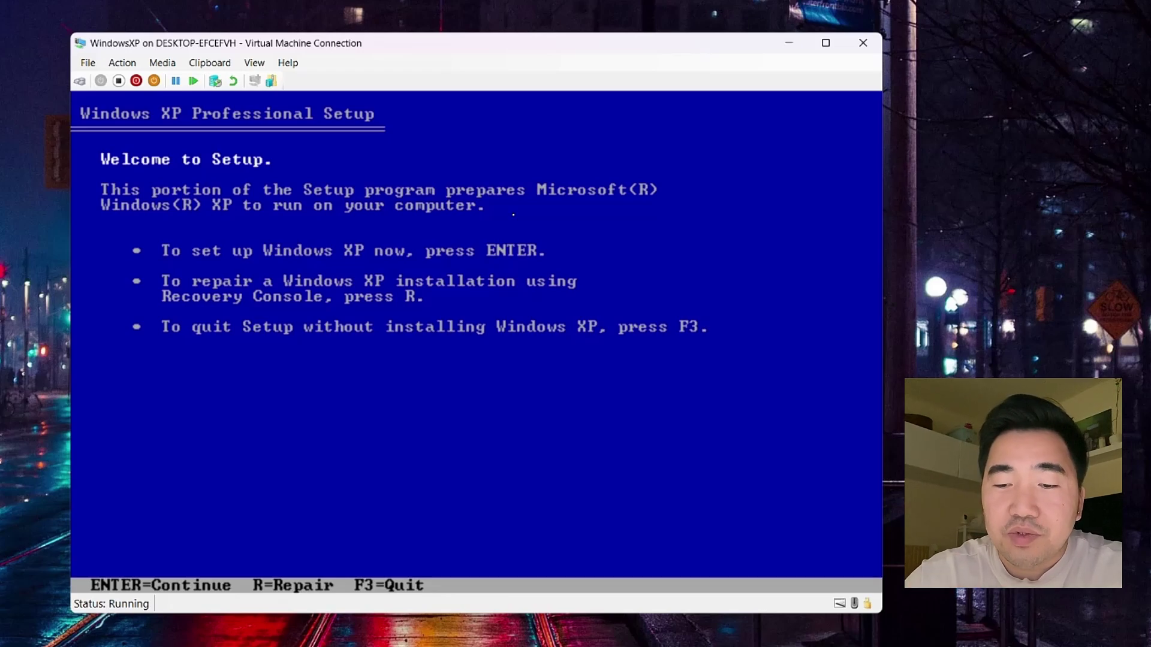
# Step: Accept the XP licence, install onto unpartitioned space, and format it with full NTFS
pyautogui.press('Return')
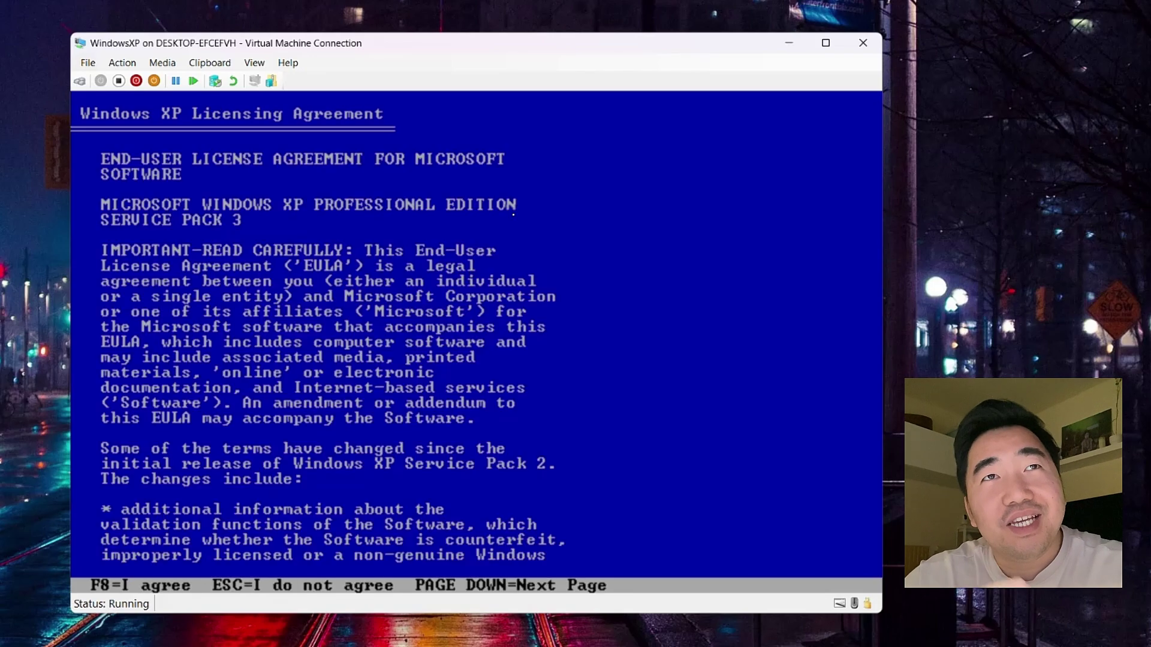
pyautogui.press('F8')
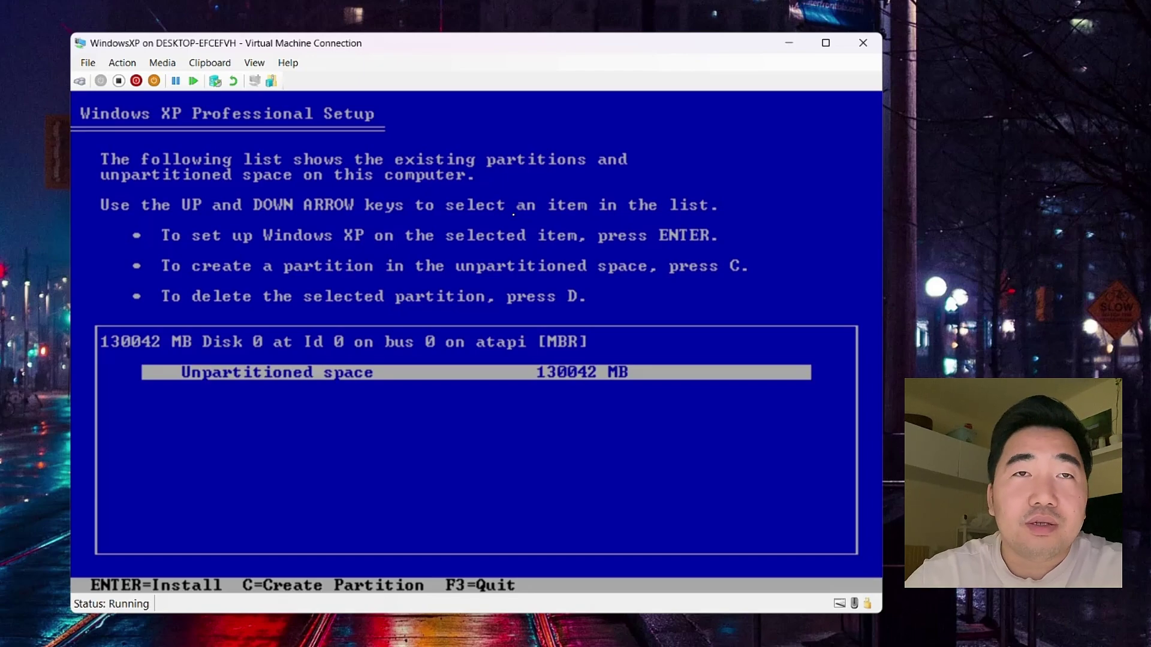
pyautogui.press('c')
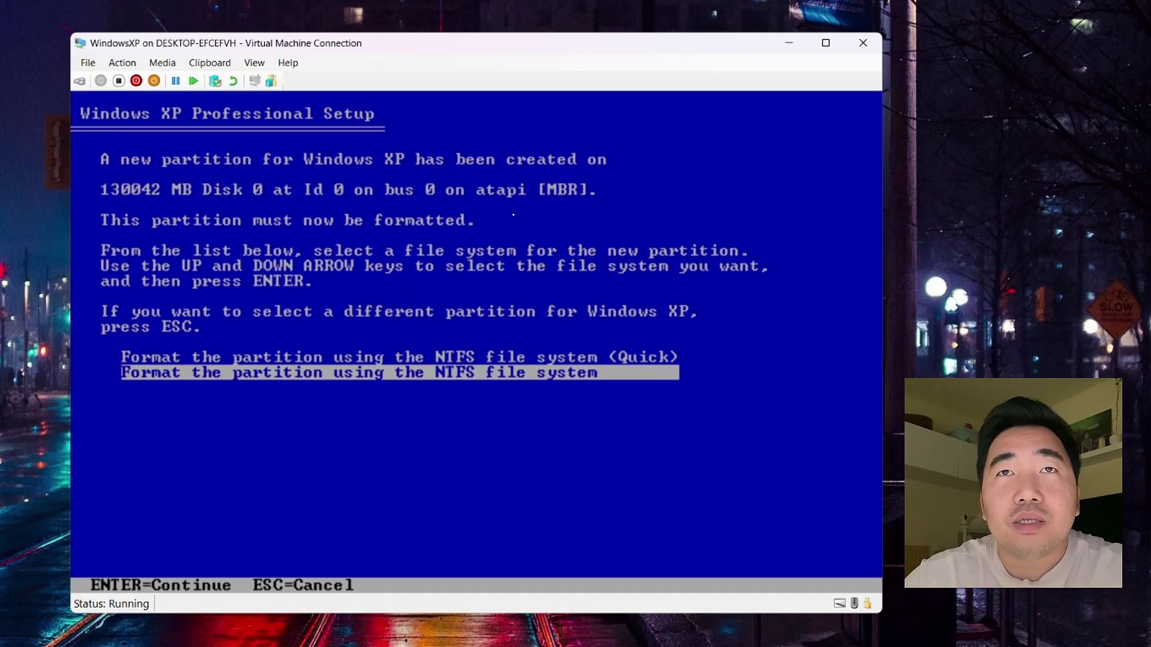
pyautogui.press('Up')
pyautogui.press('Down')
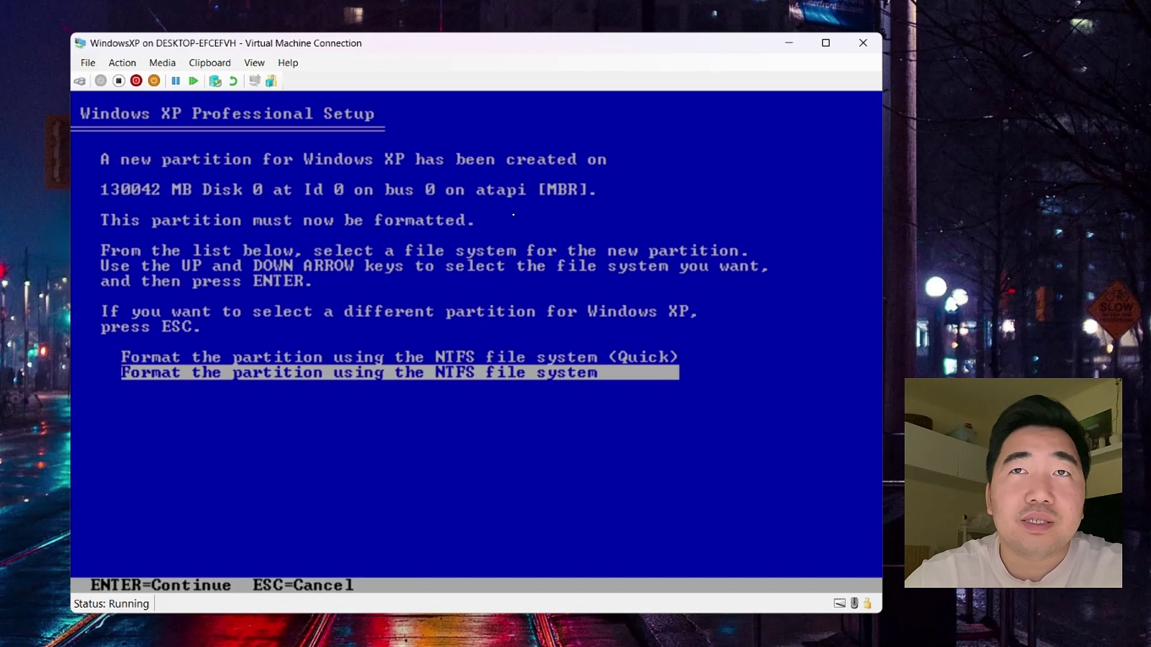
pyautogui.press('Return')
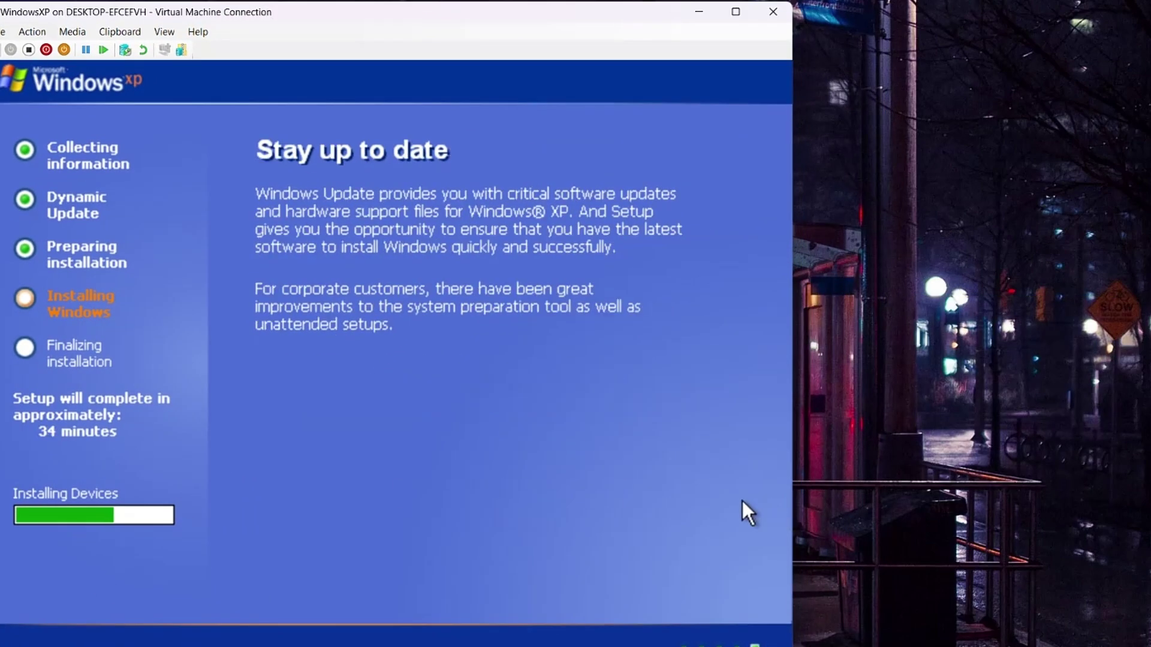
# Step: Keep the default Regional and Language Options and continue to Personalize Your Software
pyautogui.moveTo(272, 68); pyautogui.dragTo(400, 192)
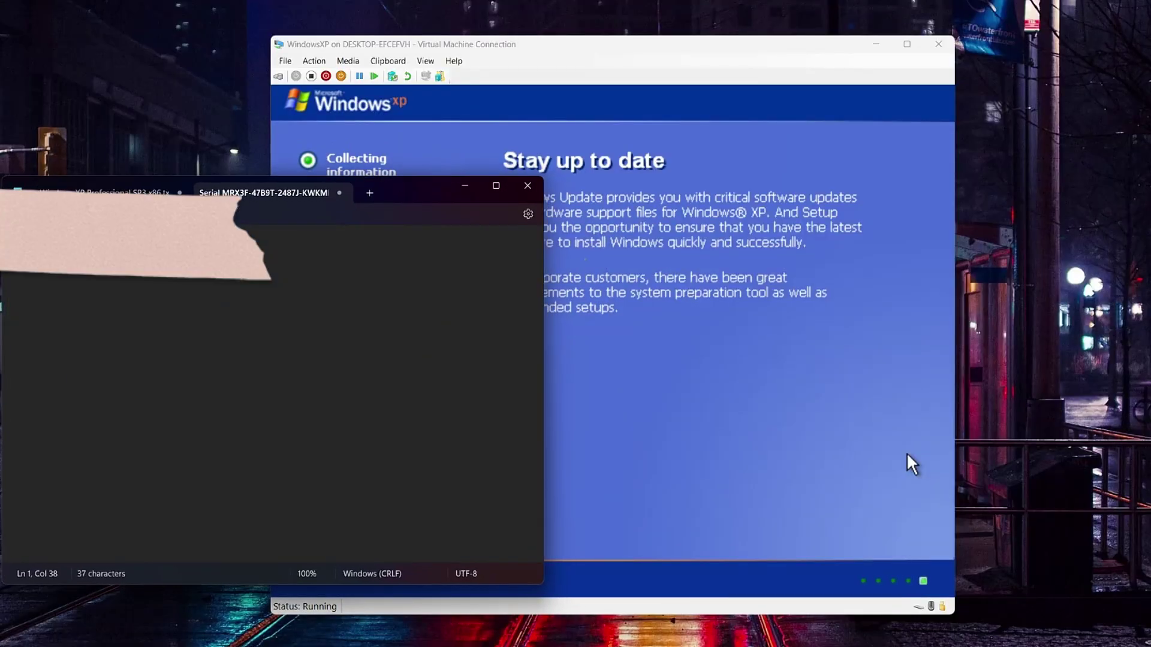
pyautogui.moveTo(544, 258); pyautogui.dragTo(253, 257)
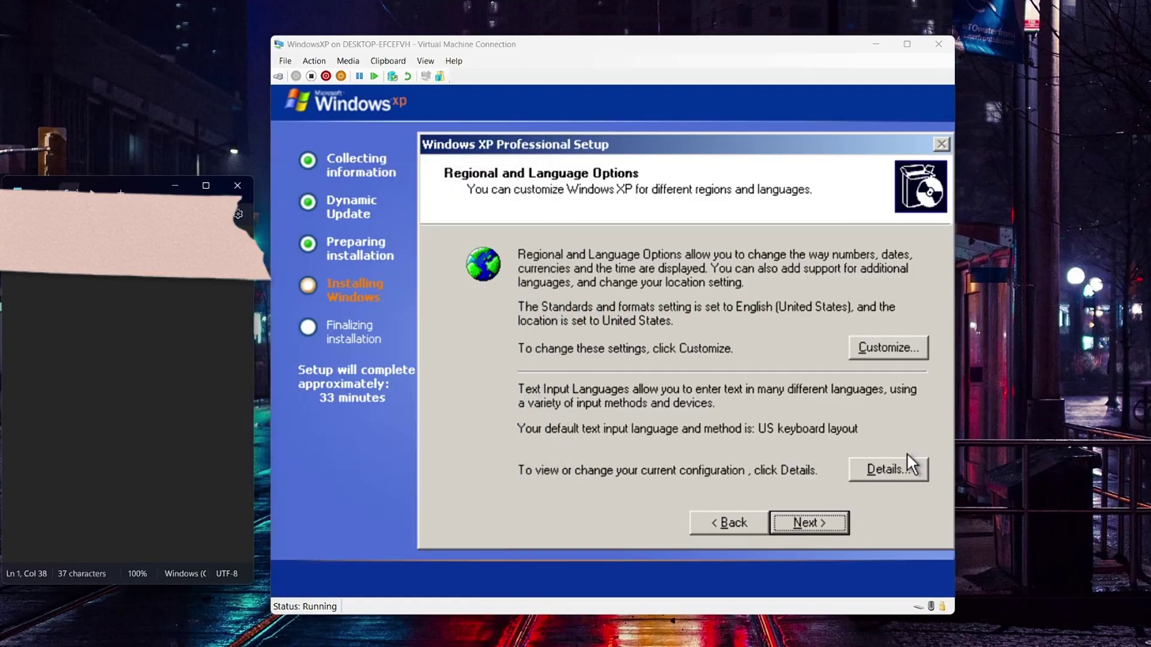
pyautogui.moveTo(140, 186); pyautogui.dragTo(142, 107)
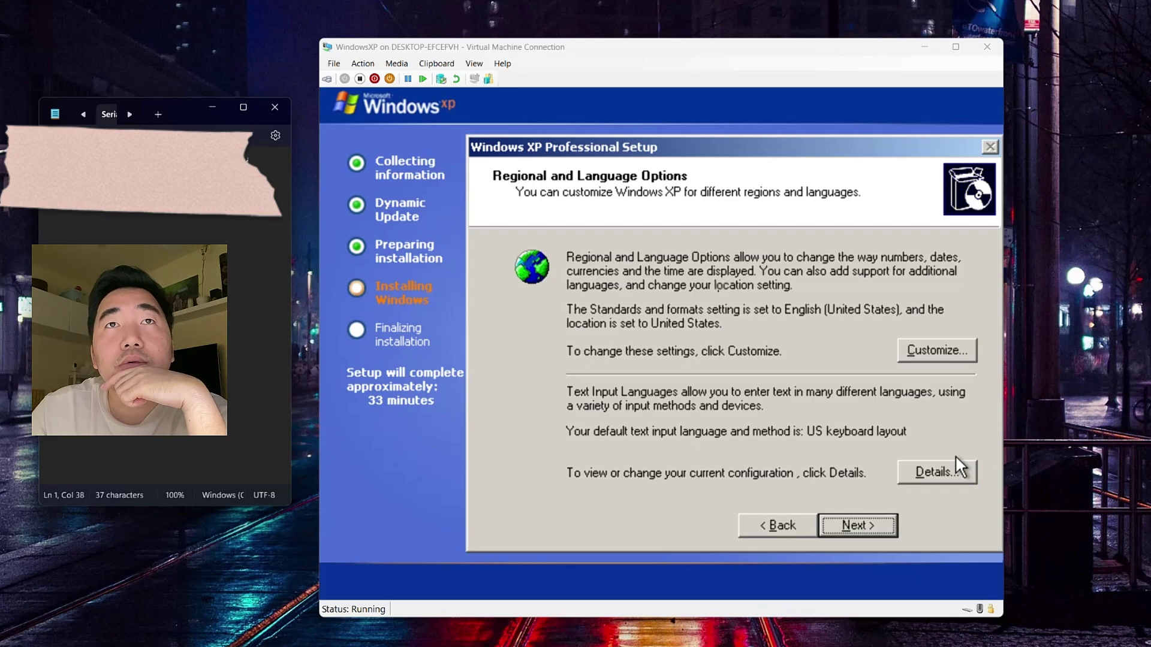
pyautogui.click(956, 455)
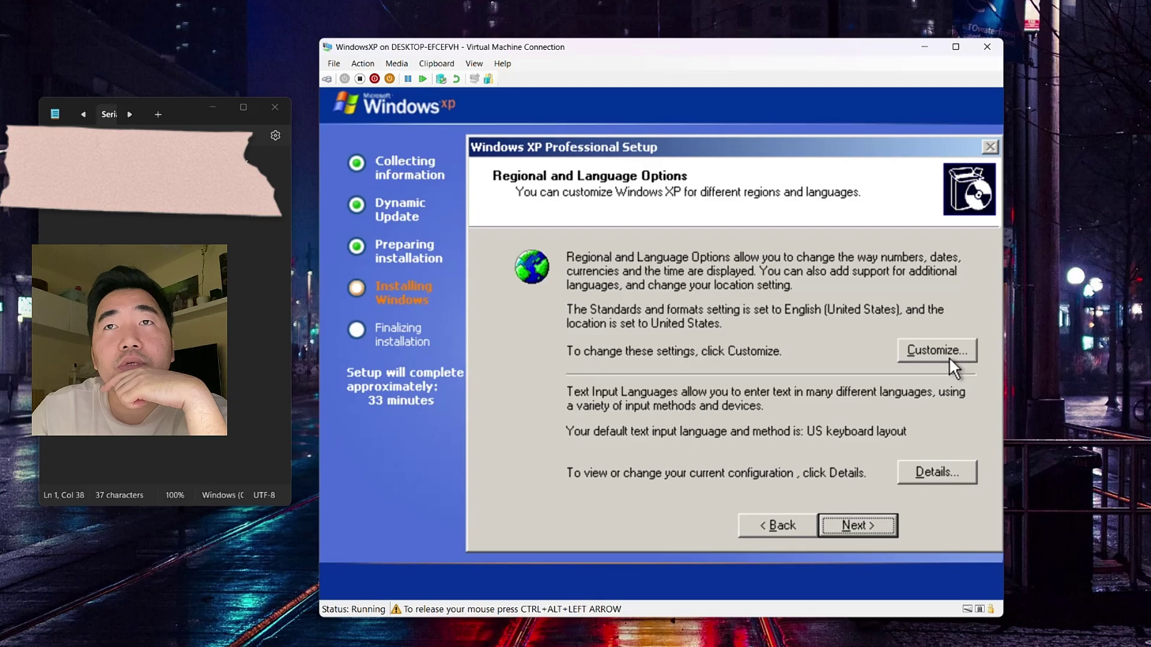
pyautogui.click(871, 529)
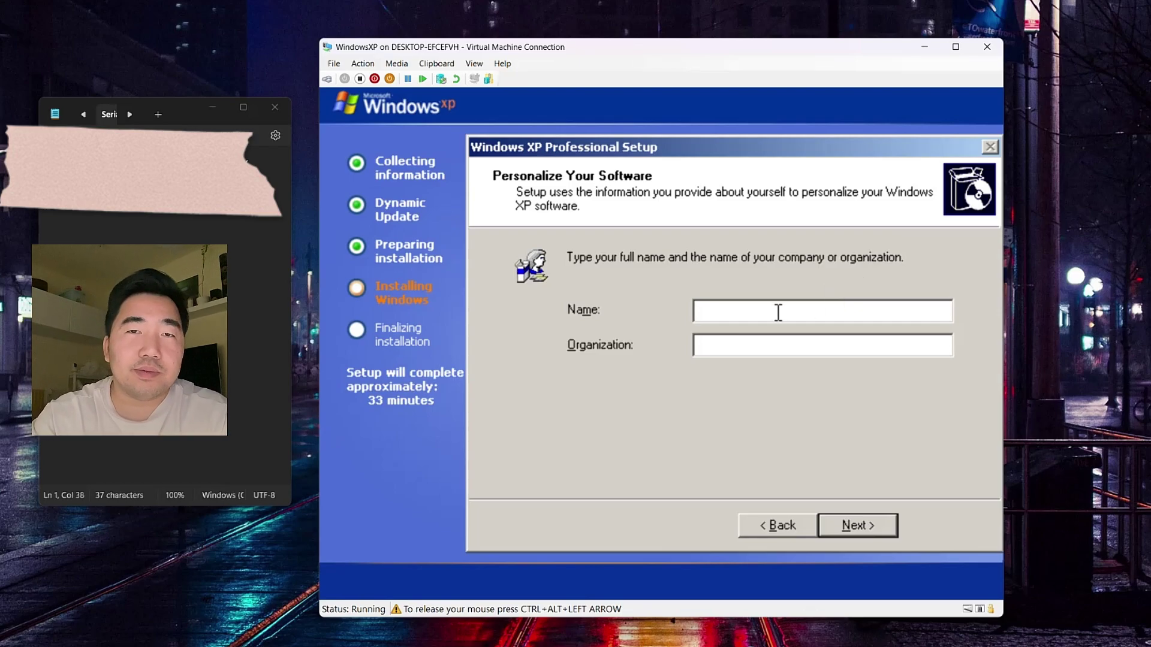
# Step: Enter Microsoft in the Name field, correcting a typo, and leave Organization blank
pyautogui.write('Mic')
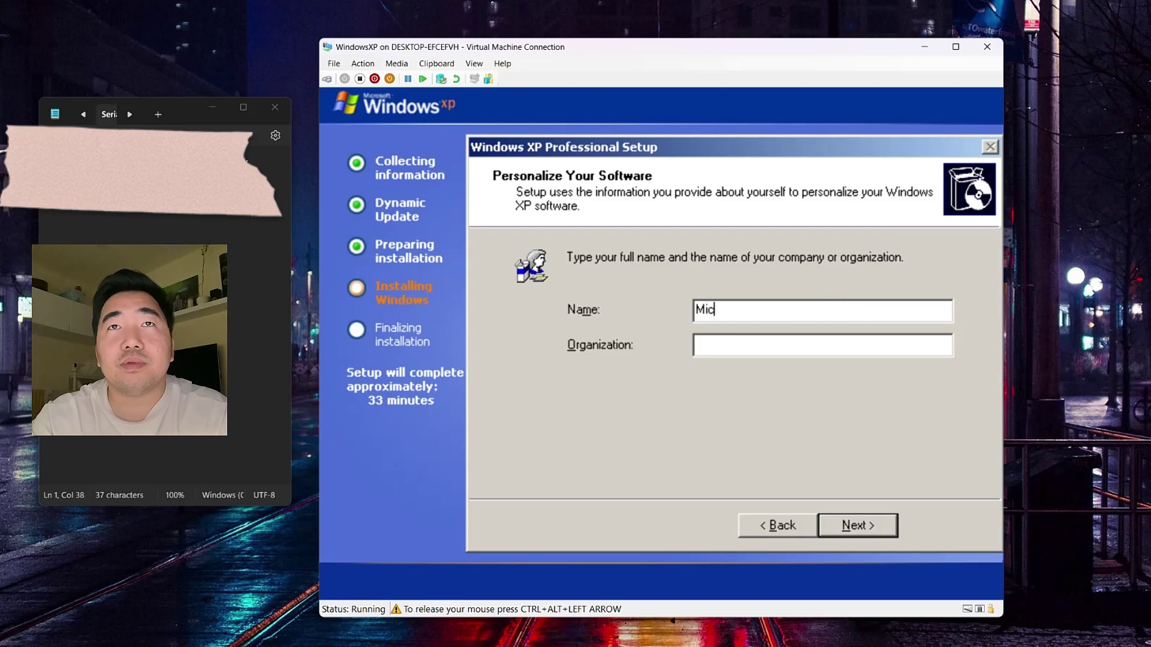
pyautogui.write('rosoft')
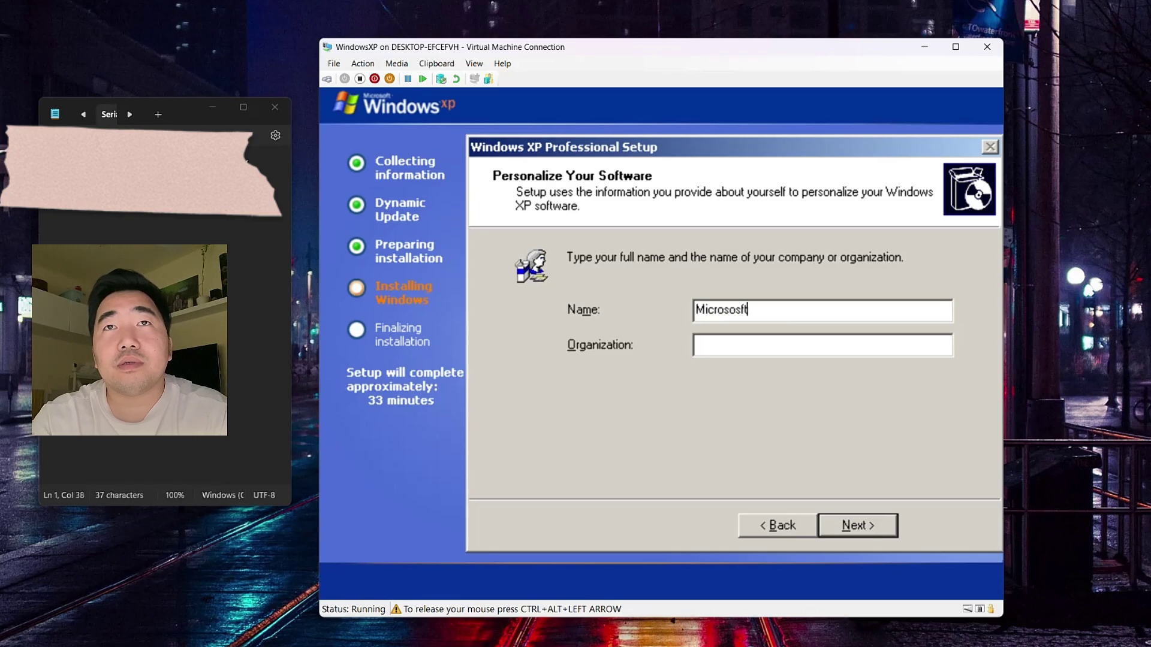
pyautogui.press('BackSpace')
pyautogui.press('BackSpace')
pyautogui.press('BackSpace')
pyautogui.press('BackSpace')
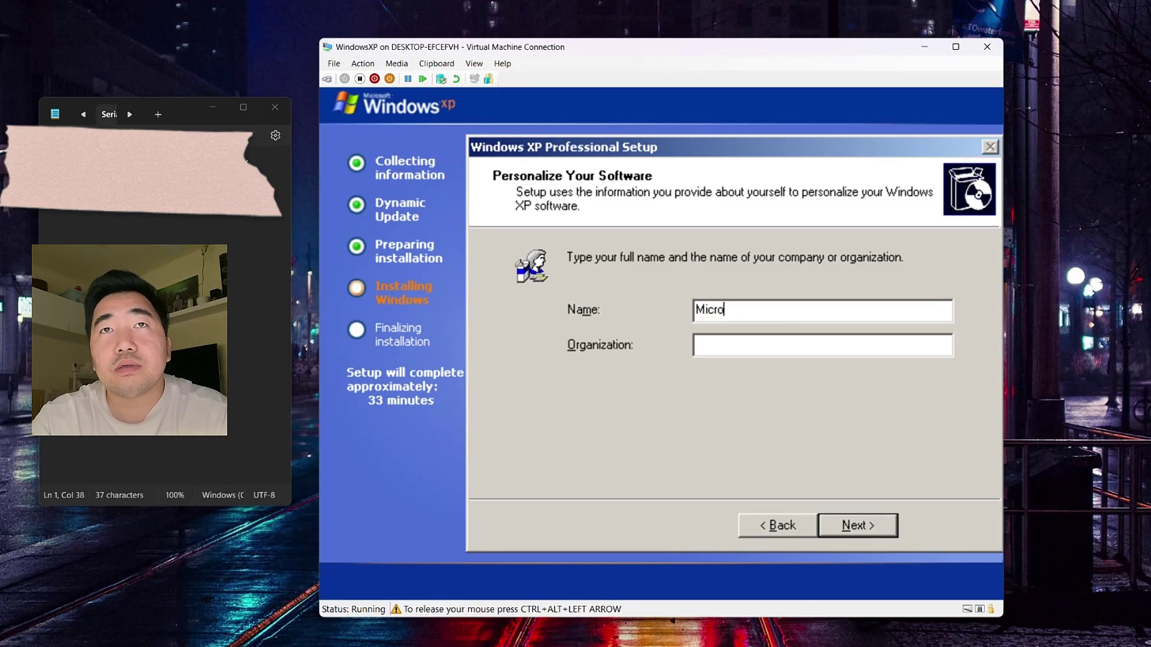
pyautogui.write('soft')
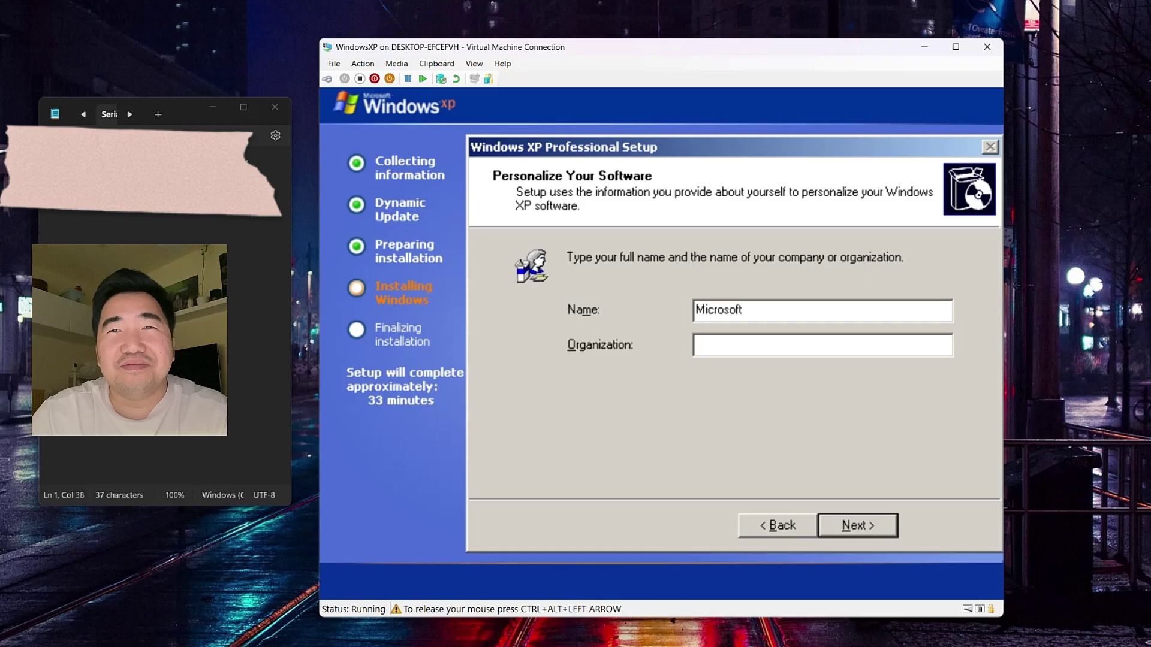
# Step: Enter the 25-character volume licence product key and continue to the computer name page
pyautogui.click(845, 532)
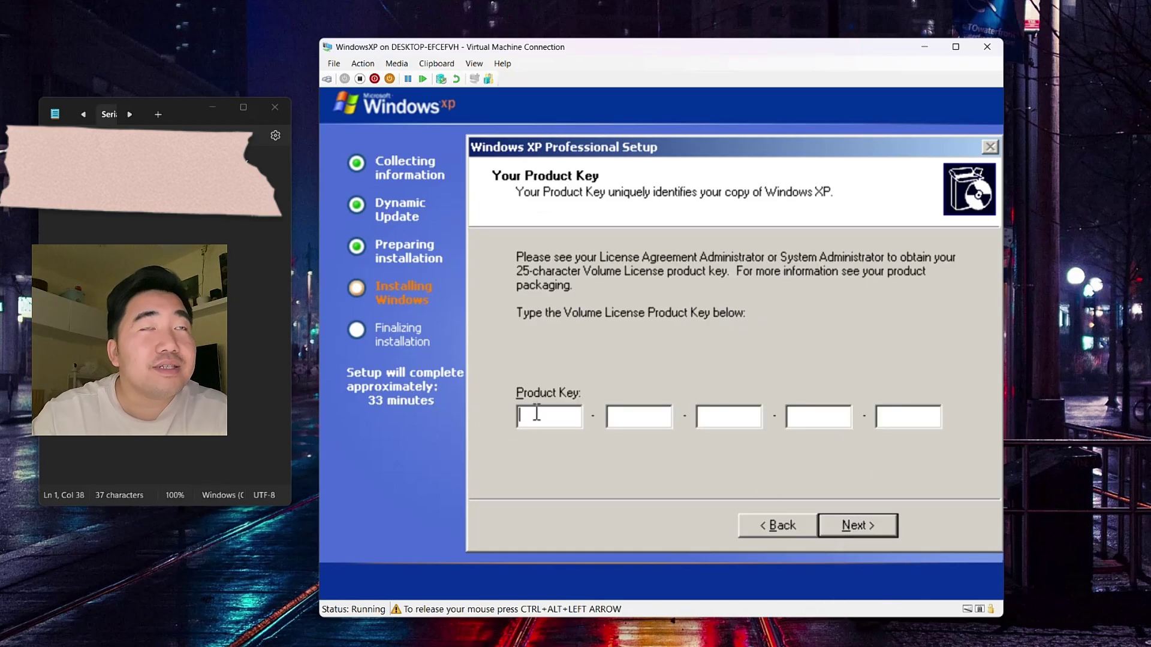
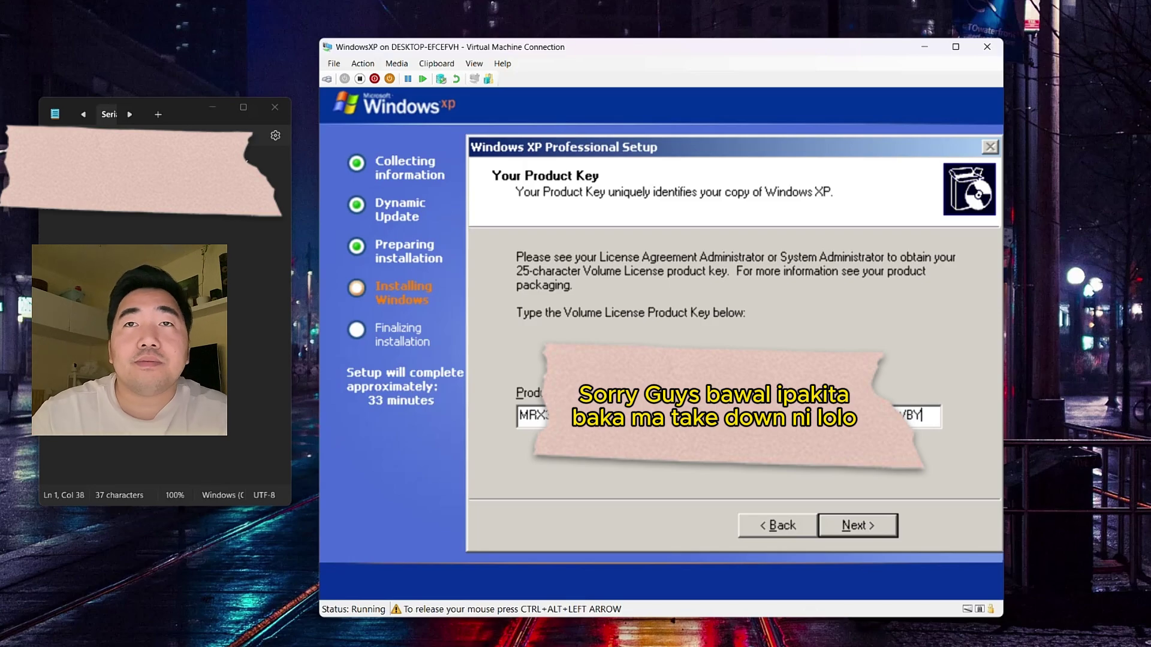
pyautogui.click(859, 523)
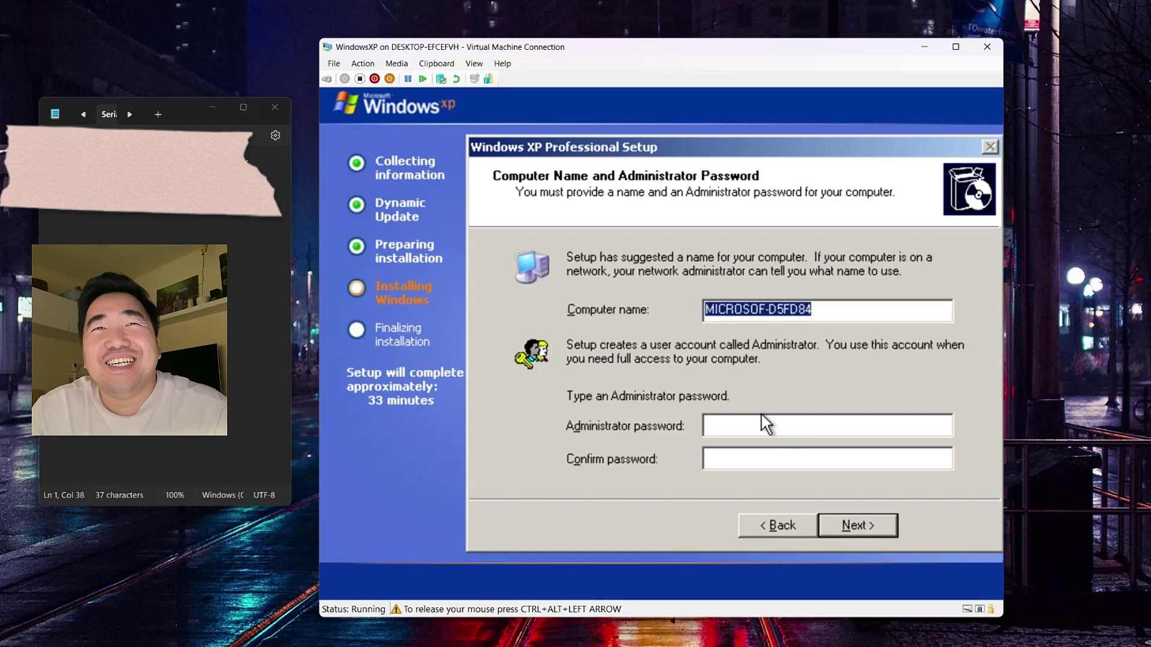
# Step: Rename the computer PCXP with no administrator password and continue to Date and Time
pyautogui.click(816, 309)
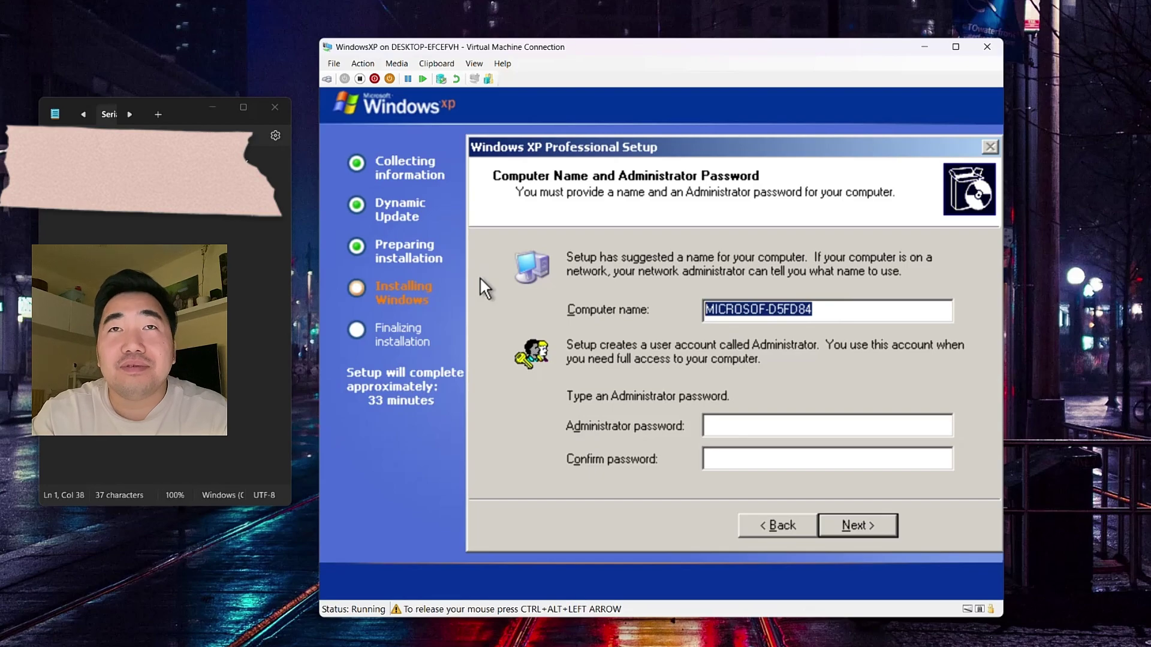
pyautogui.write('PCXP')
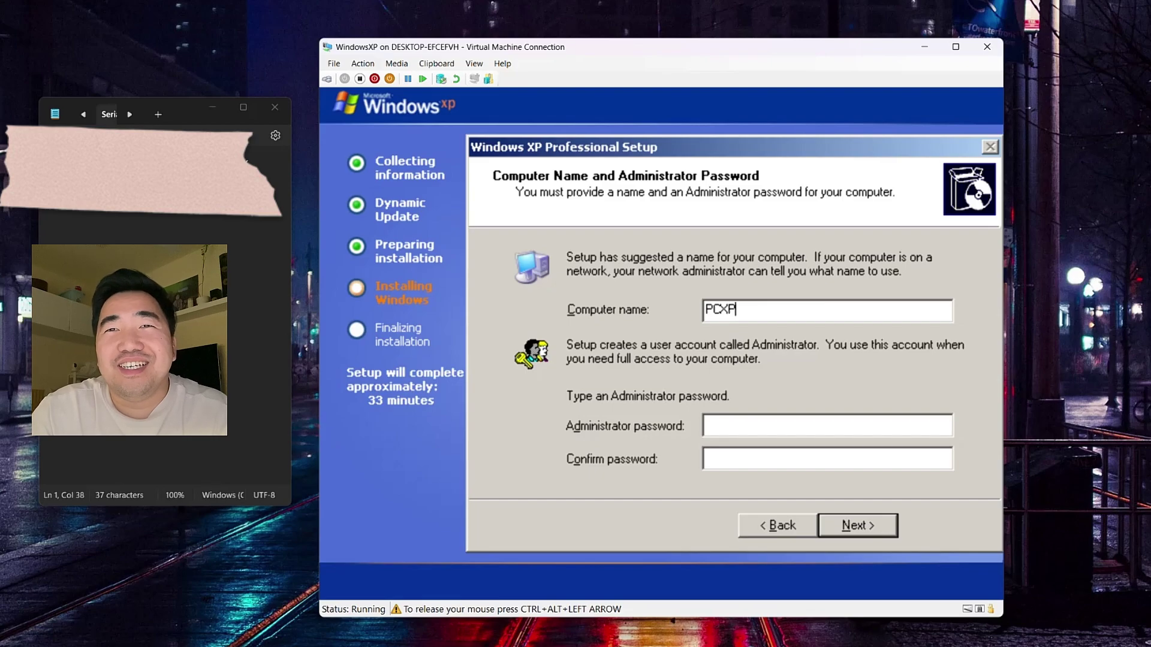
pyautogui.click(854, 519)
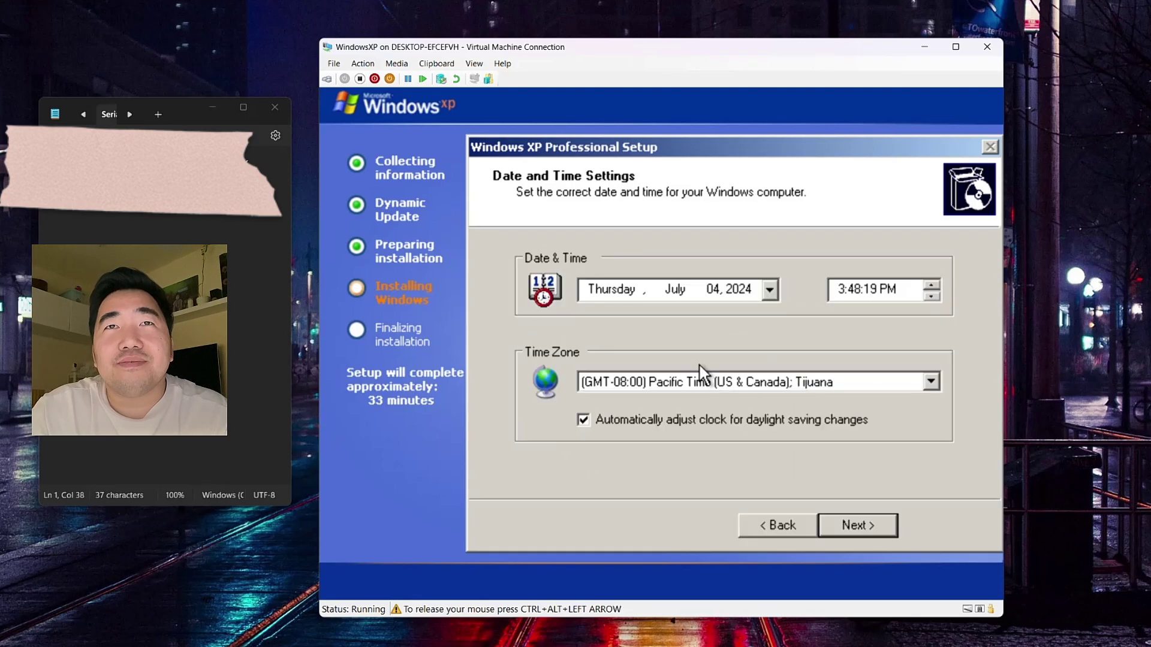
# Step: Accept the default date, time and Pacific time zone so Windows XP setup finishes and reboots
pyautogui.click(850, 527)
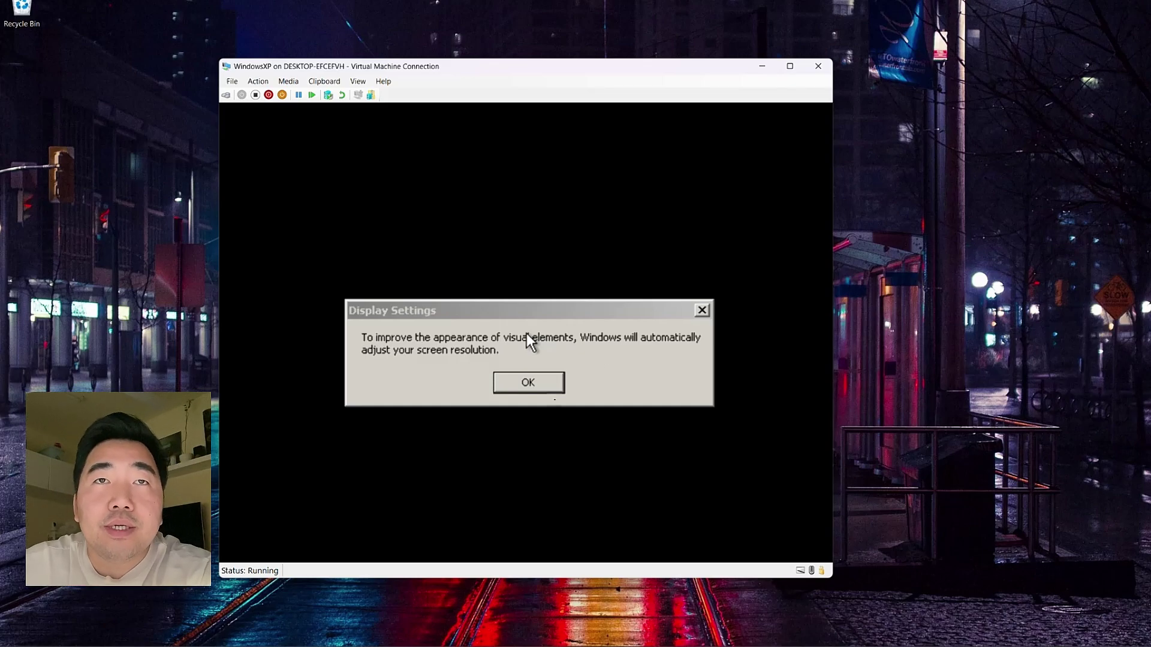
# Step: Accept the automatic screen resolution change, keep the new resolution, and move the VM window to the top
pyautogui.click(527, 334)
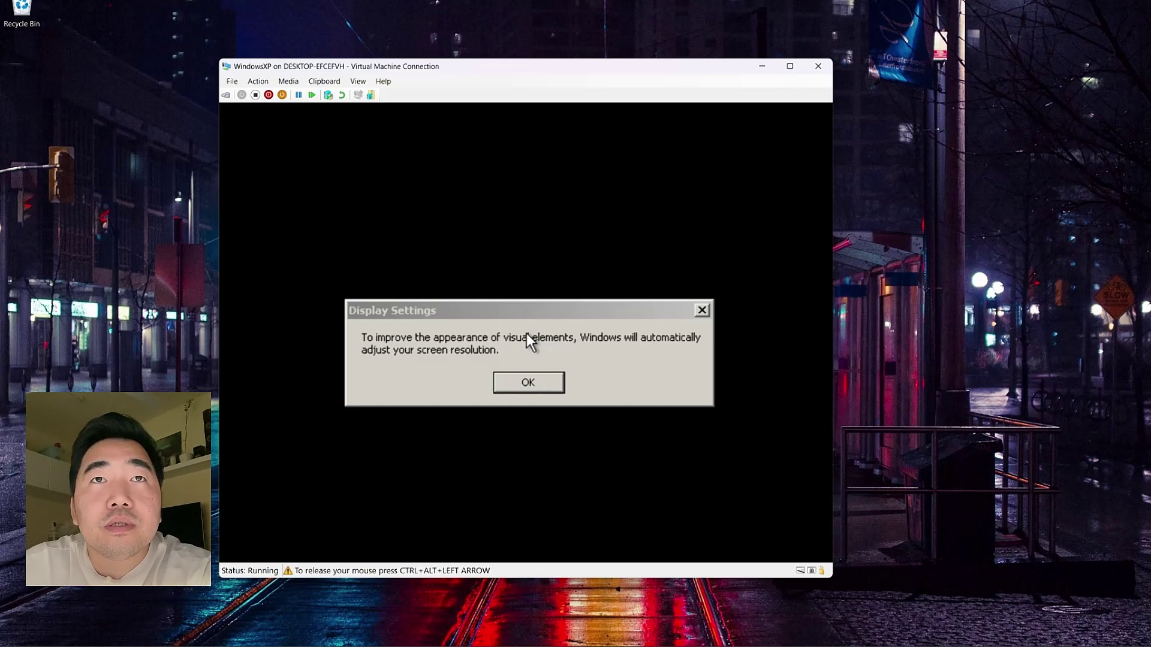
pyautogui.click(518, 388)
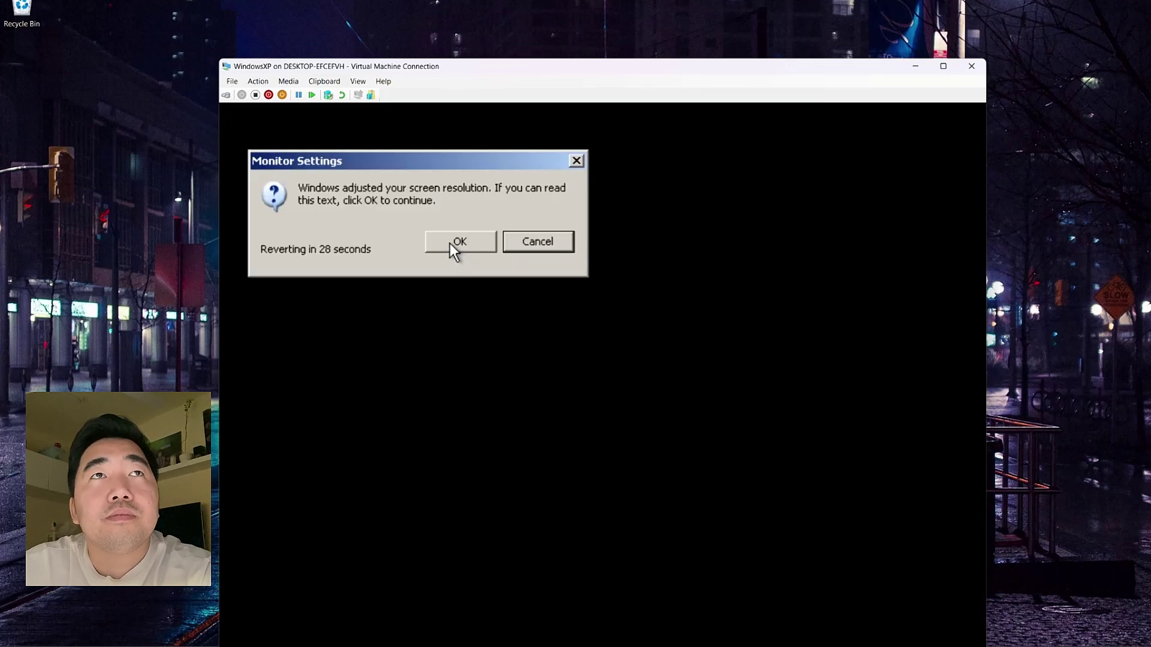
pyautogui.click(453, 242)
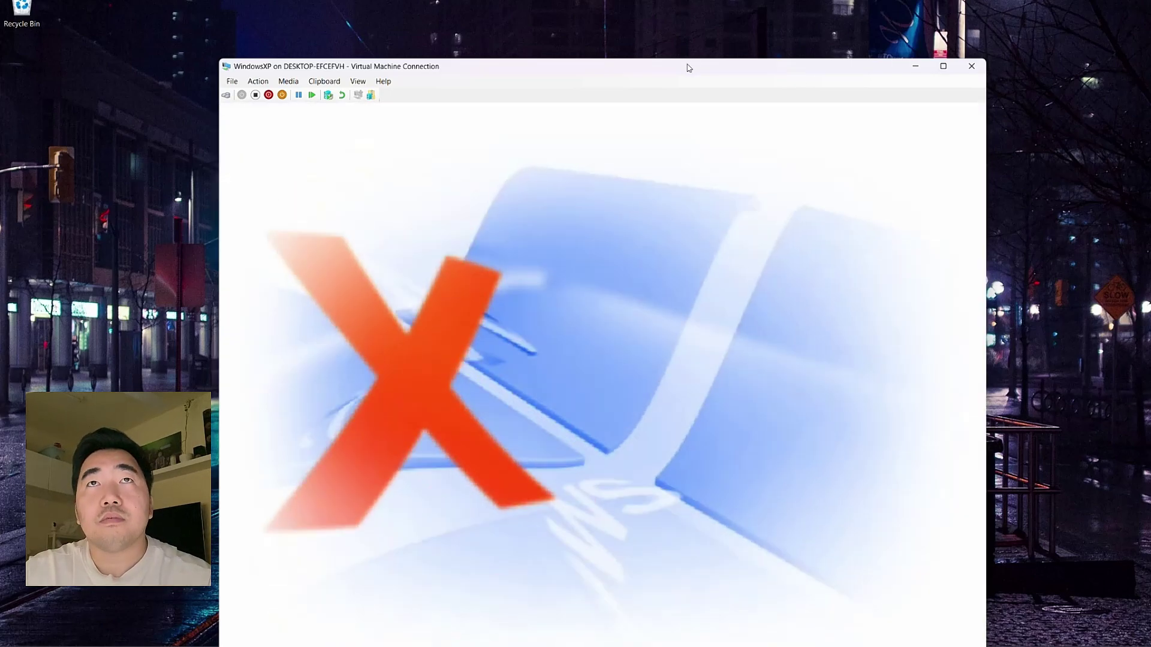
pyautogui.moveTo(688, 68); pyautogui.dragTo(699, 9)
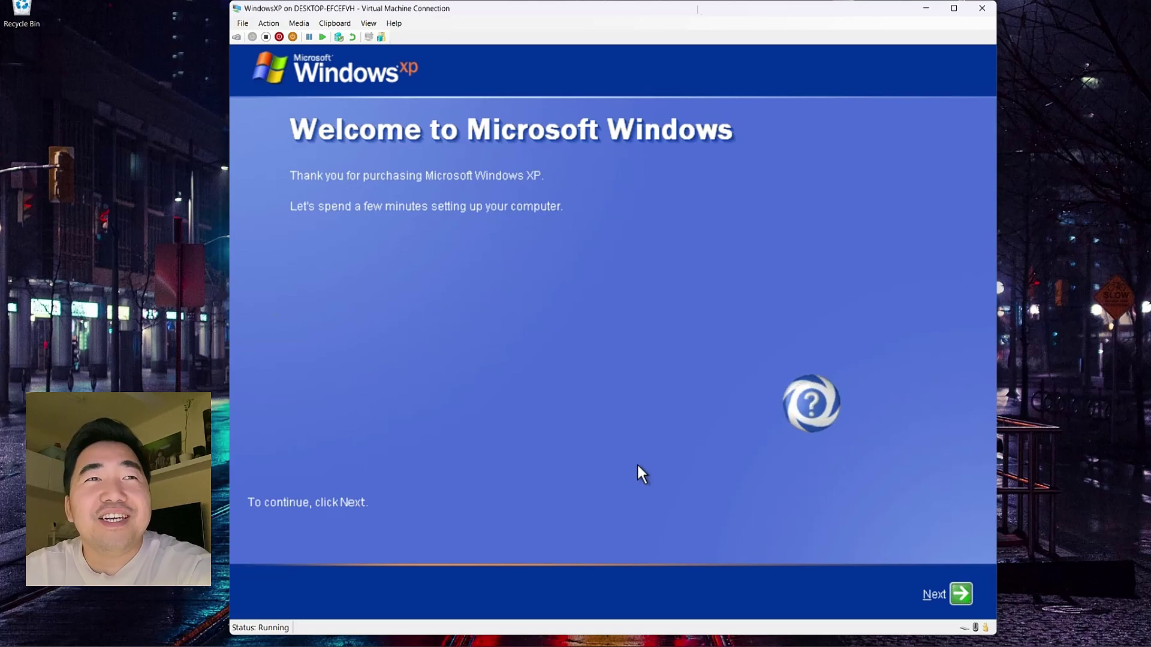
# Step: Start the XP welcome setup, choose Not right now for Automatic Updates, and confirm user PC1
pyautogui.click(637, 466)
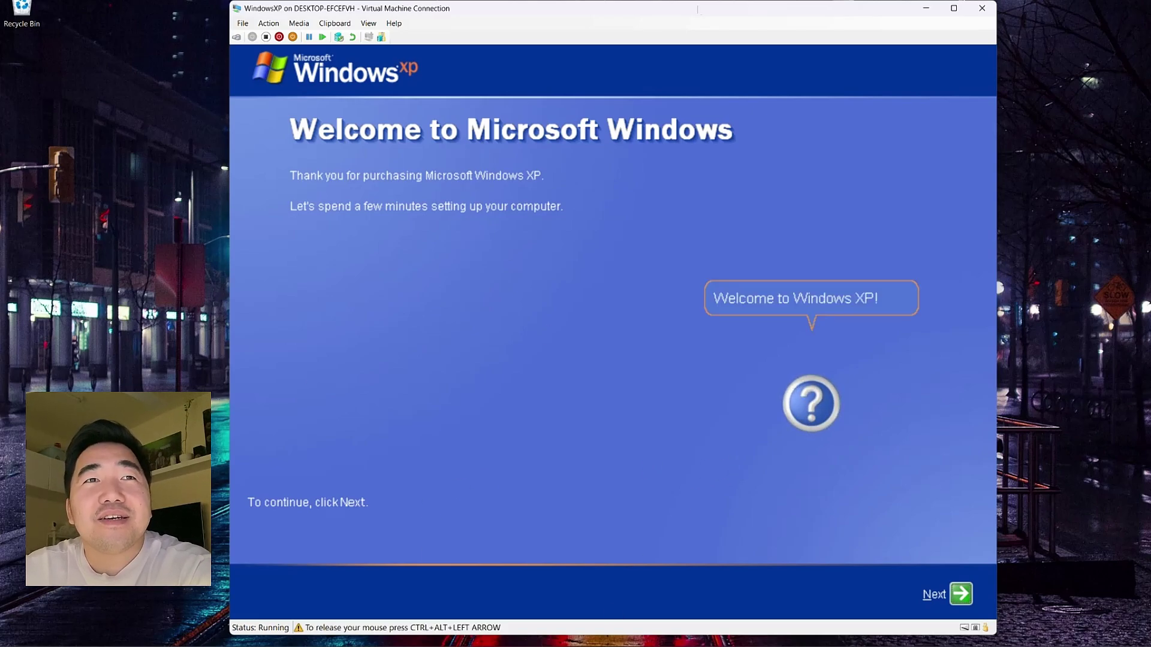
pyautogui.click(955, 596)
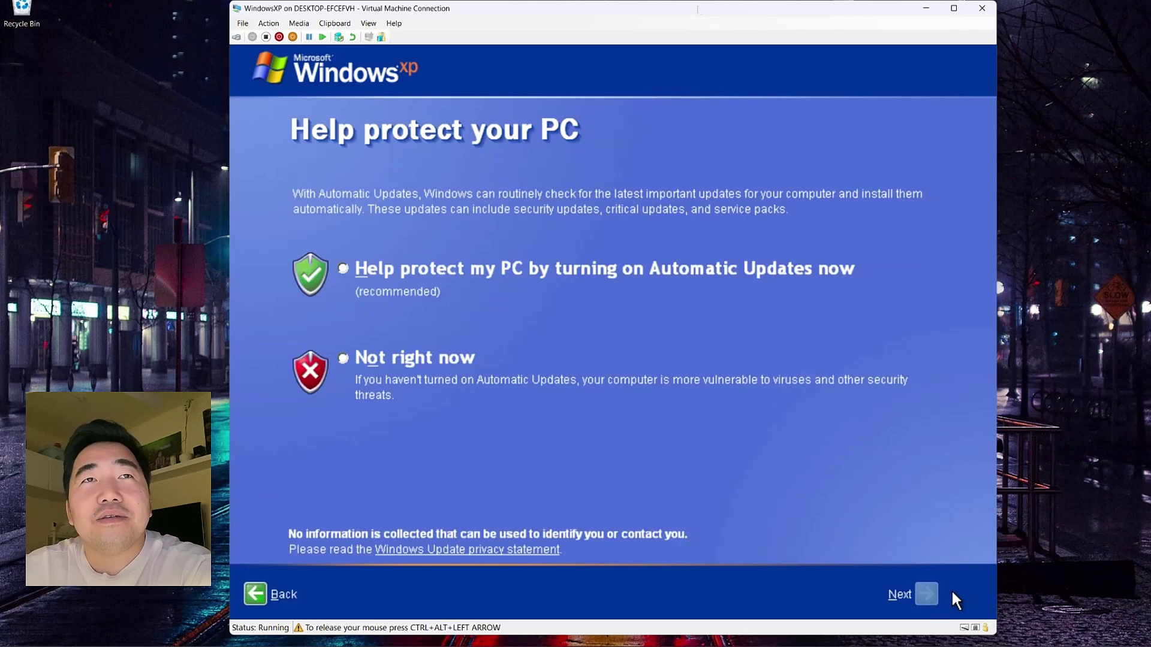
pyautogui.click(373, 358)
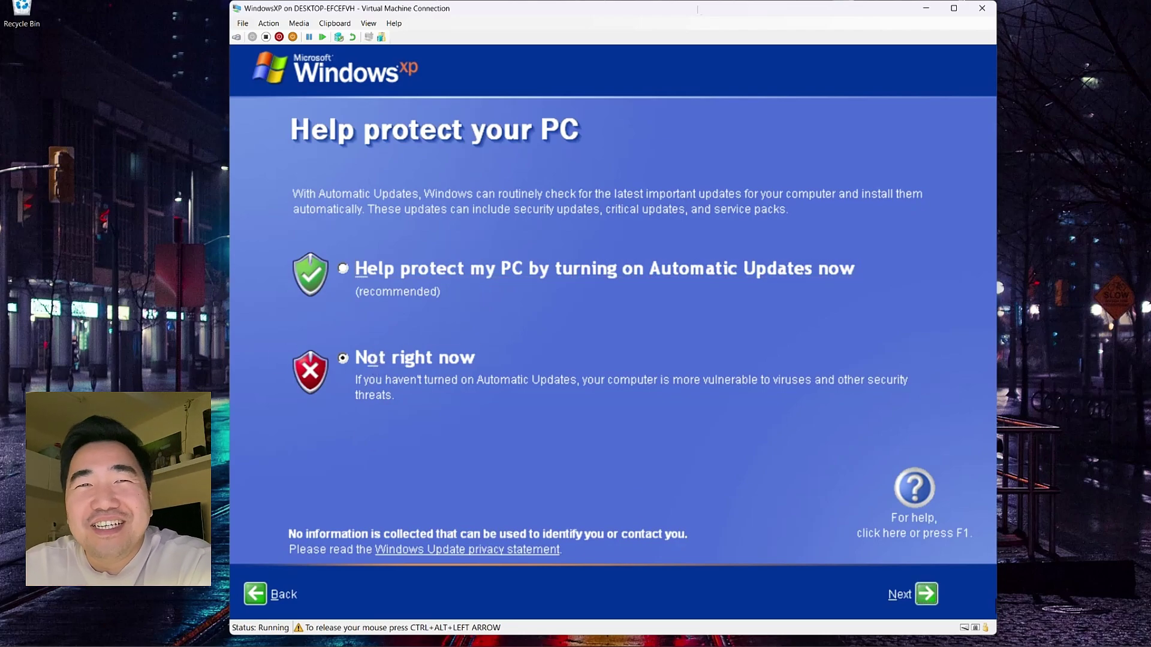
pyautogui.click(923, 596)
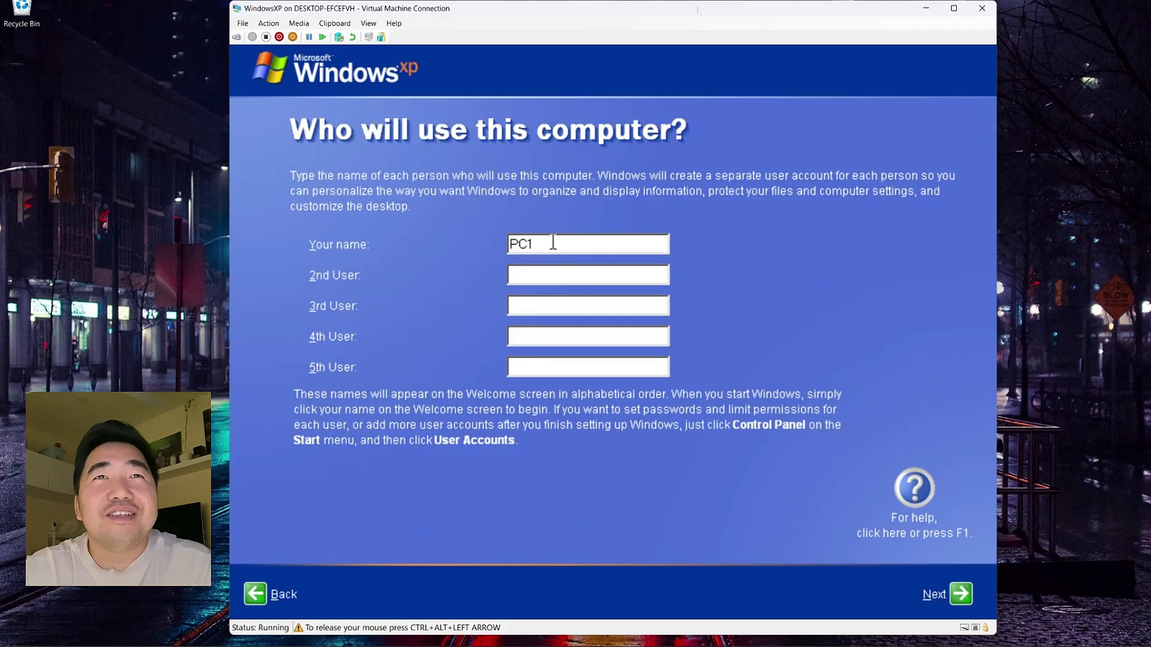
pyautogui.click(959, 593)
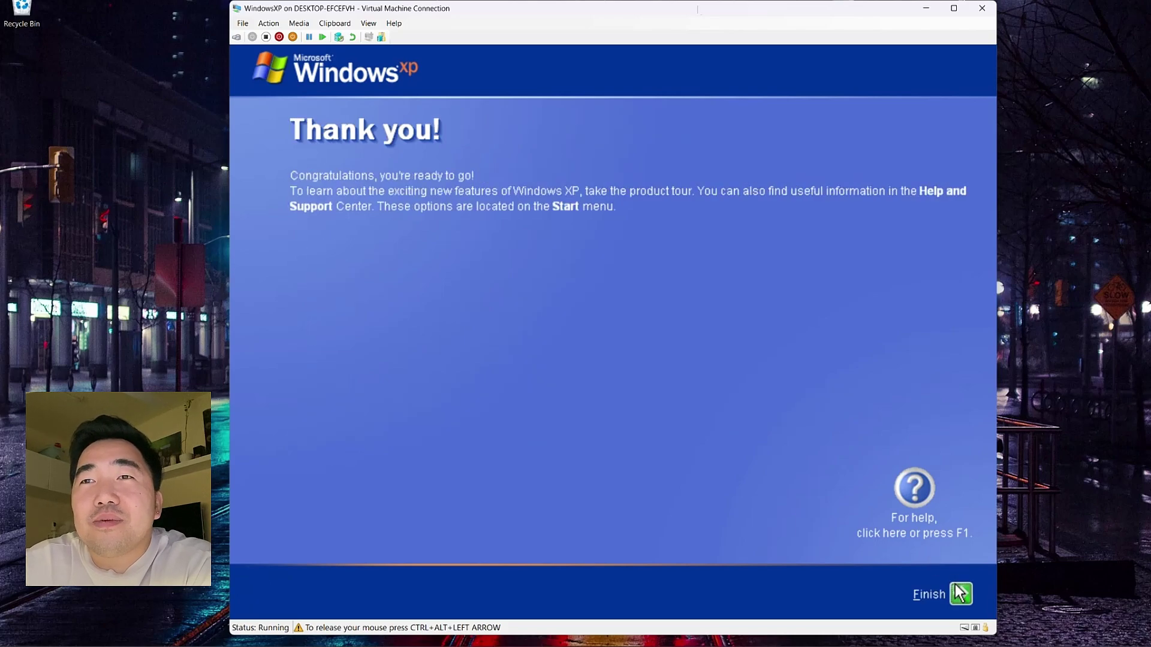
# Step: Finish the welcome setup, dismiss the security and tour balloons, and refresh the desktop
pyautogui.click(959, 595)
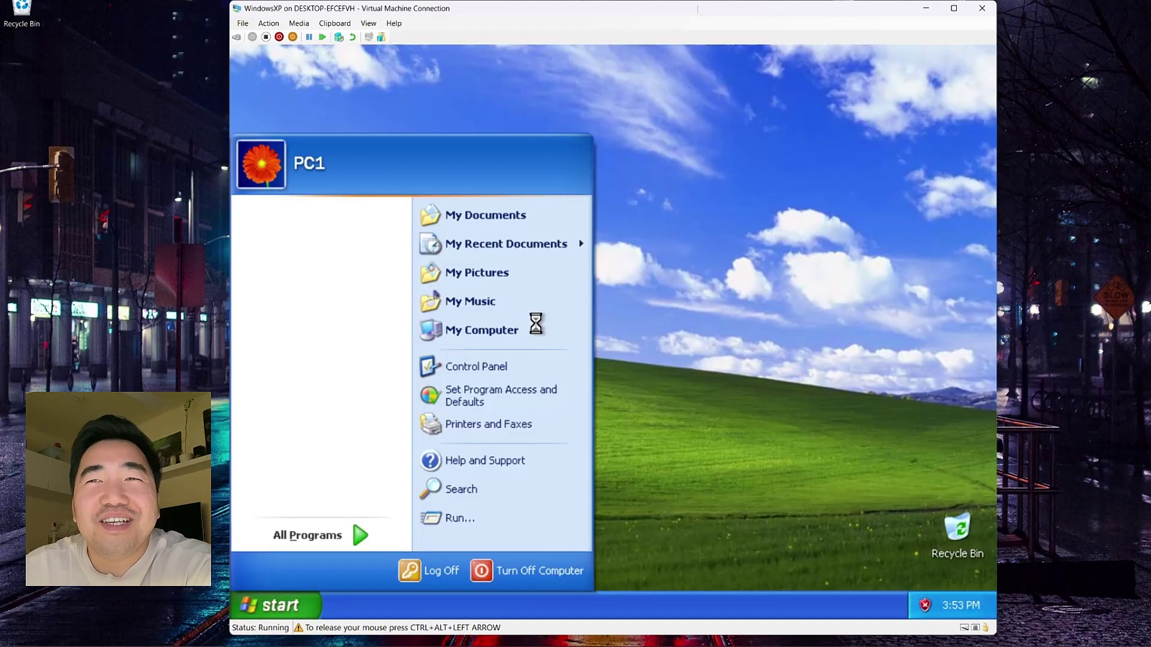
pyautogui.click(753, 355)
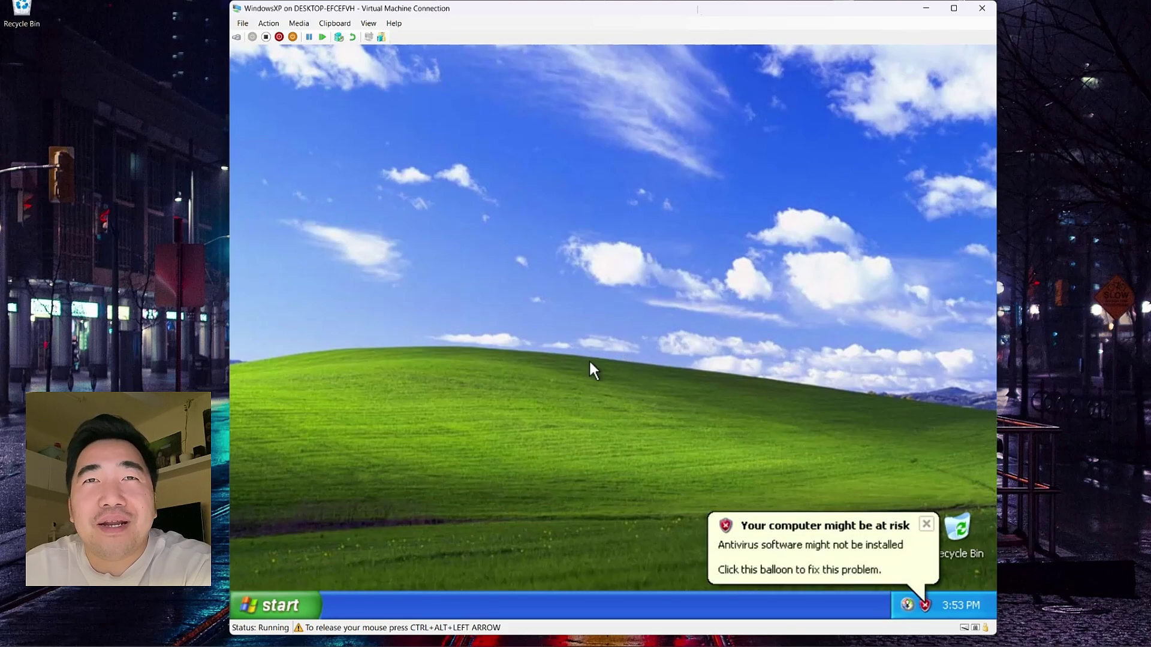
pyautogui.click(926, 525)
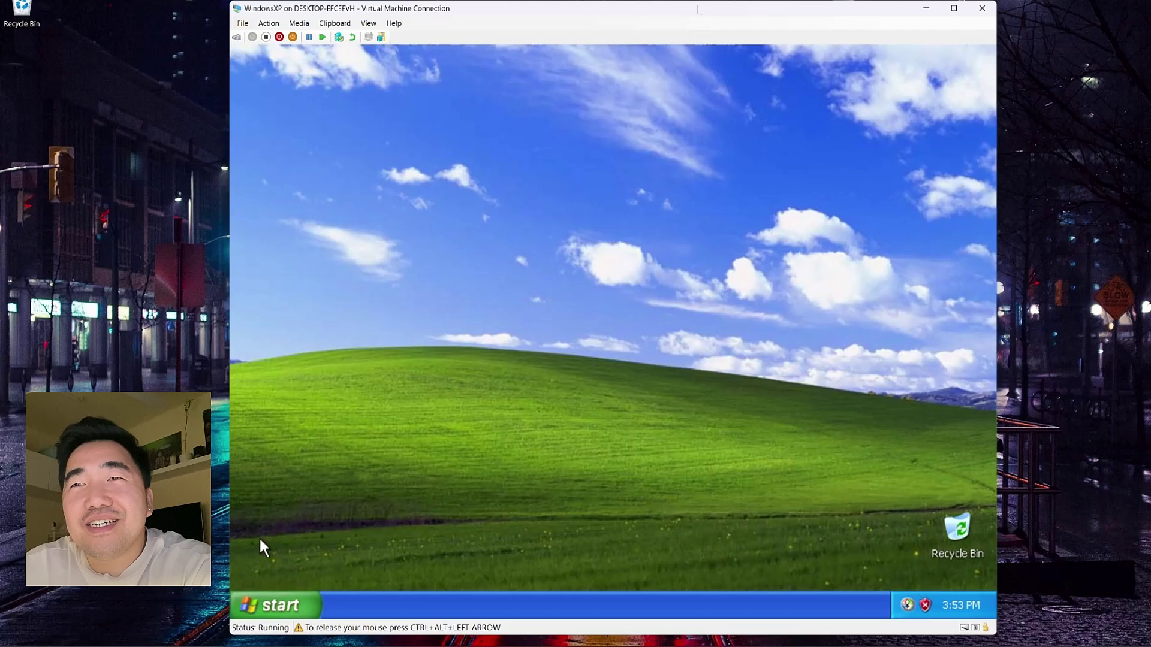
pyautogui.click(246, 593)
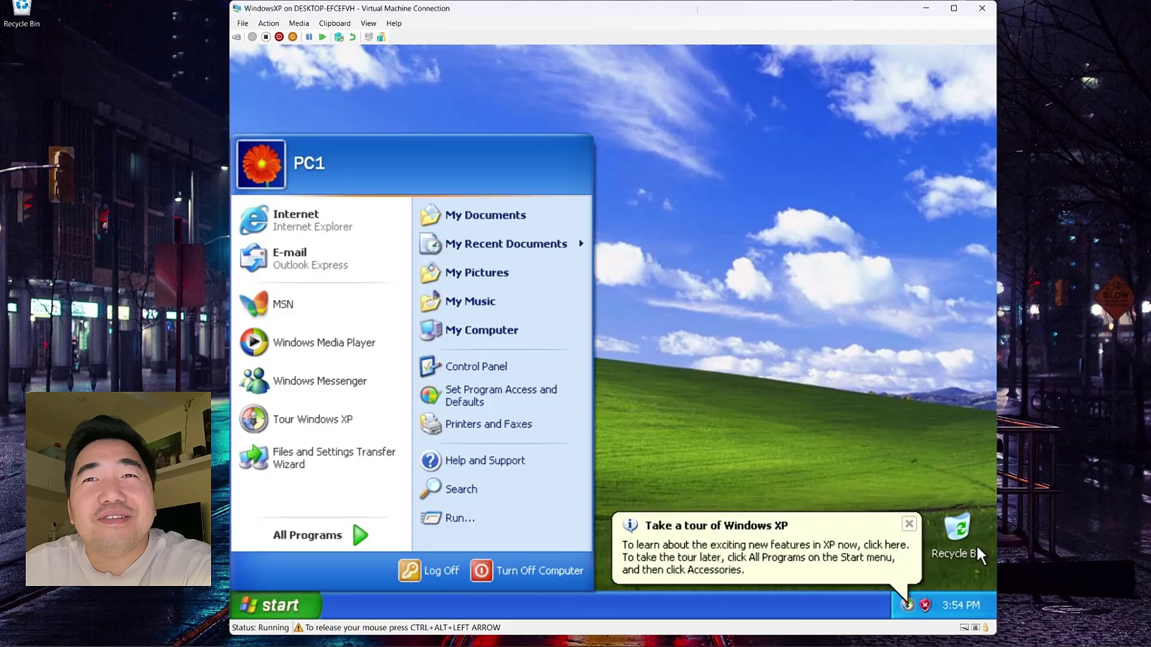
pyautogui.click(915, 526)
pyautogui.rightClick(377, 239)
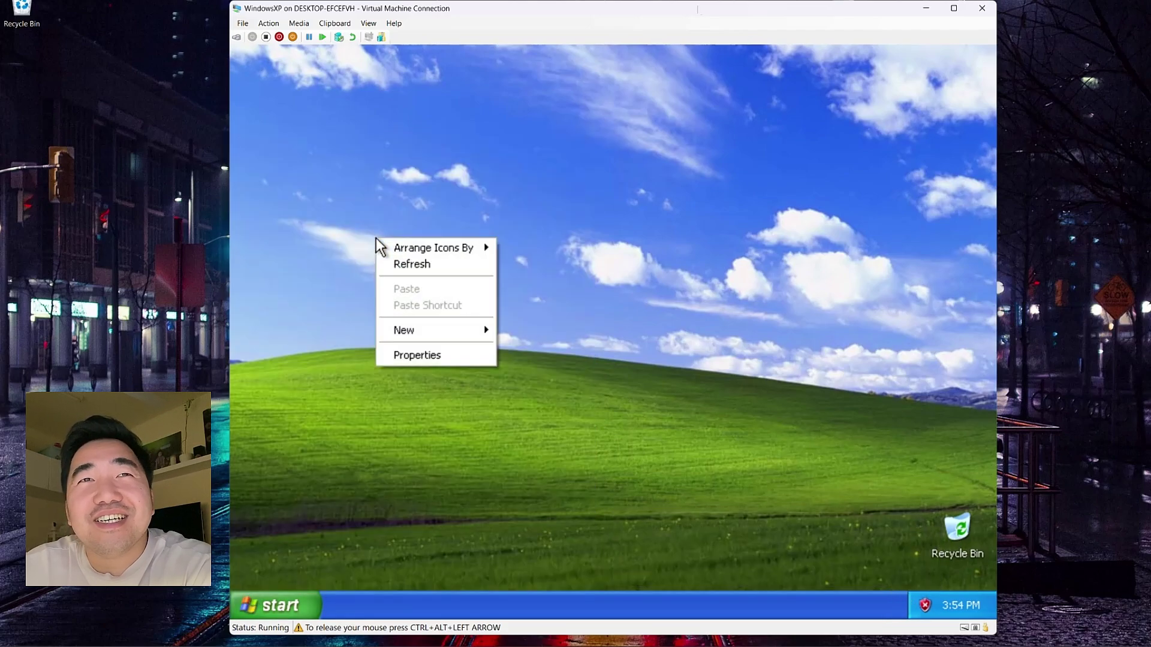
pyautogui.click(394, 263)
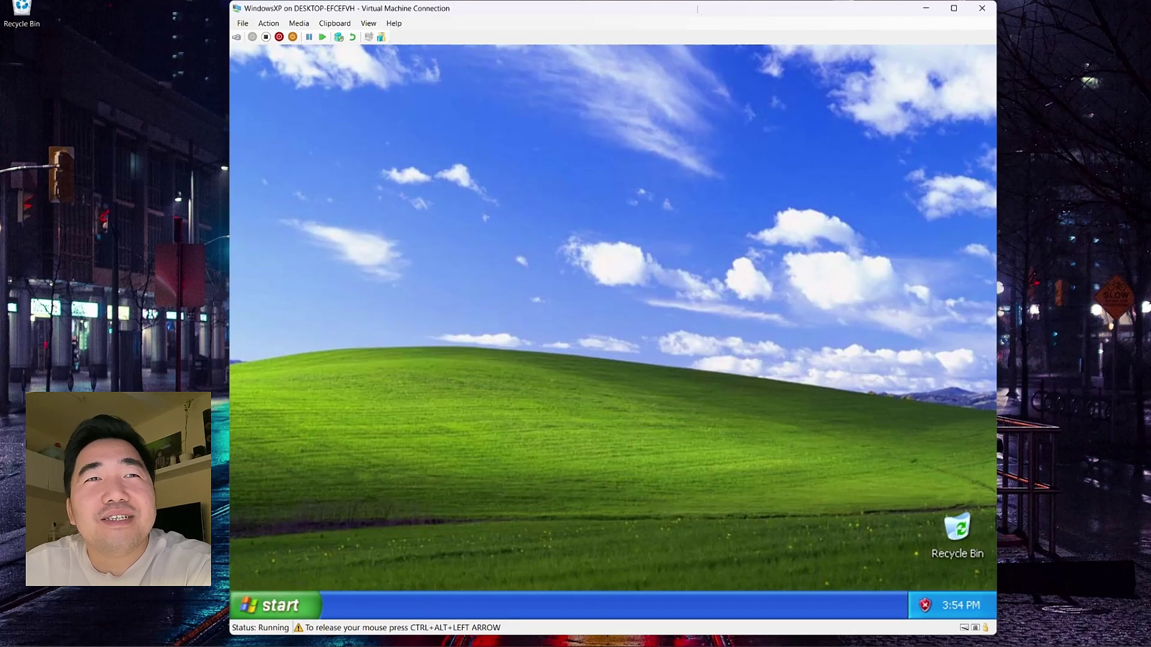
# Step: Drag the Recycle Bin to the upper-left and back to the bottom-right, then open Start
pyautogui.click(955, 530)
pyautogui.moveTo(954, 530); pyautogui.dragTo(341, 226)
pyautogui.moveTo(614, 329); pyautogui.dragTo(953, 525)
pyautogui.click(279, 597)
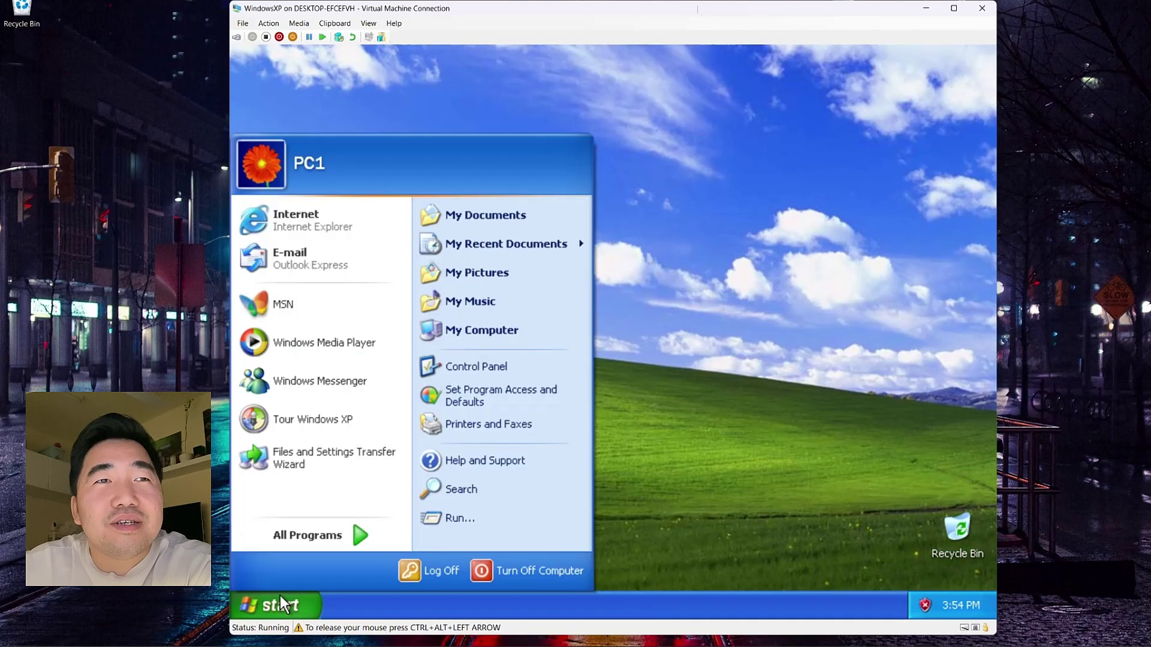
# Step: Complete Windows Media Player's setup with default privacy and file-type options, close it, and reopen Start
pyautogui.click(331, 348)
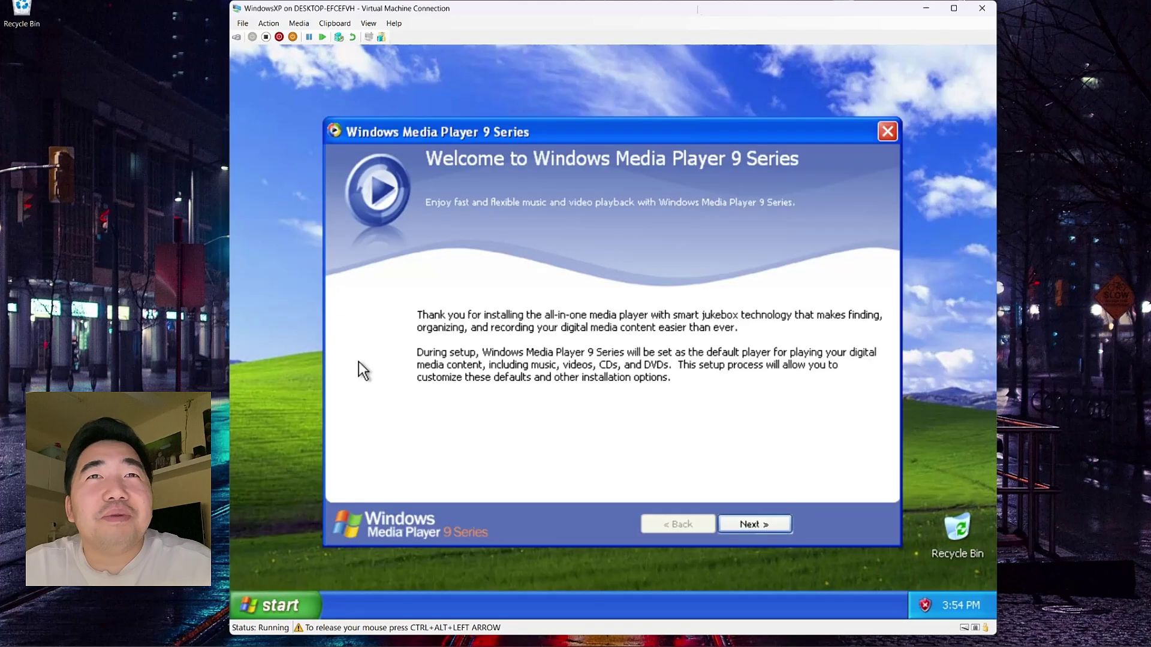
pyautogui.click(754, 525)
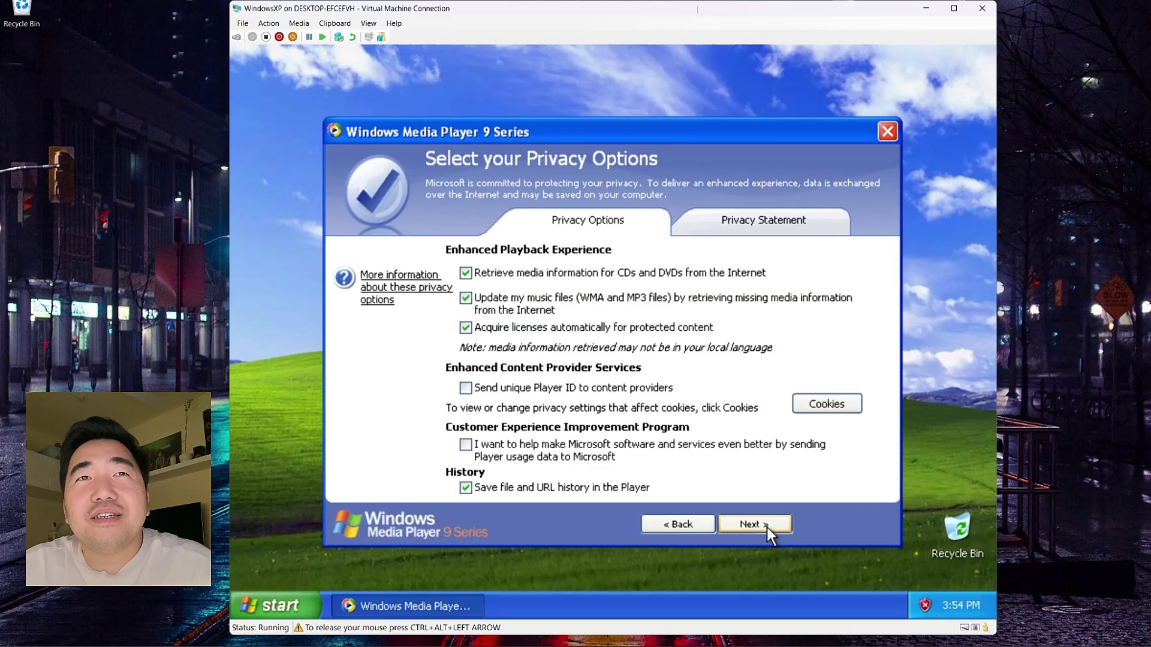
pyautogui.click(767, 527)
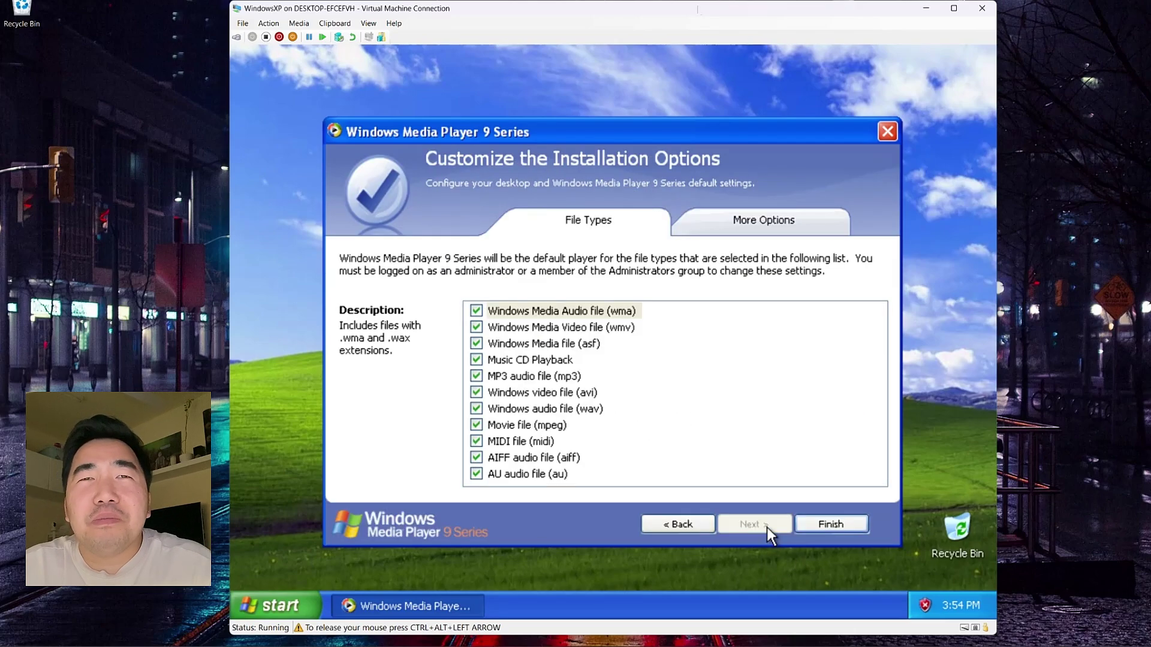
pyautogui.click(817, 525)
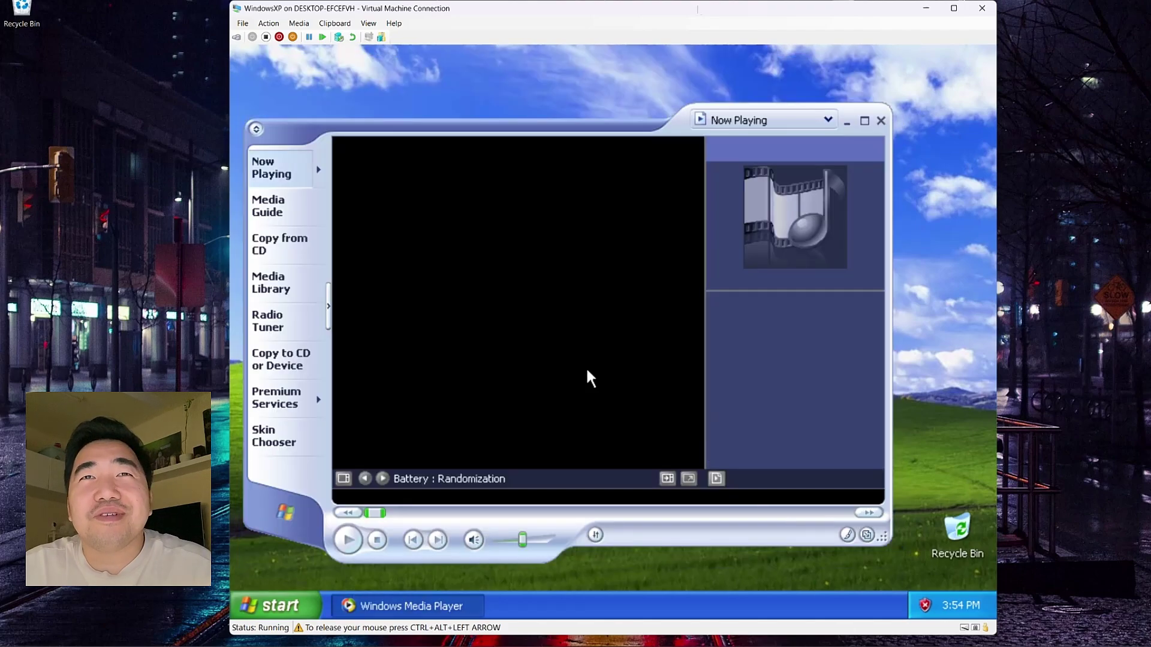
pyautogui.moveTo(458, 123); pyautogui.dragTo(505, 103)
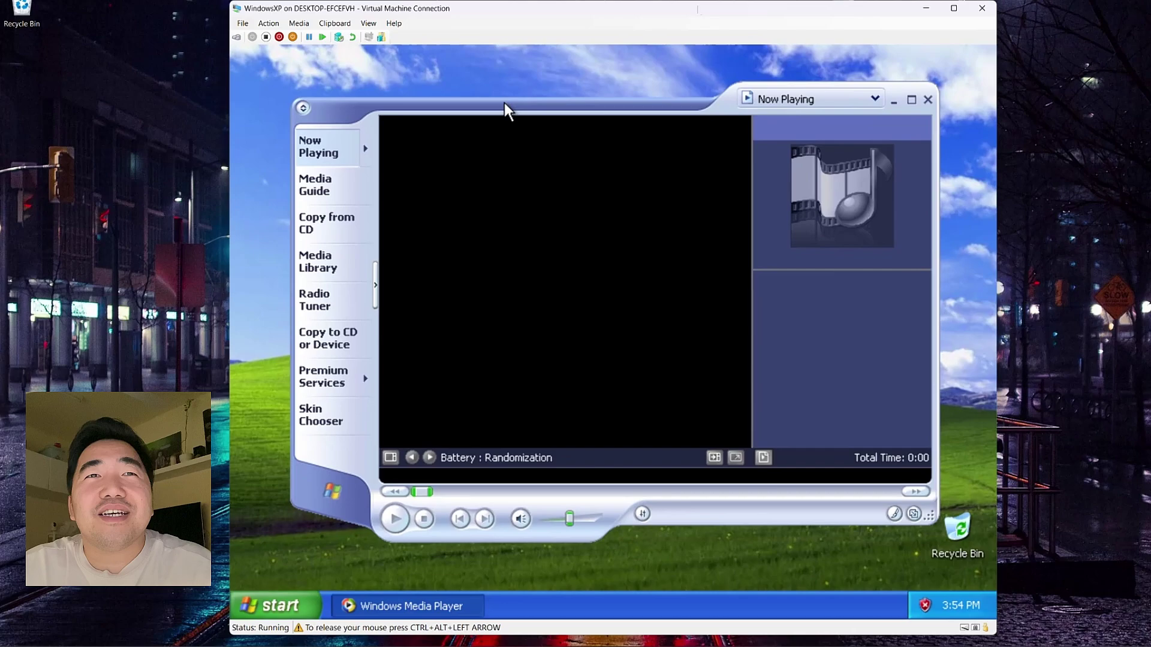
pyautogui.click(919, 94)
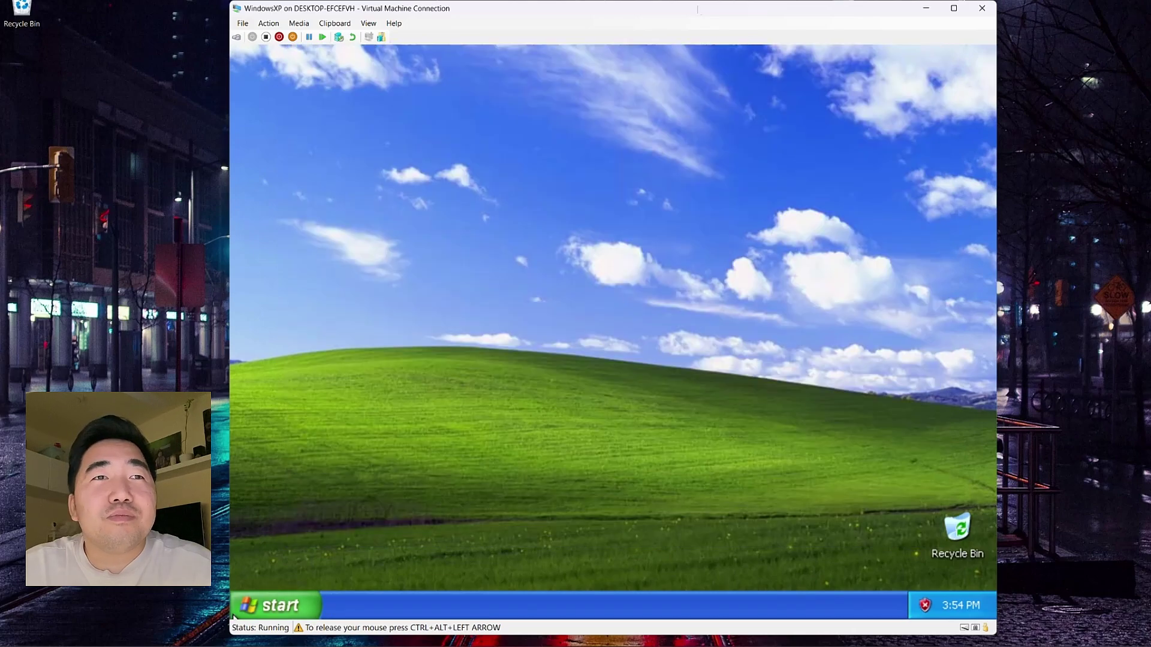
pyautogui.click(279, 605)
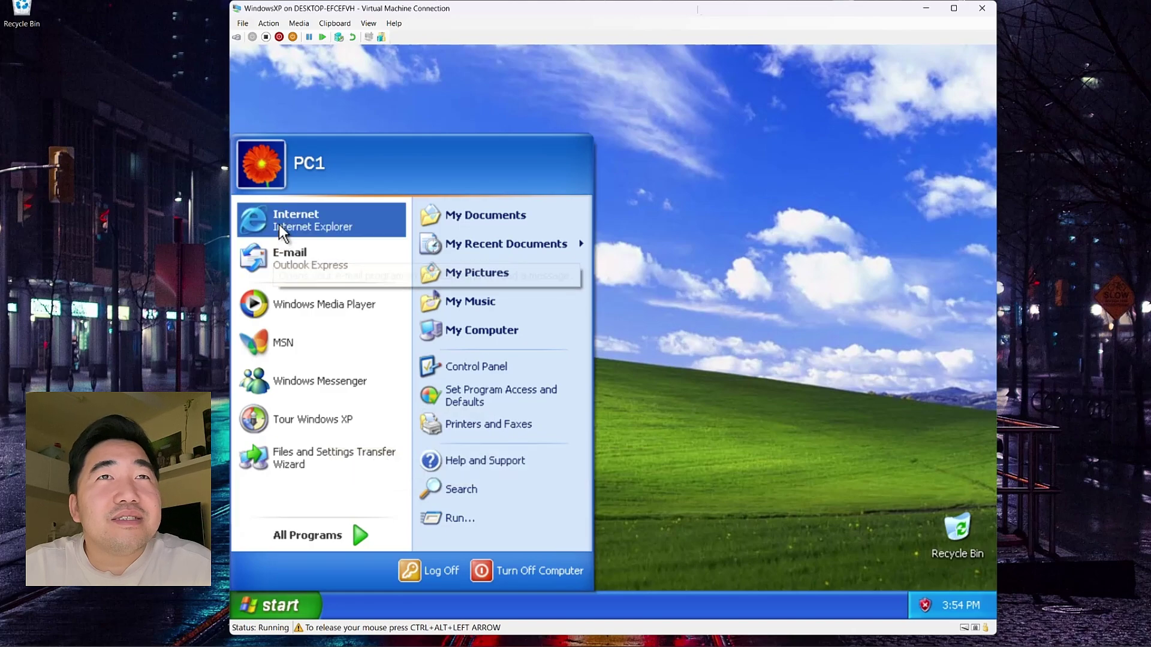
# Step: Open Control Panel from the Start menu and switch it to Classic View
pyautogui.click(509, 371)
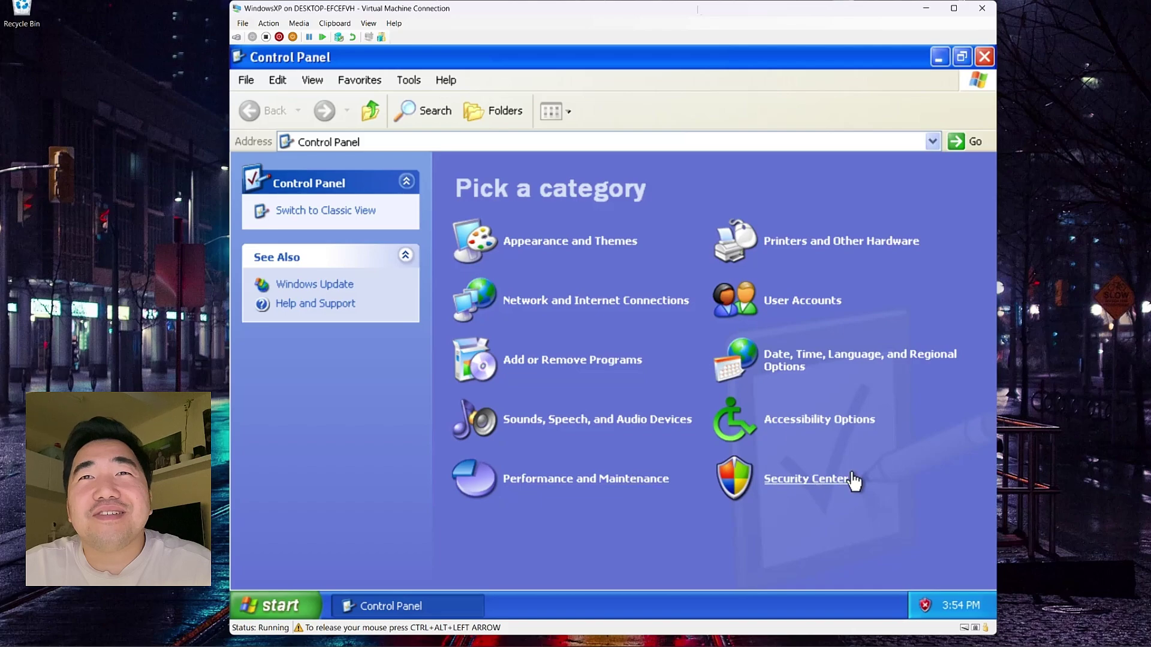
pyautogui.click(333, 213)
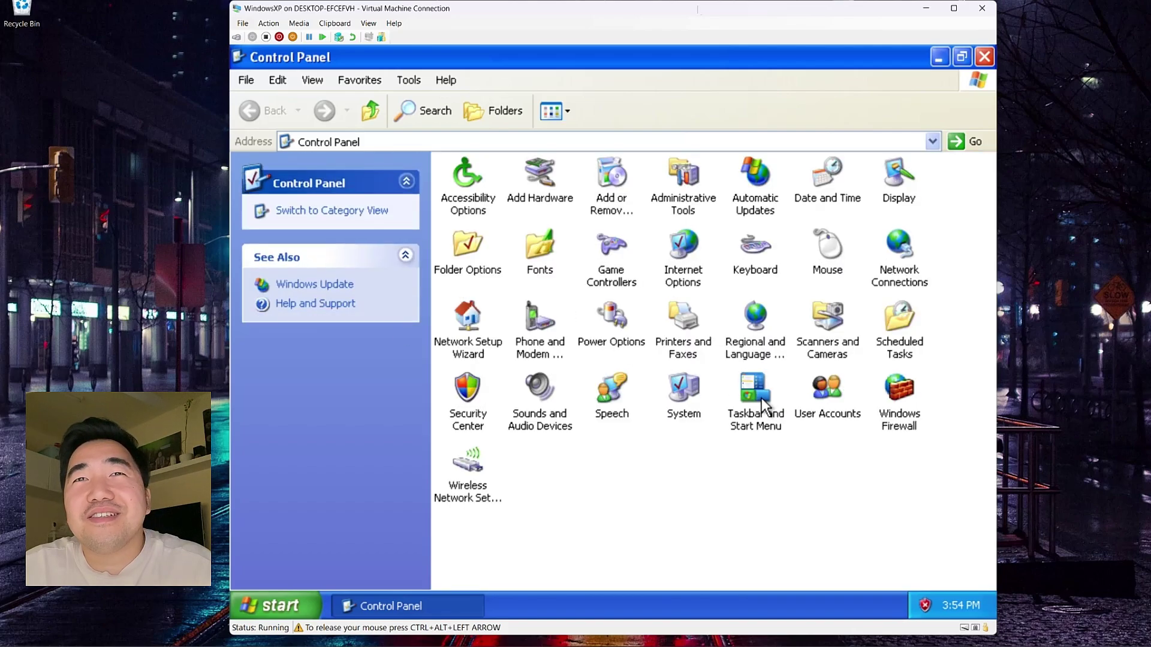
pyautogui.doubleClick(700, 387)
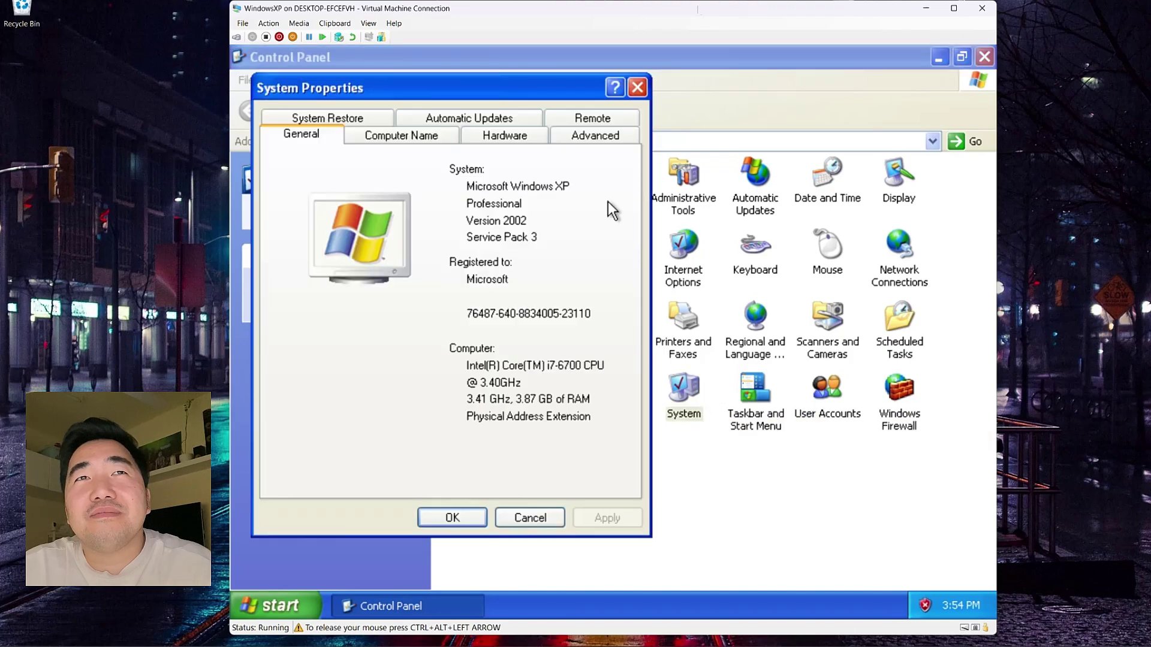
pyautogui.moveTo(483, 78); pyautogui.dragTo(538, 123)
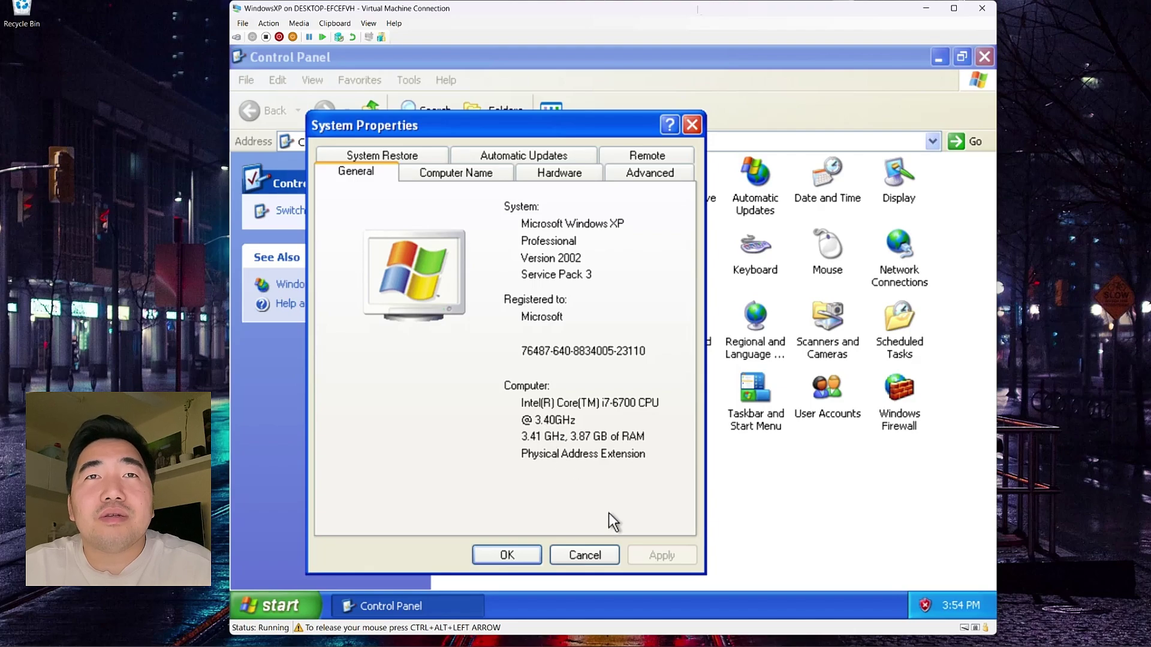
pyautogui.click(558, 174)
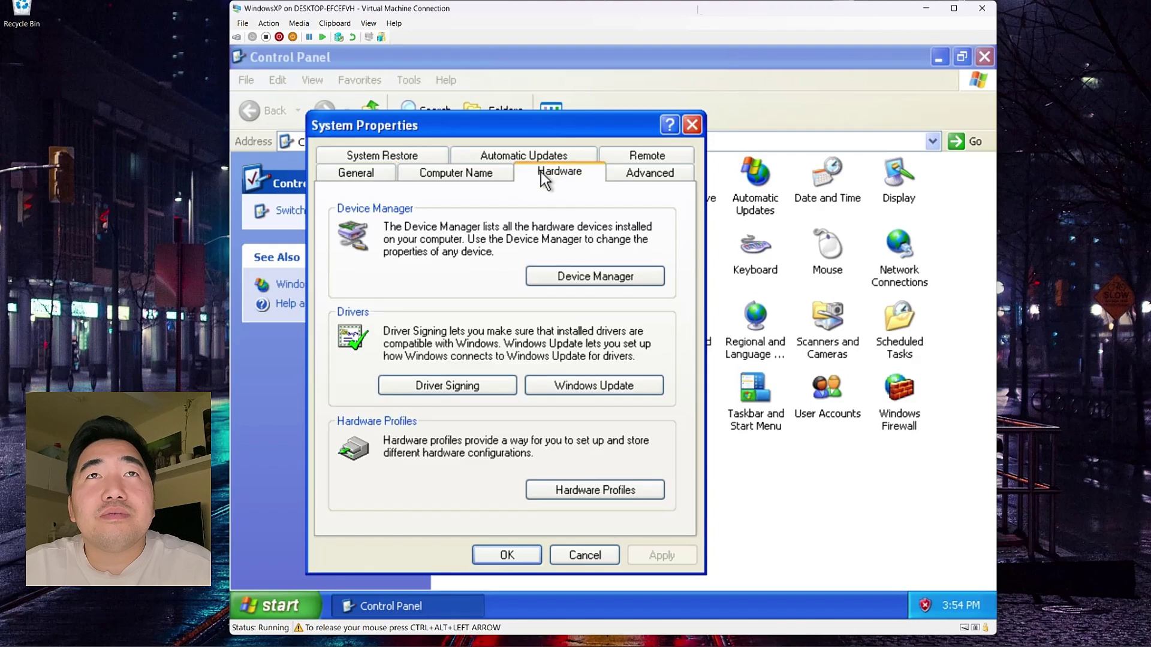
pyautogui.click(495, 174)
pyautogui.click(493, 157)
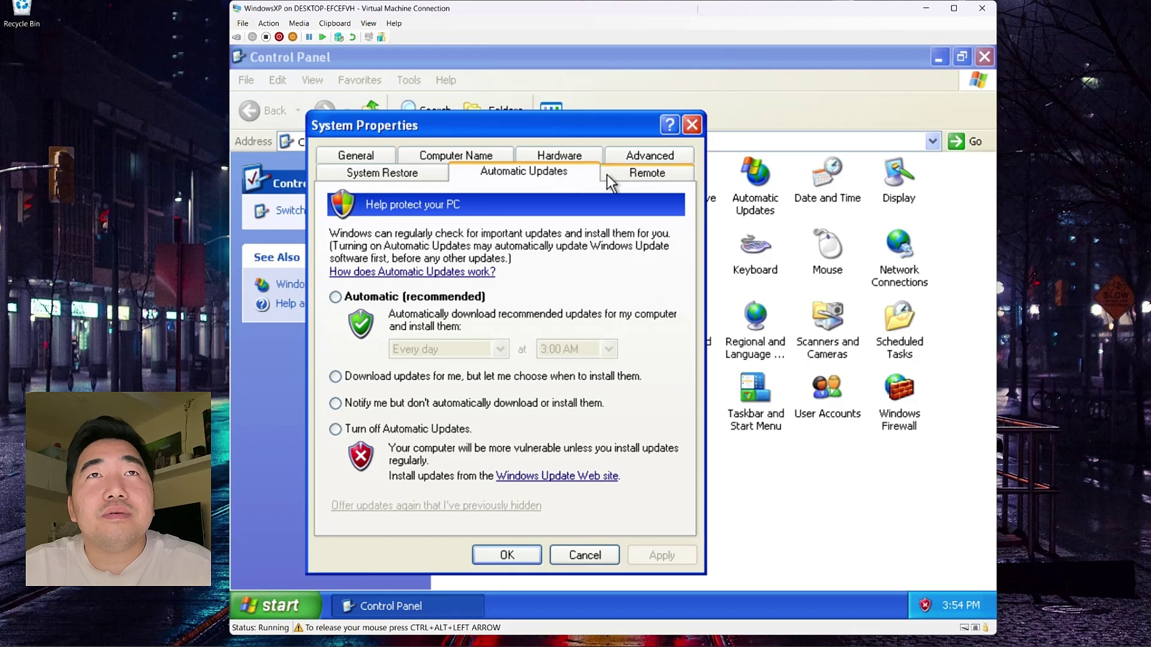
pyautogui.click(652, 157)
pyautogui.click(440, 174)
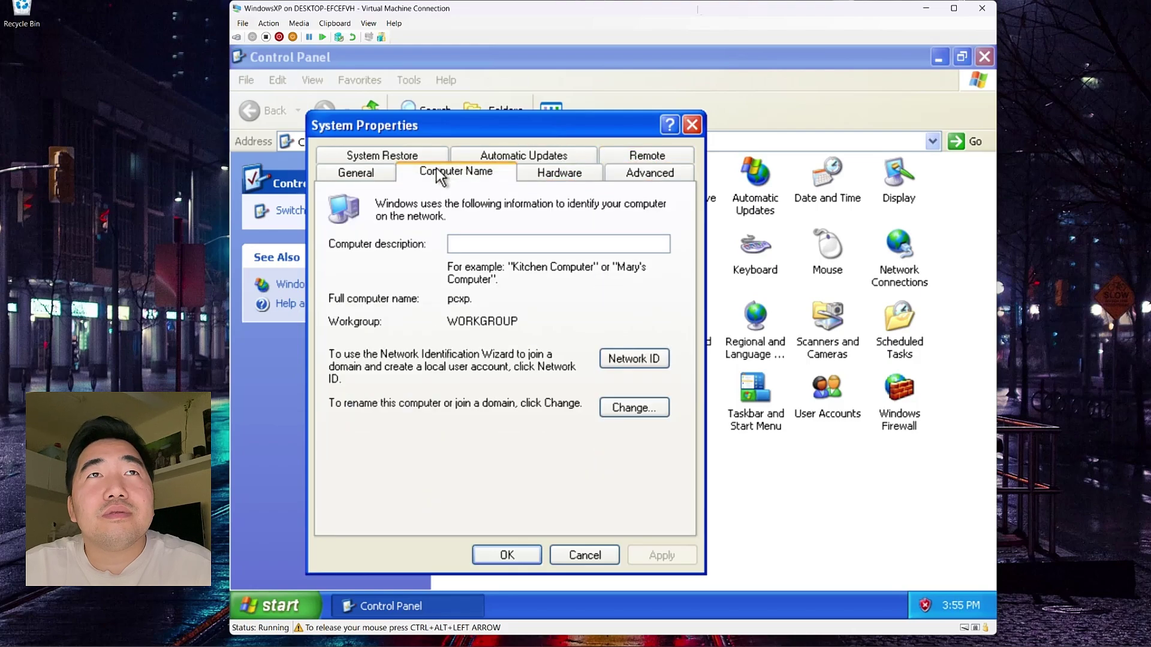
pyautogui.click(610, 405)
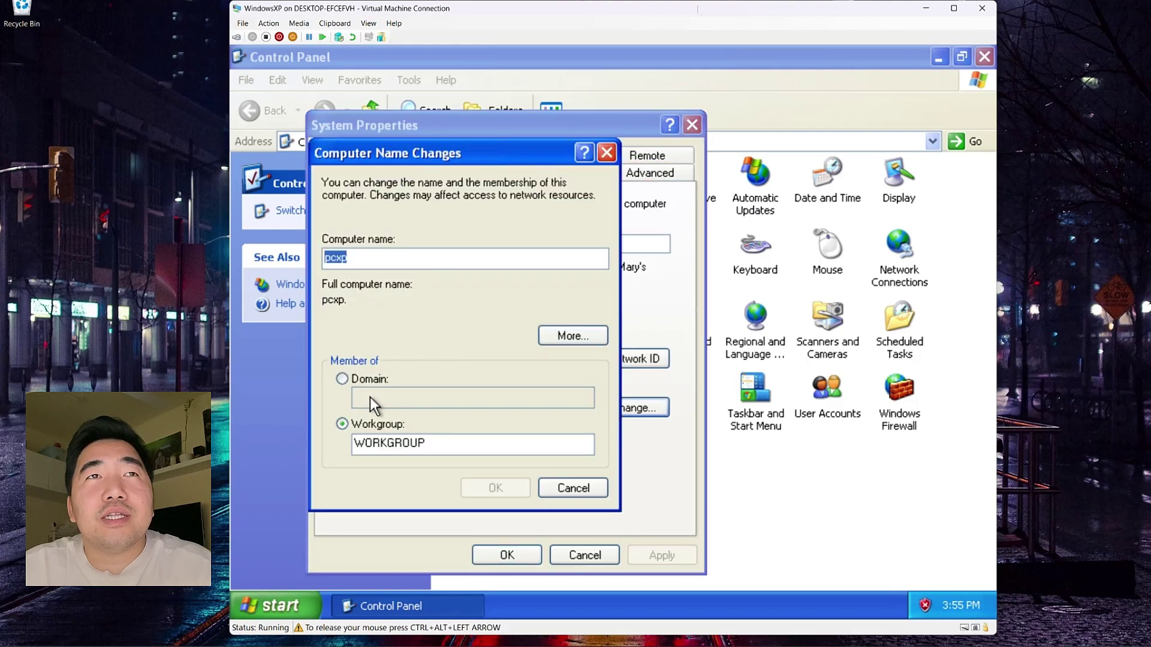
pyautogui.click(608, 152)
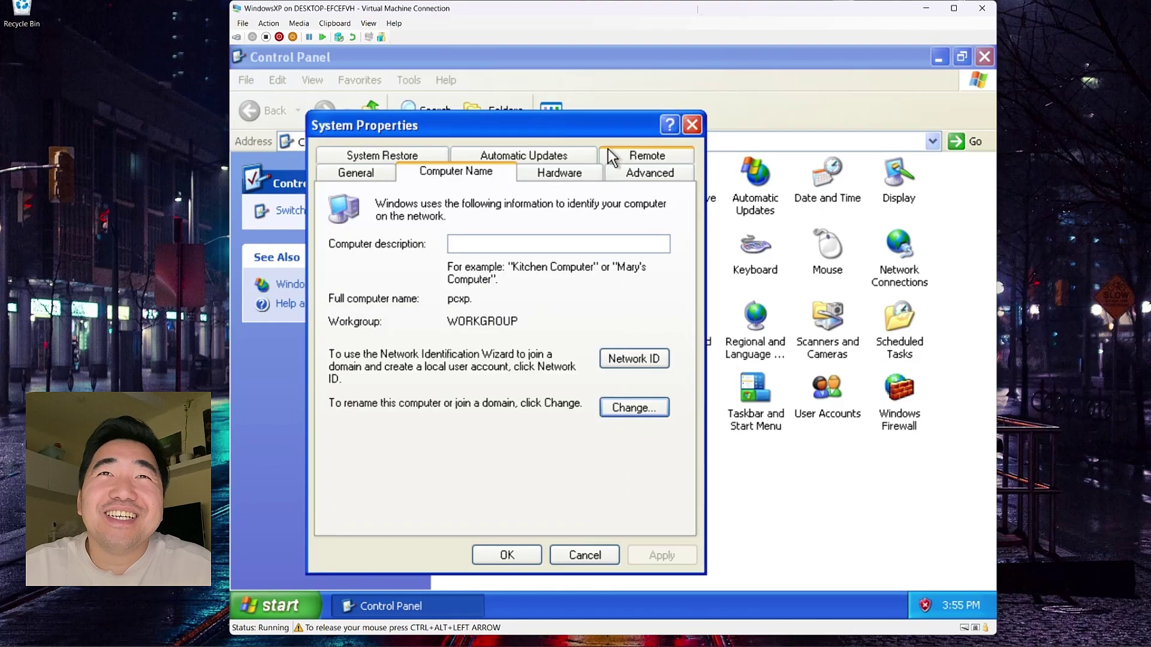
pyautogui.click(687, 129)
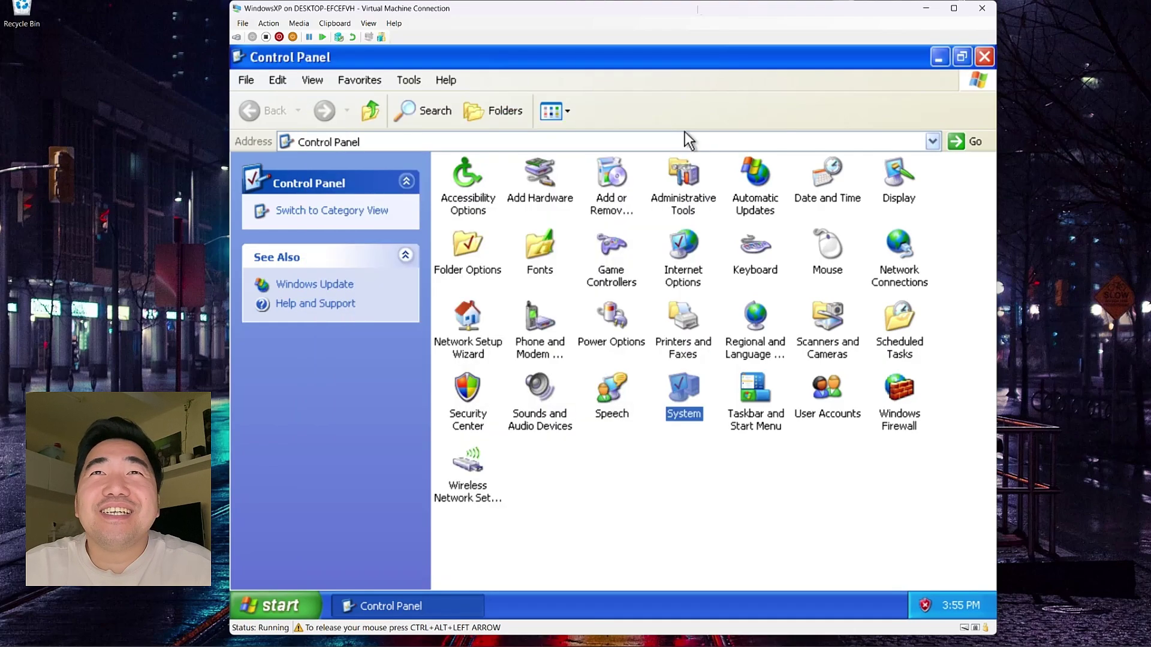
pyautogui.click(897, 193)
# Step: Open Display properties and preview the Ascent, Autumn, Azul, Bliss and Blue Lace 16 backgrounds
pyautogui.doubleClick(897, 193)
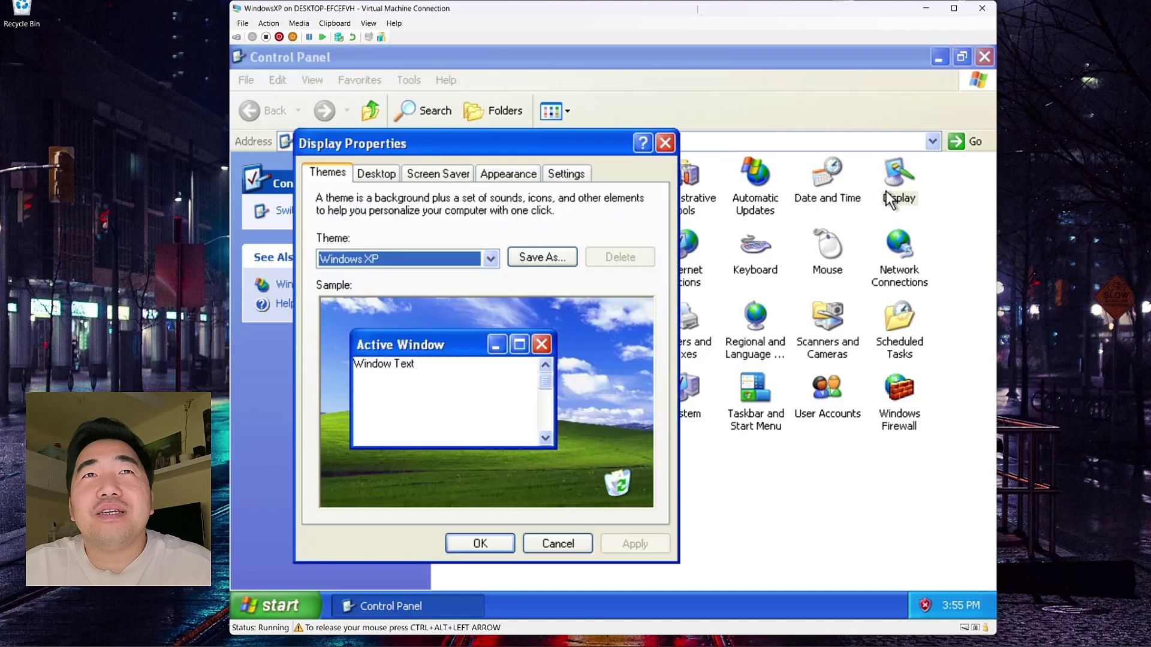
pyautogui.click(374, 176)
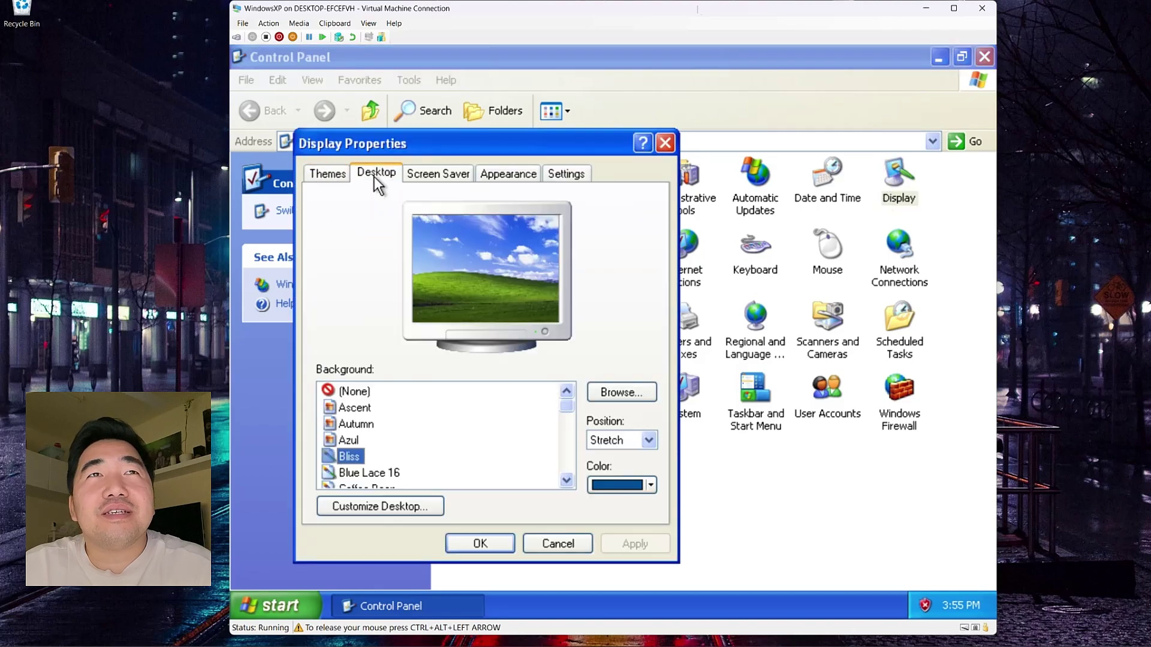
pyautogui.click(341, 412)
pyautogui.click(349, 423)
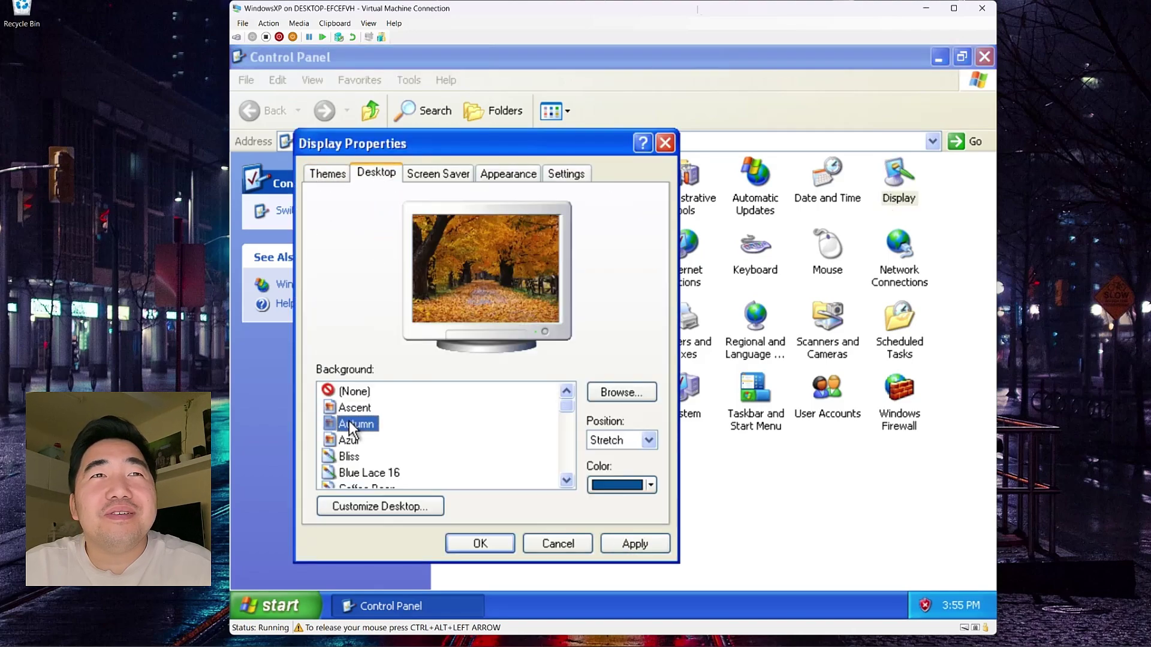
pyautogui.click(350, 442)
pyautogui.click(350, 456)
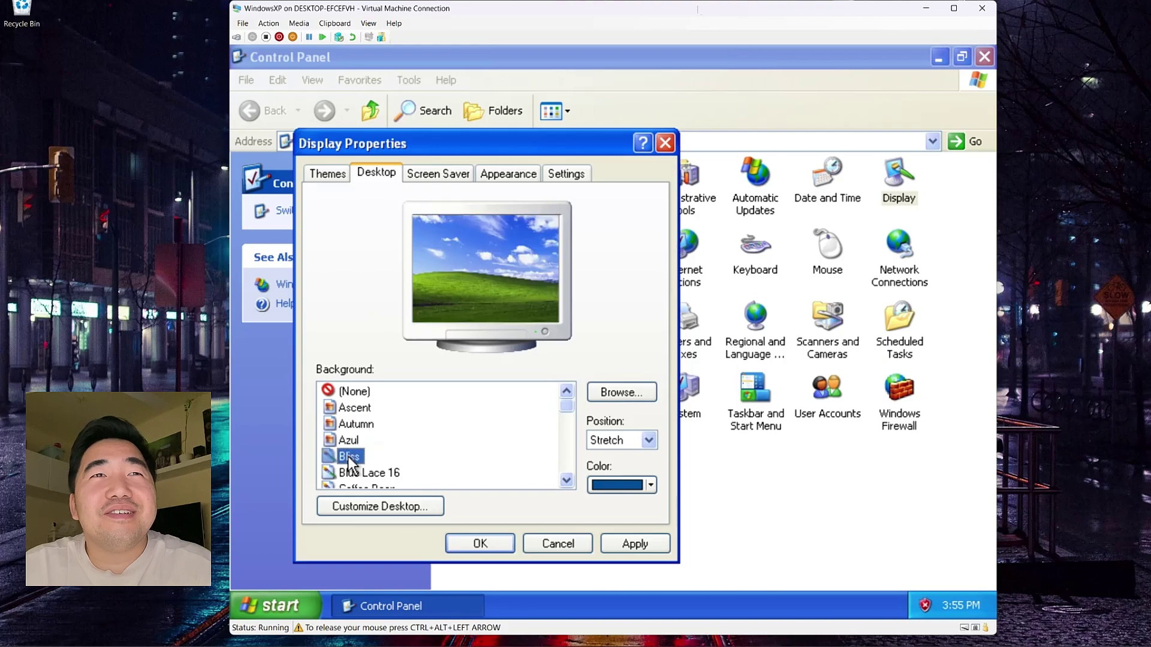
pyautogui.click(355, 471)
pyautogui.scroll(-2, 422, 437)
# Step: Preview the Friend, Follow, FeatherTexture, Crystal and Gone Fishing backgrounds
pyautogui.click(369, 457)
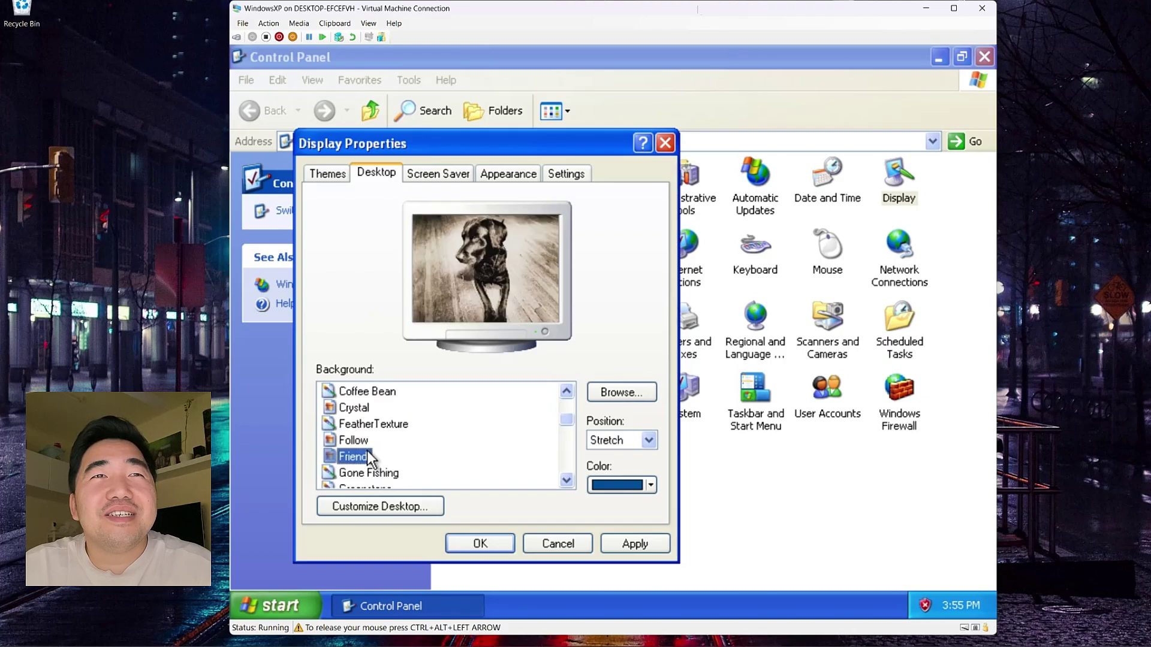
pyautogui.click(370, 441)
pyautogui.click(369, 425)
pyautogui.click(353, 408)
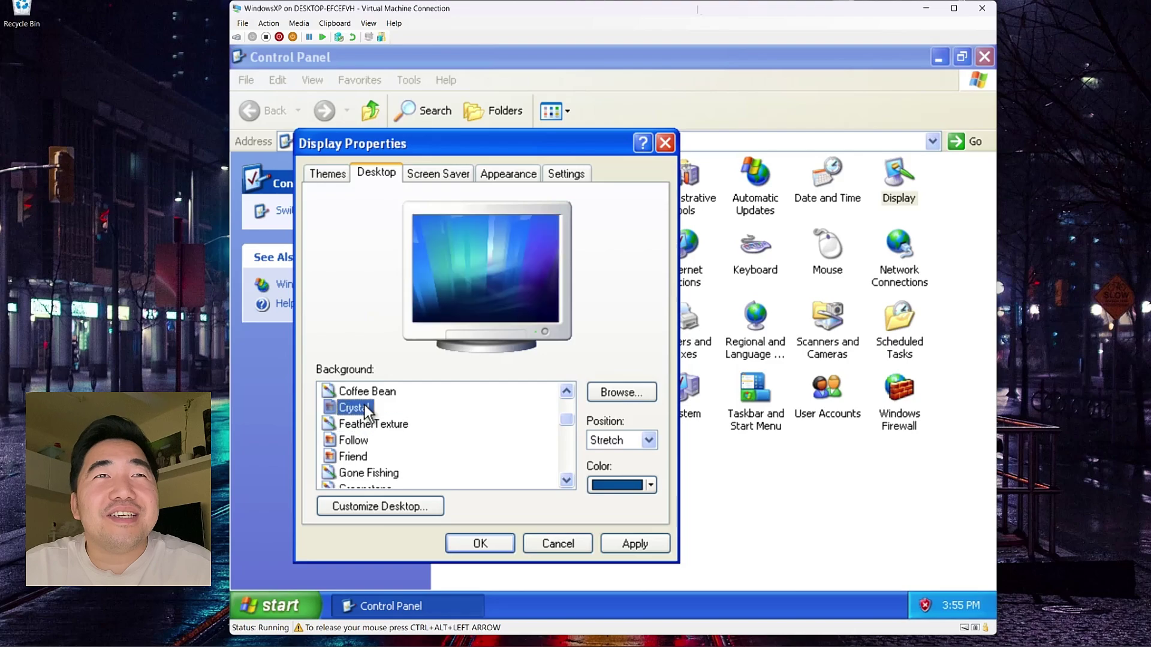
pyautogui.click(369, 473)
pyautogui.scroll(-3, 378, 456)
# Step: Preview Radiance and Purple flower, then close Display Properties unapplied and close Control Panel
pyautogui.click(360, 457)
pyautogui.click(368, 440)
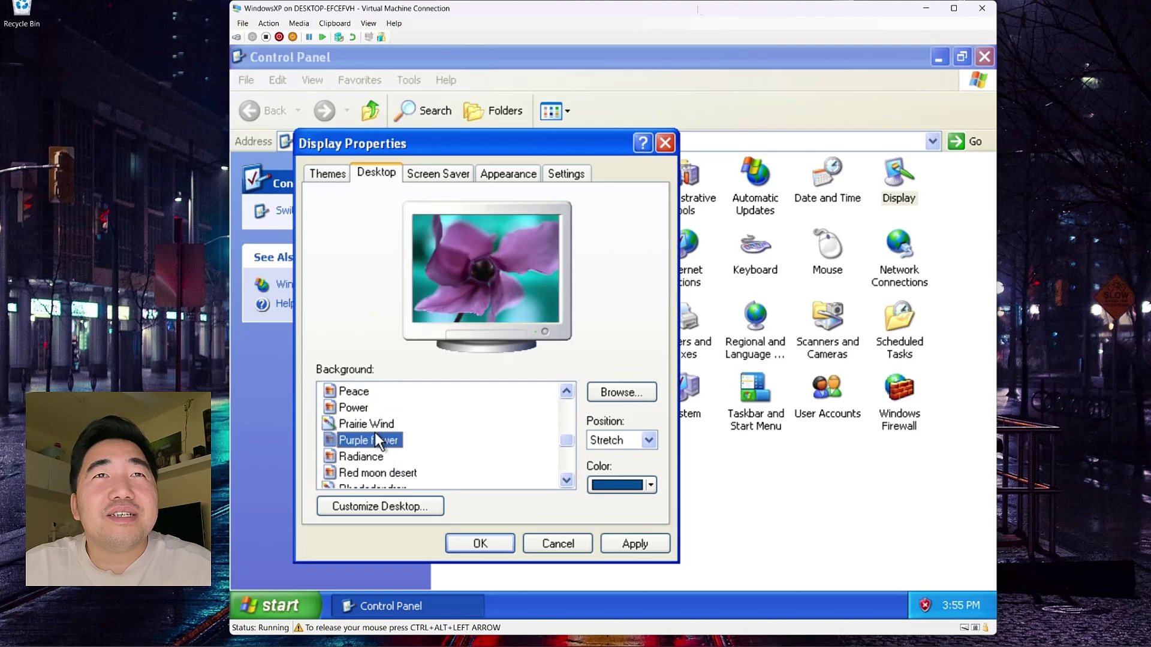
pyautogui.click(665, 143)
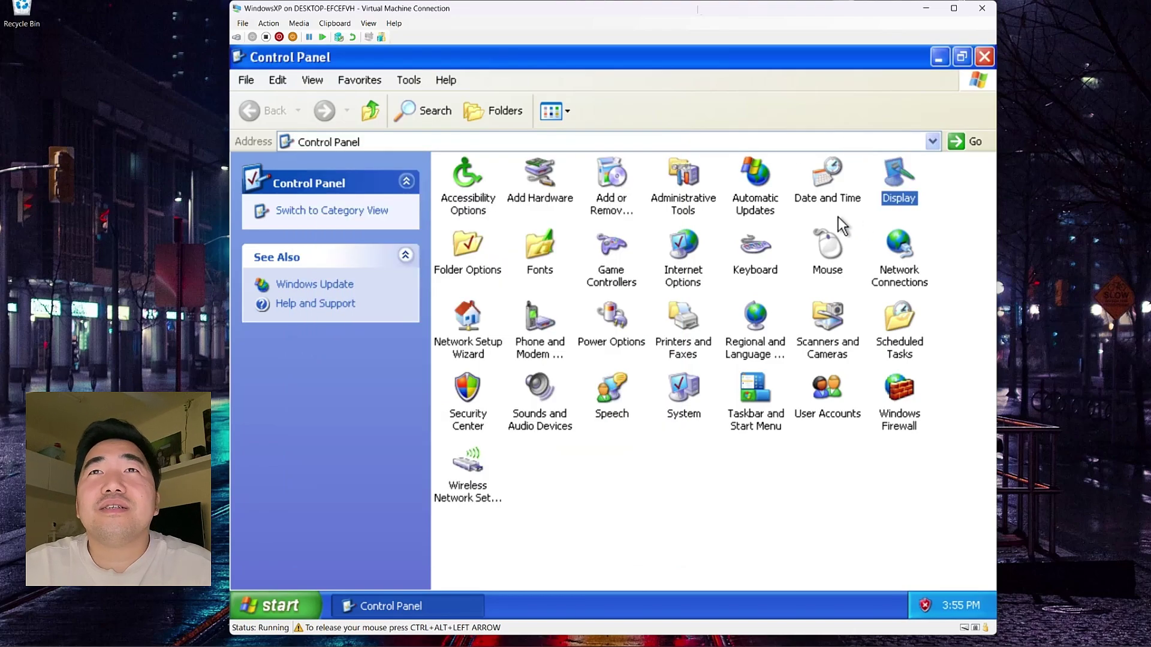
pyautogui.click(978, 60)
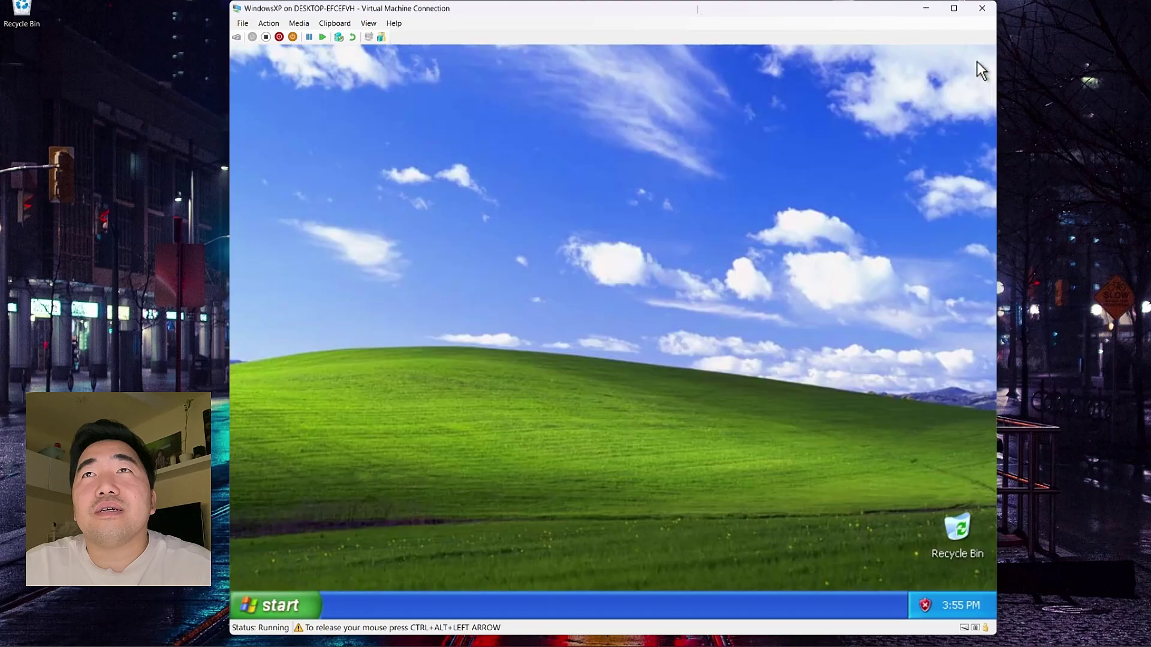
pyautogui.rightClick(494, 247)
# Step: Launch Paint from All Programs and enlarge its window for a bigger canvas
pyautogui.click(478, 290)
pyautogui.click(276, 606)
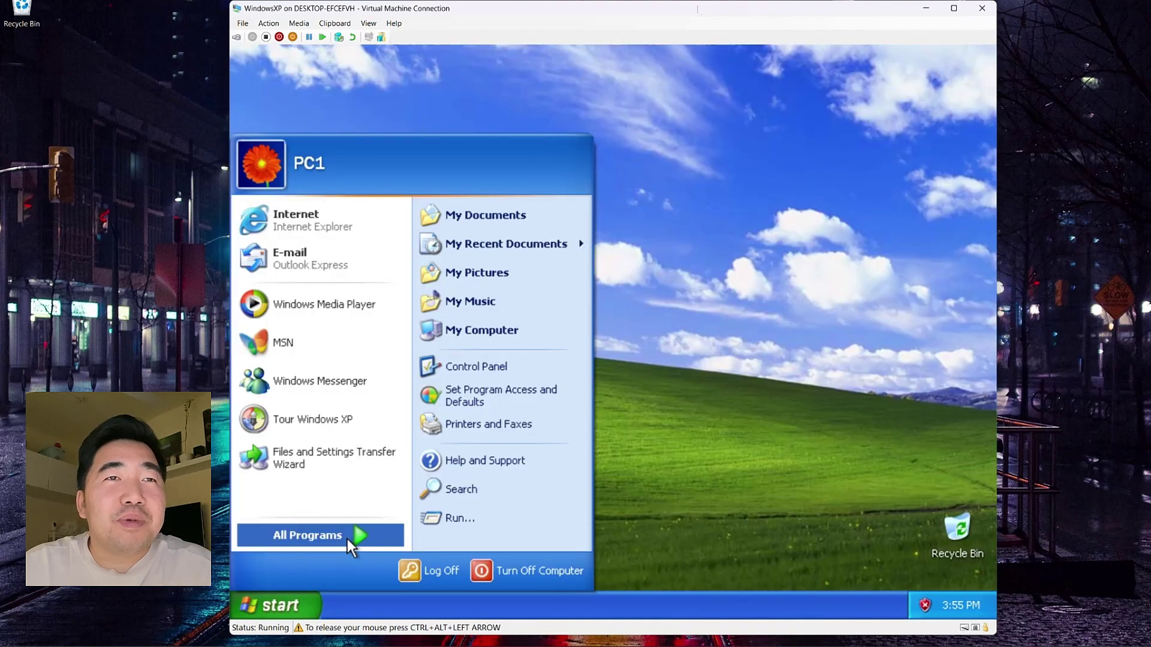
pyautogui.click(348, 537)
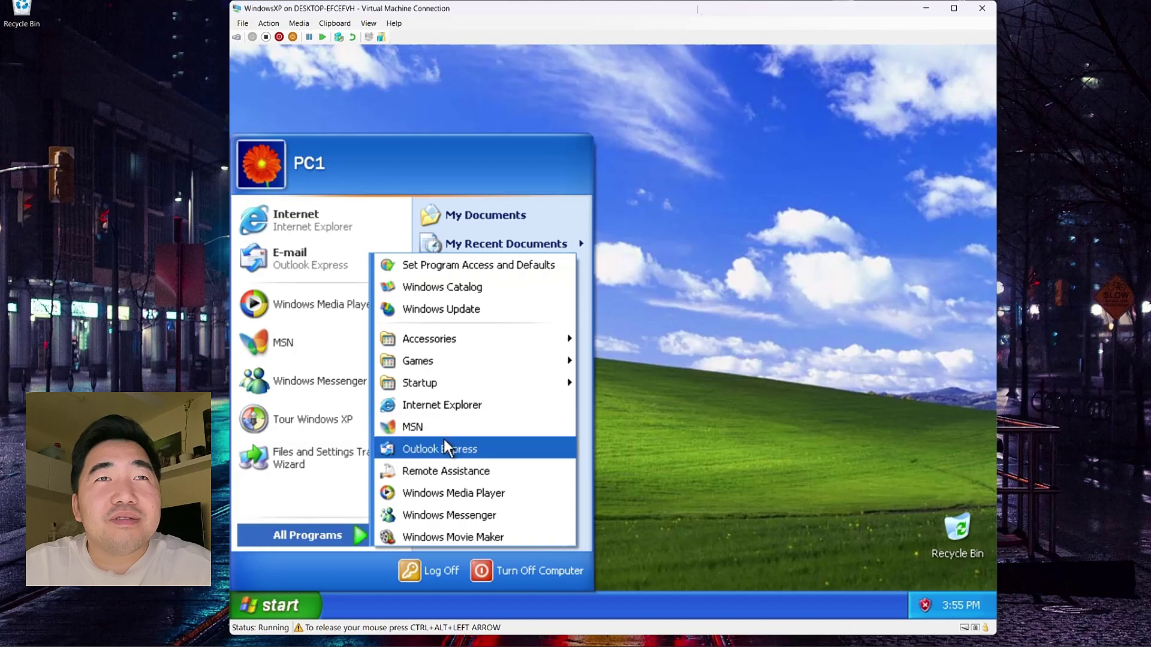
pyautogui.moveTo(437, 342)
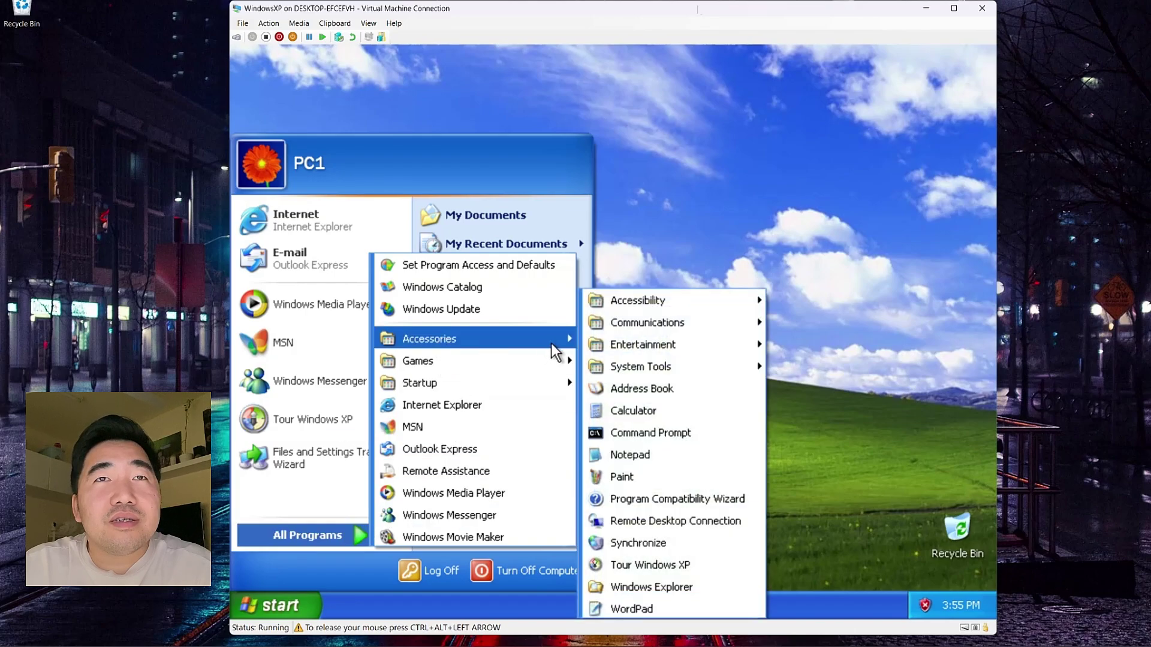
pyautogui.click(651, 473)
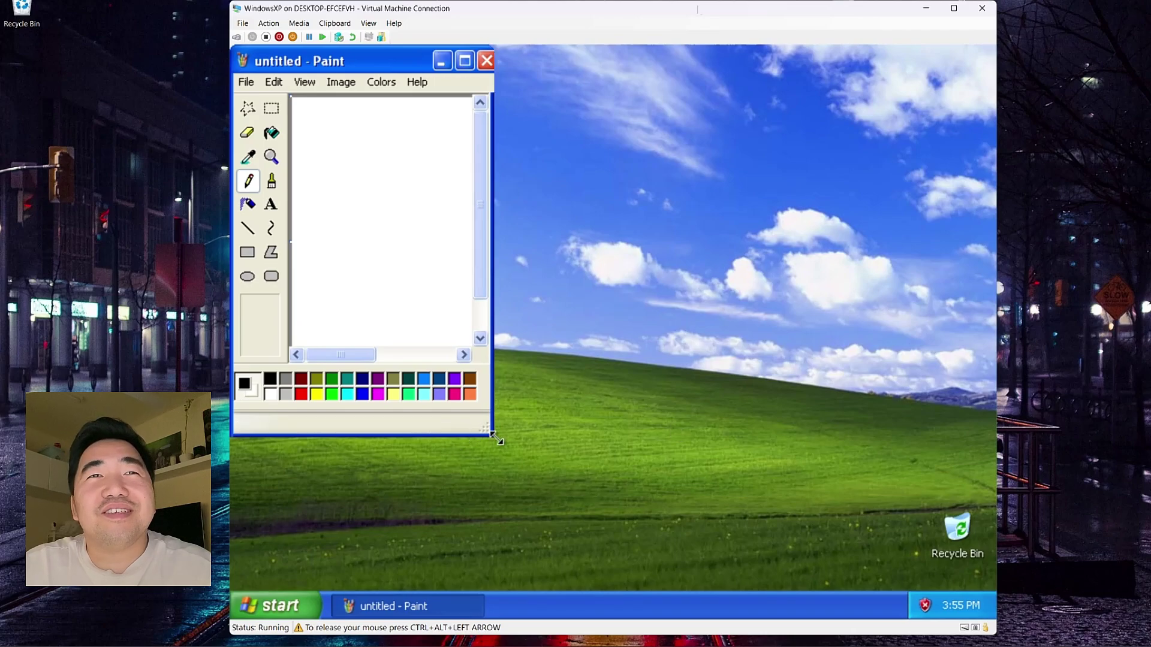
pyautogui.moveTo(477, 434)
pyautogui.mouseDown()
pyautogui.moveTo(975, 557)
pyautogui.moveTo(898, 532)
pyautogui.mouseUp()
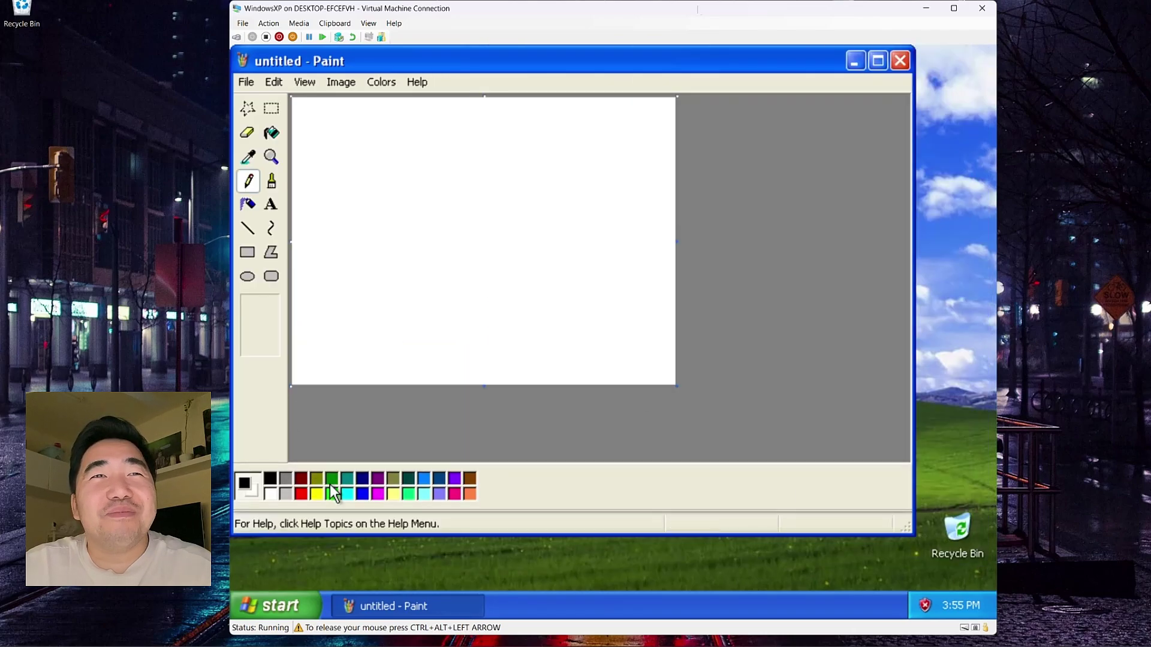
# Step: Draw two green freehand strokes, then close Paint without saving
pyautogui.moveTo(361, 238)
pyautogui.mouseDown()
pyautogui.moveTo(416, 198)
pyautogui.moveTo(500, 261)
pyautogui.moveTo(452, 287)
pyautogui.moveTo(415, 245)
pyautogui.mouseUp()
pyautogui.moveTo(507, 136)
pyautogui.mouseDown()
pyautogui.moveTo(462, 129)
pyautogui.moveTo(477, 254)
pyautogui.moveTo(624, 326)
pyautogui.moveTo(612, 324)
pyautogui.mouseUp()
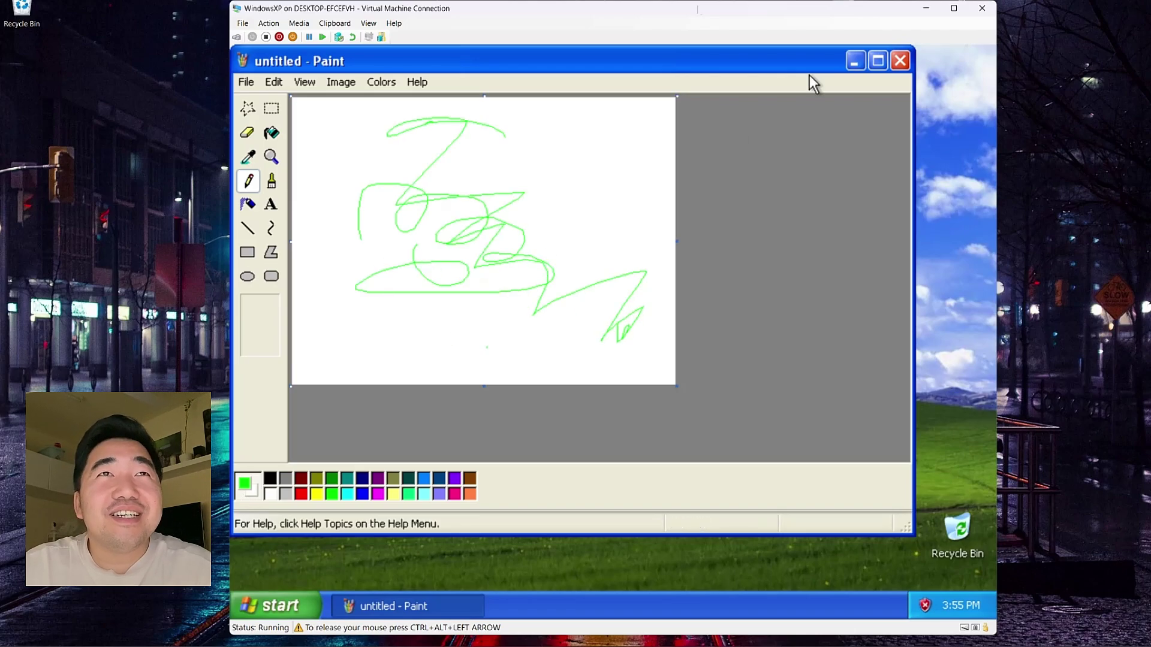
pyautogui.click(908, 62)
pyautogui.click(594, 331)
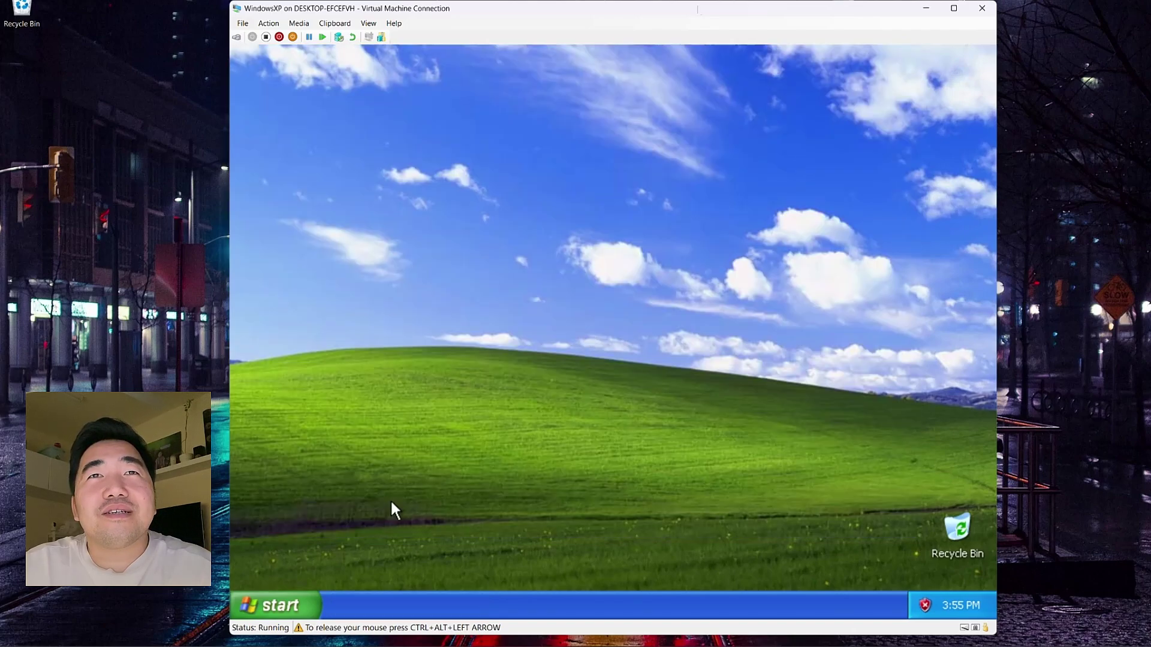
# Step: Launch Minesweeper from Games and switch to the Expert board
pyautogui.click(290, 603)
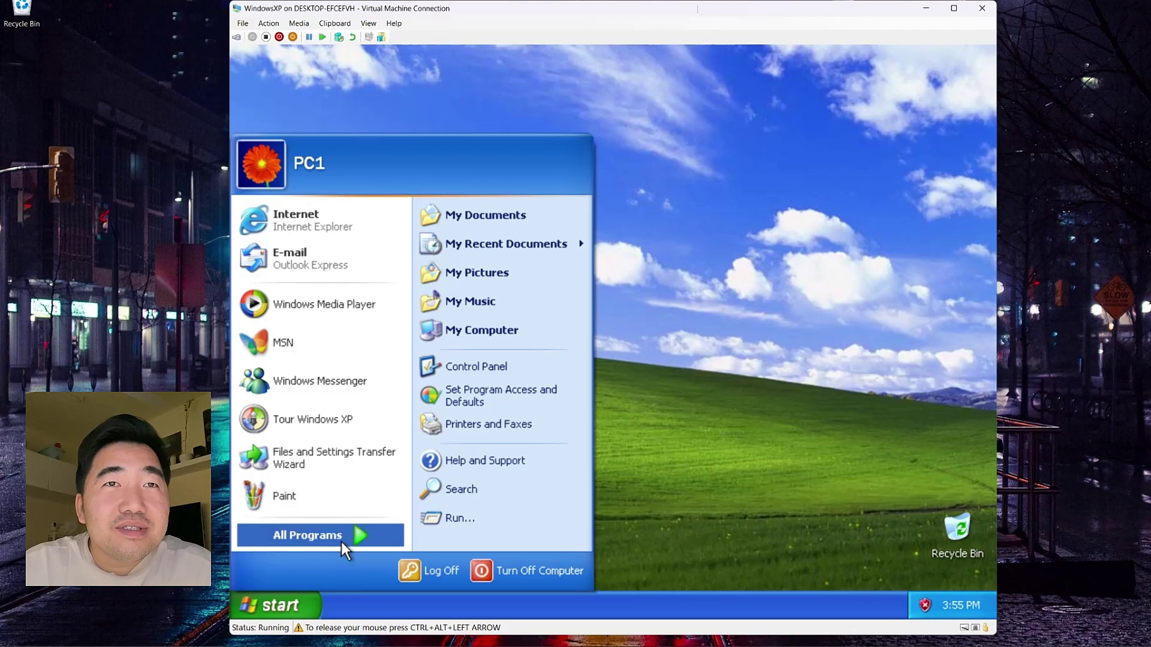
pyautogui.moveTo(340, 540)
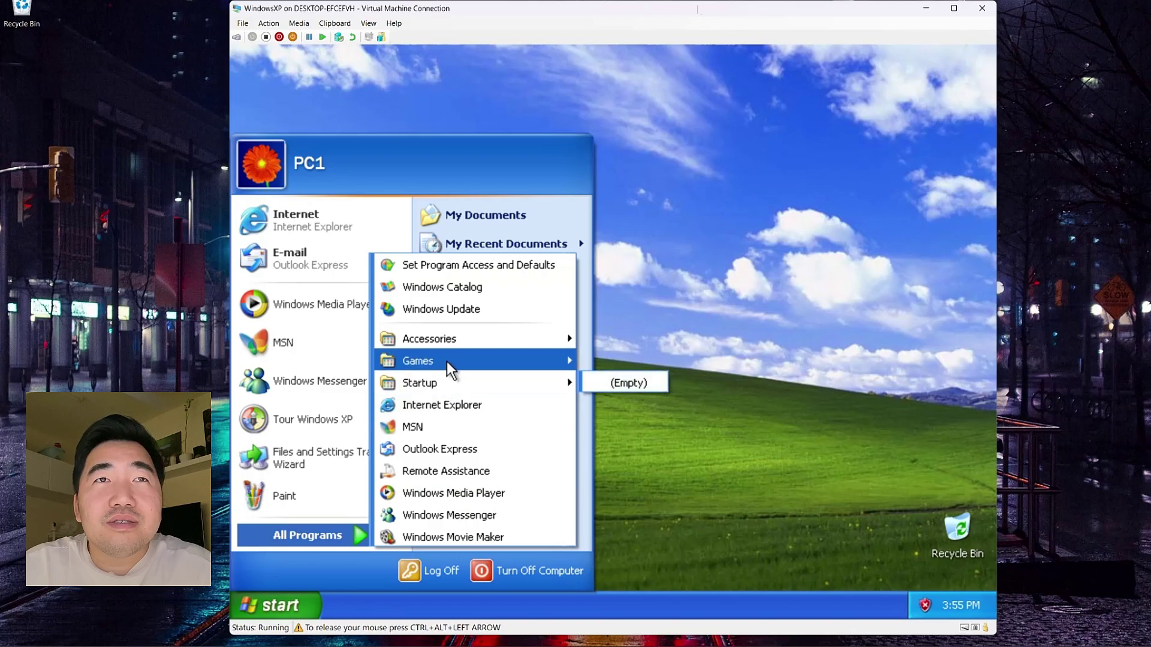
pyautogui.moveTo(447, 363)
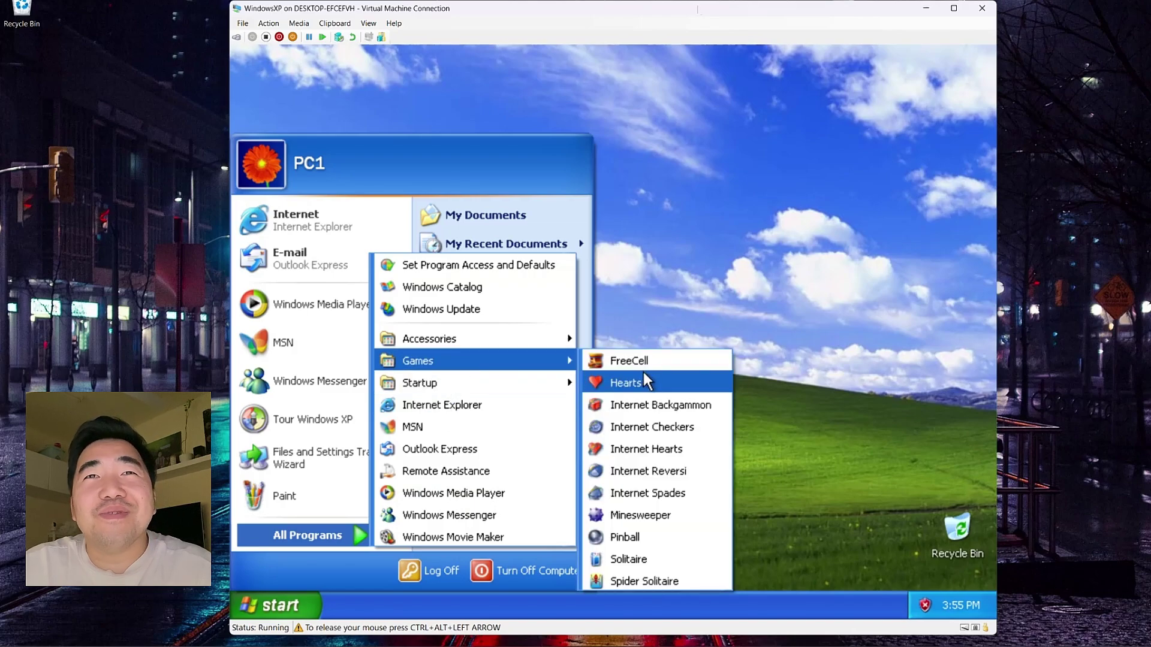
pyautogui.click(640, 516)
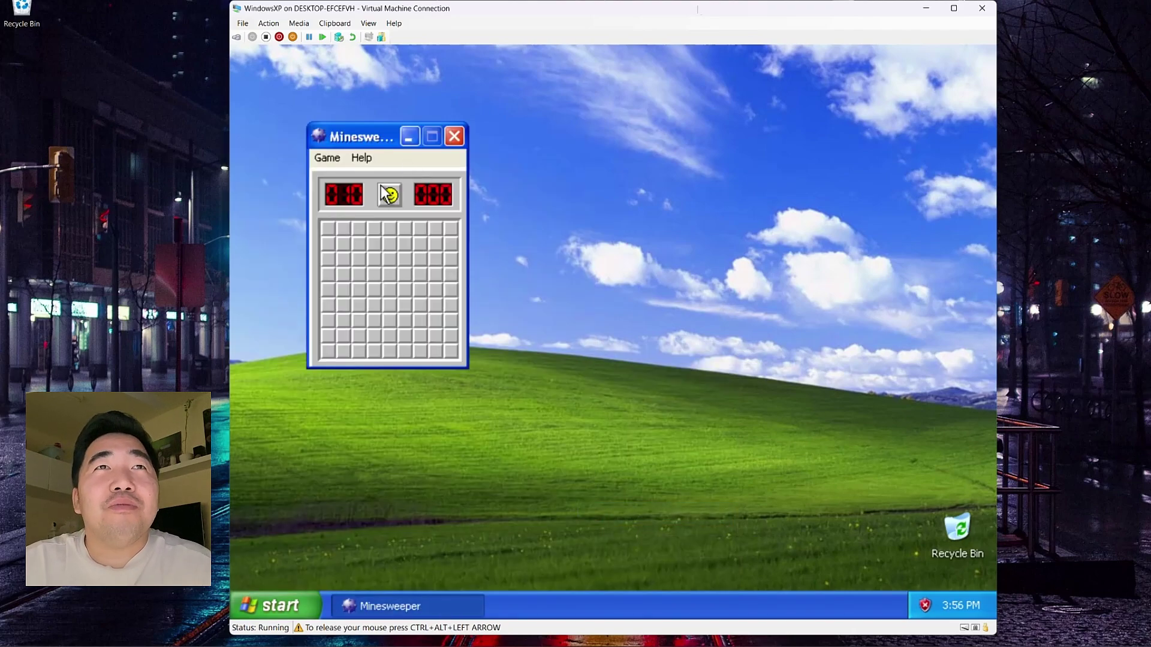
pyautogui.click(343, 160)
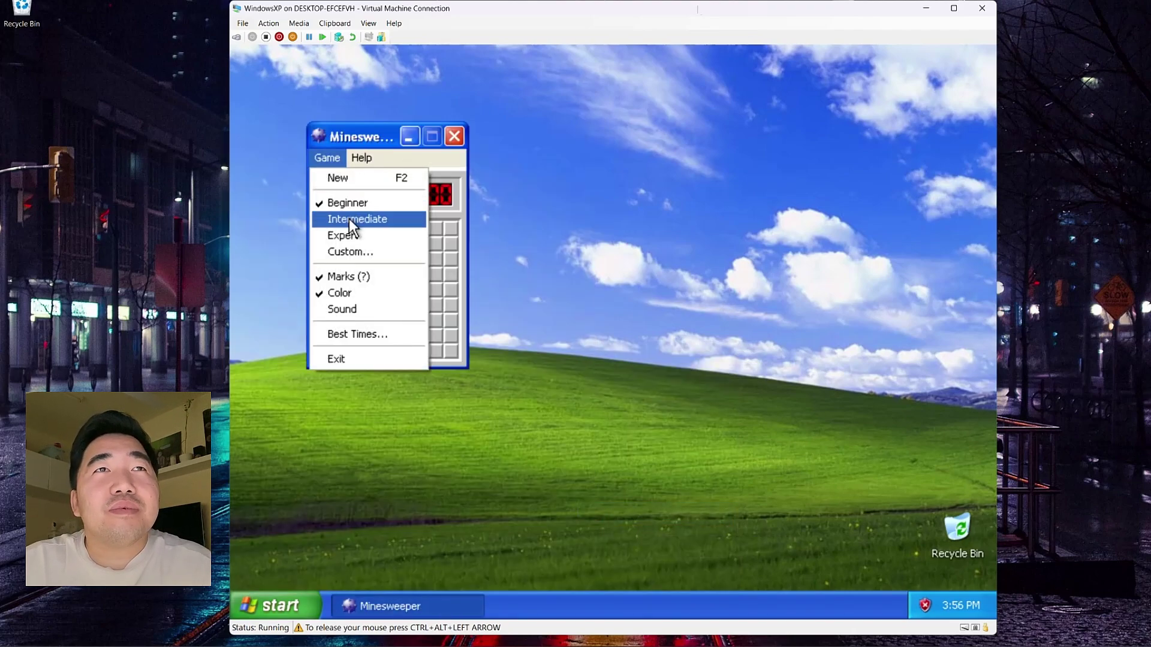
pyautogui.click(349, 240)
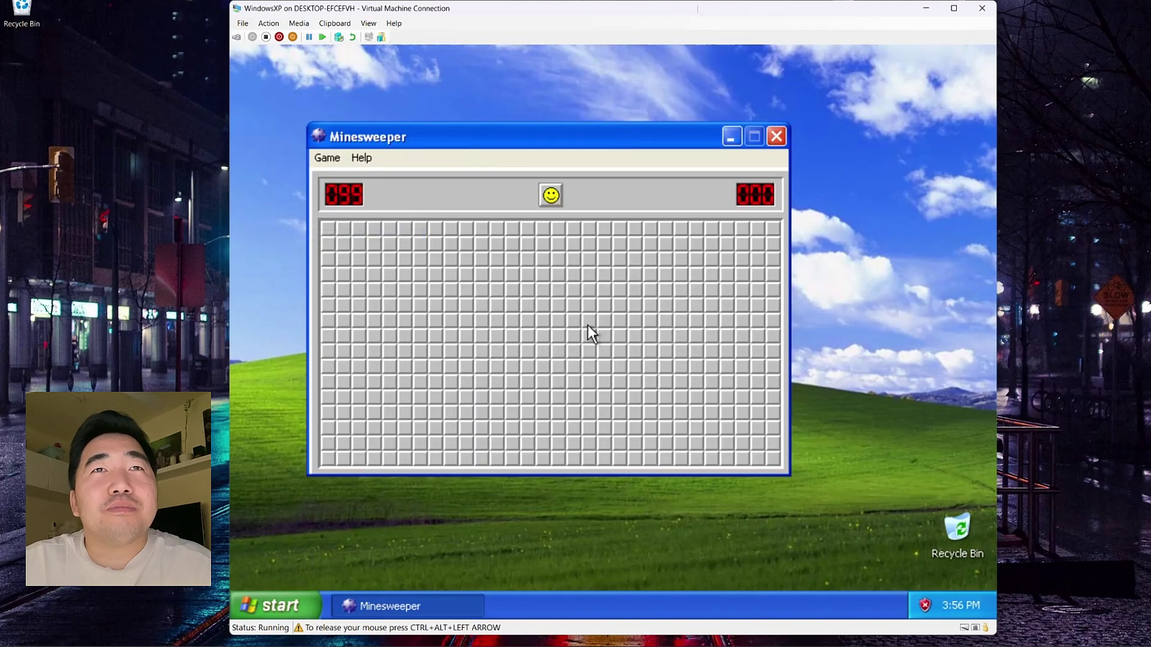
# Step: Uncover four cells in the first game, the last one hitting a mine
pyautogui.click(497, 319)
pyautogui.click(359, 275)
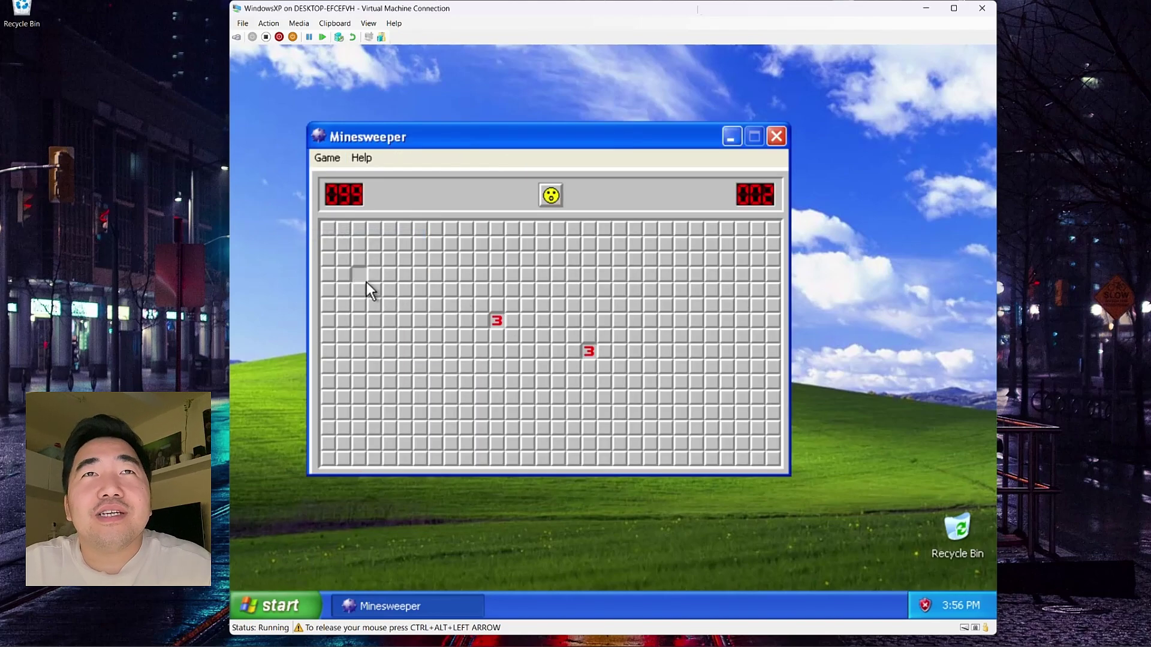
pyautogui.click(368, 398)
pyautogui.click(741, 427)
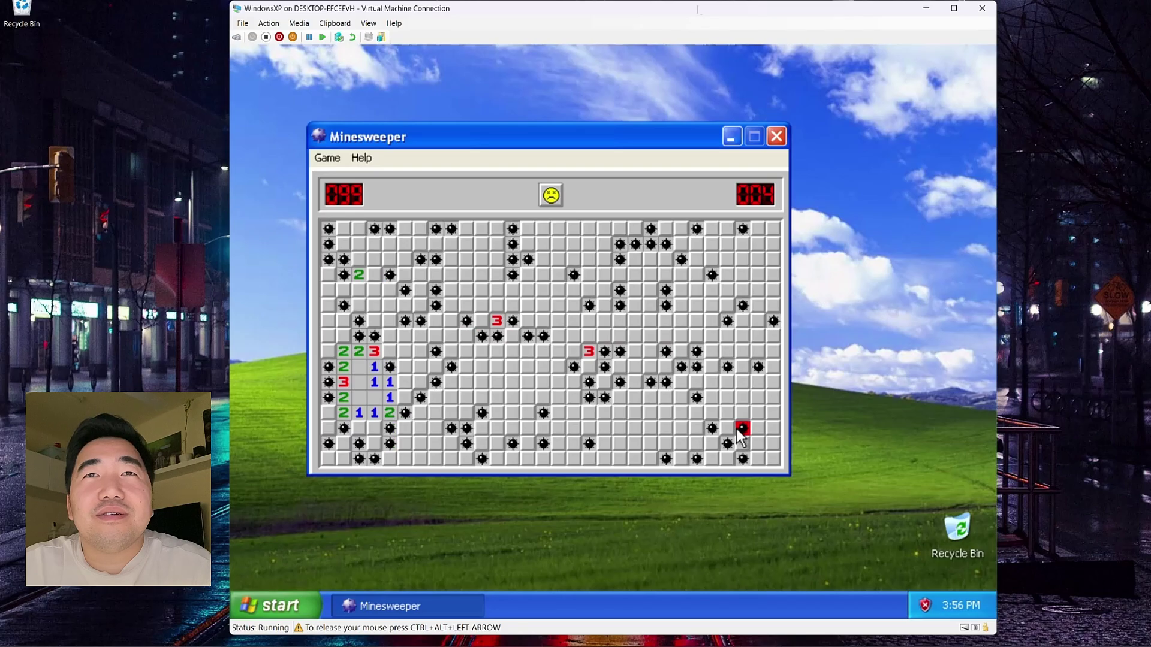
# Step: Play a new game until hitting a mine, close Minesweeper, and open Start
pyautogui.click(550, 195)
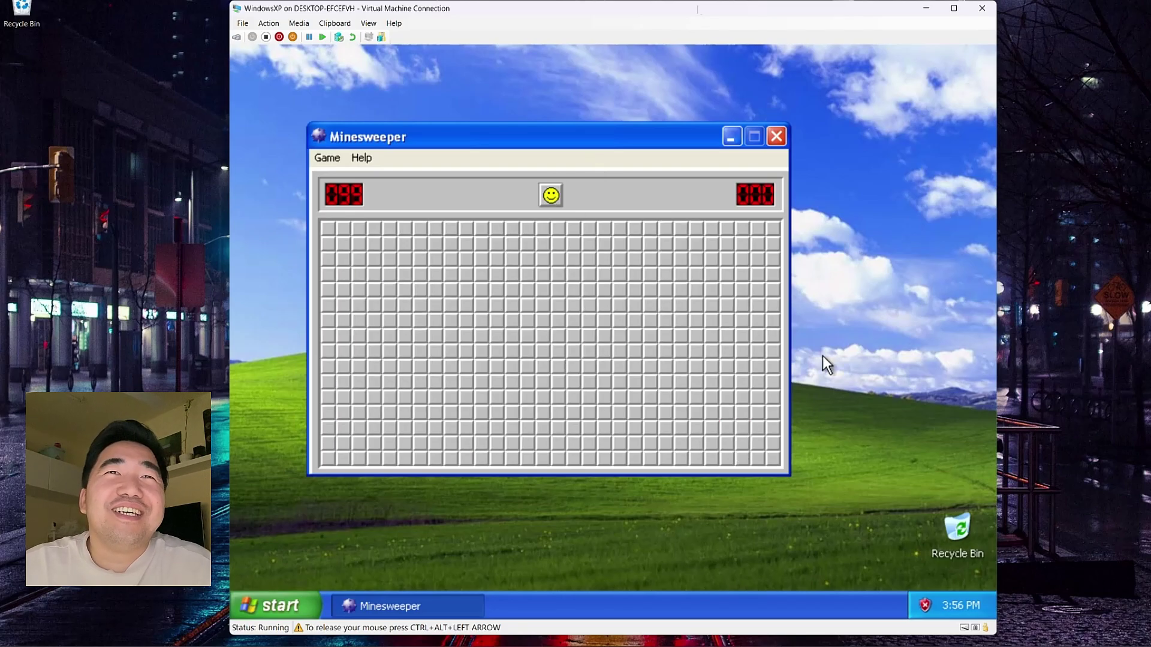
pyautogui.click(731, 272)
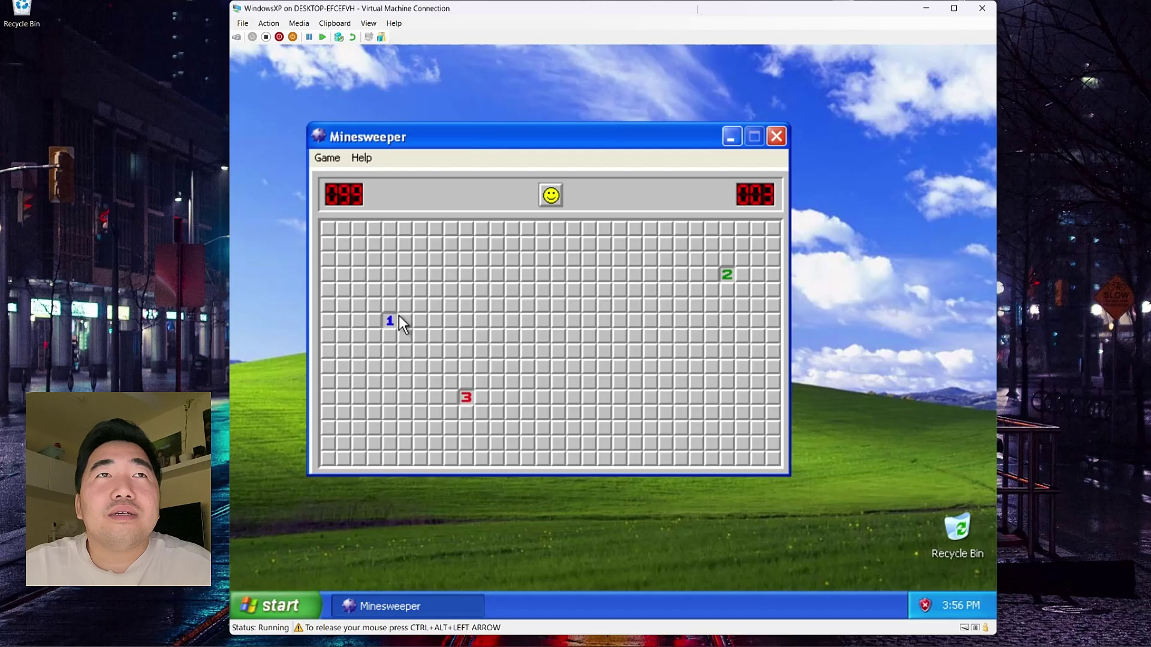
pyautogui.click(573, 415)
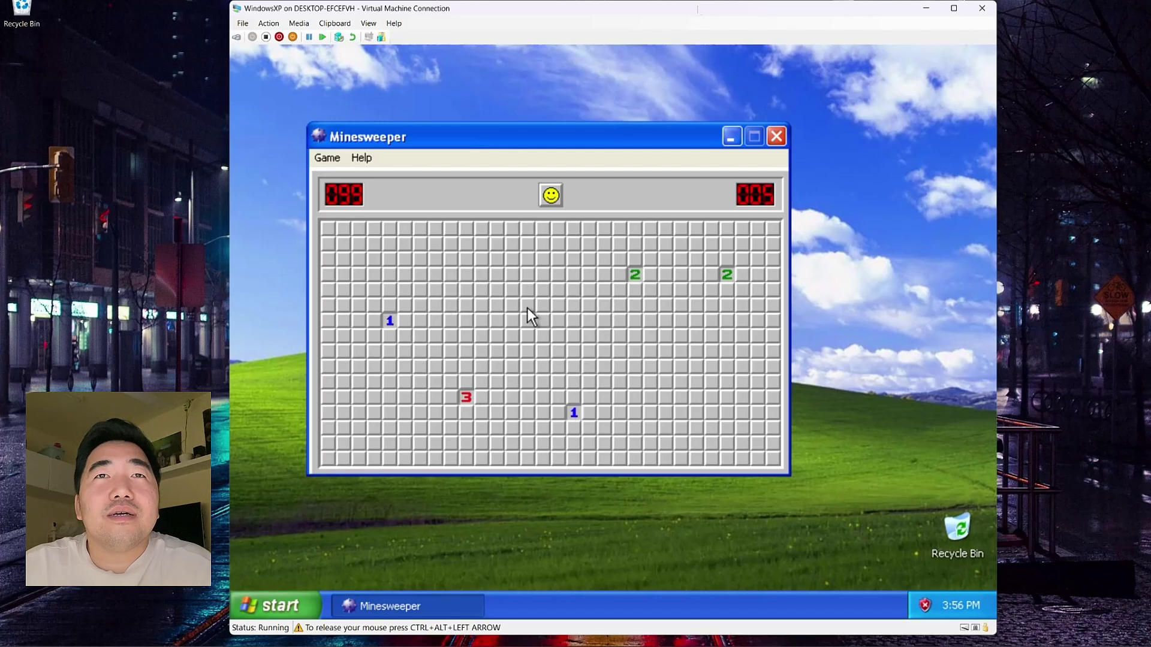
pyautogui.click(329, 228)
pyautogui.click(330, 275)
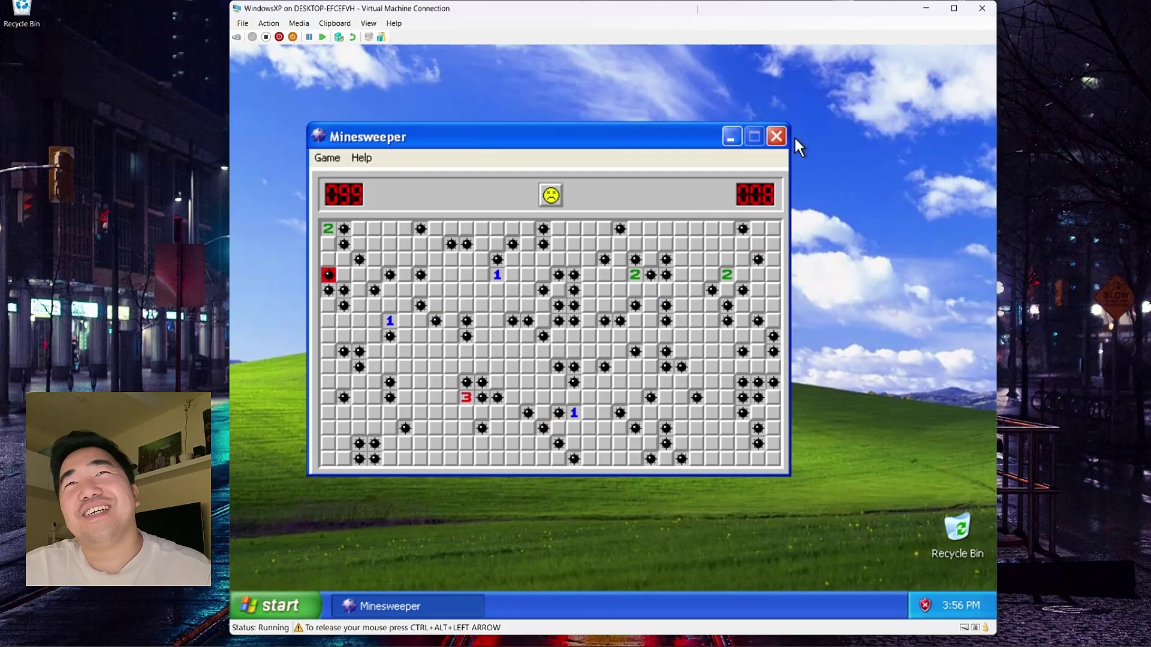
pyautogui.click(777, 136)
pyautogui.click(270, 606)
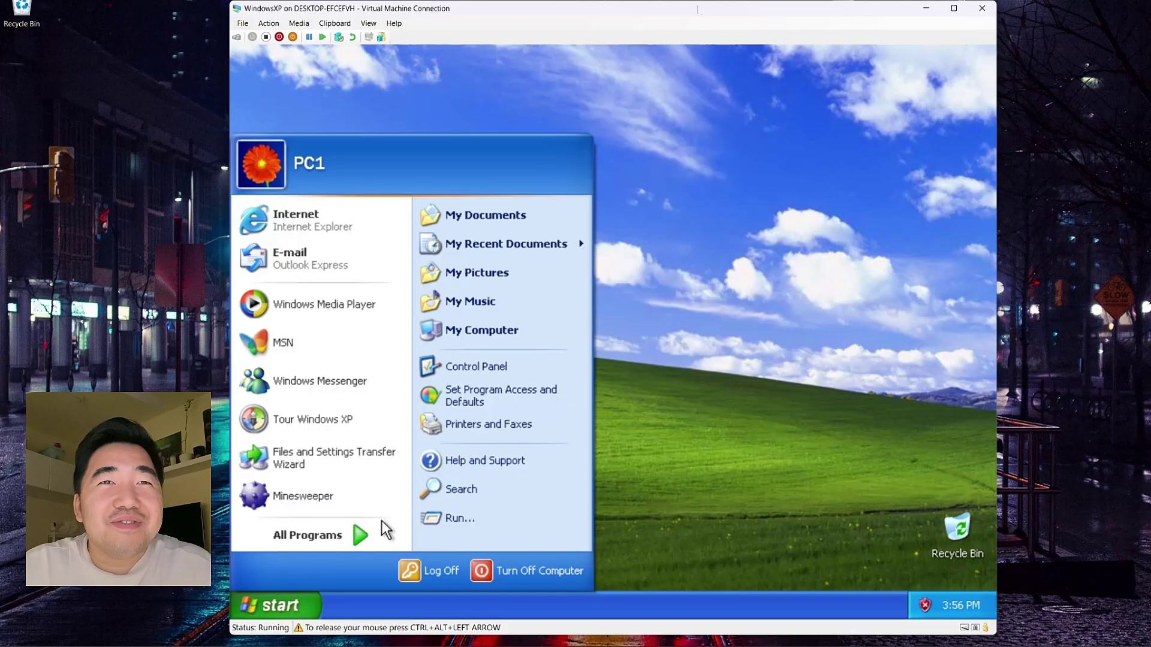
# Step: Launch 3D Pinball Space Cadet from Games and fire the first ball with the plunger
pyautogui.moveTo(381, 527)
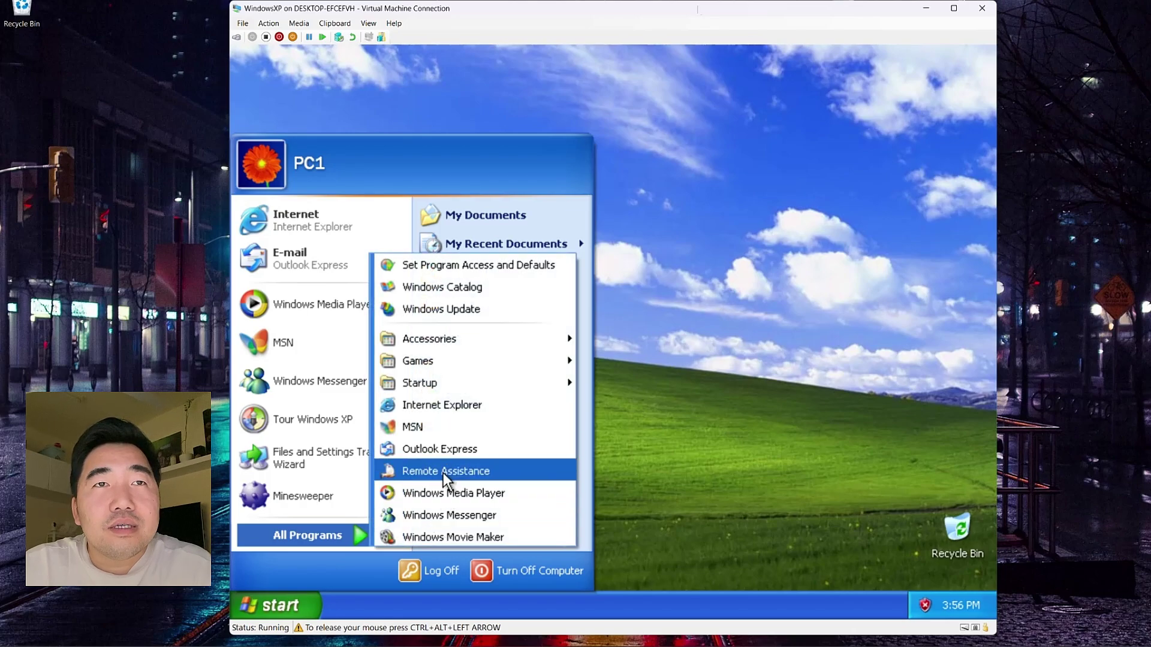
pyautogui.moveTo(441, 361)
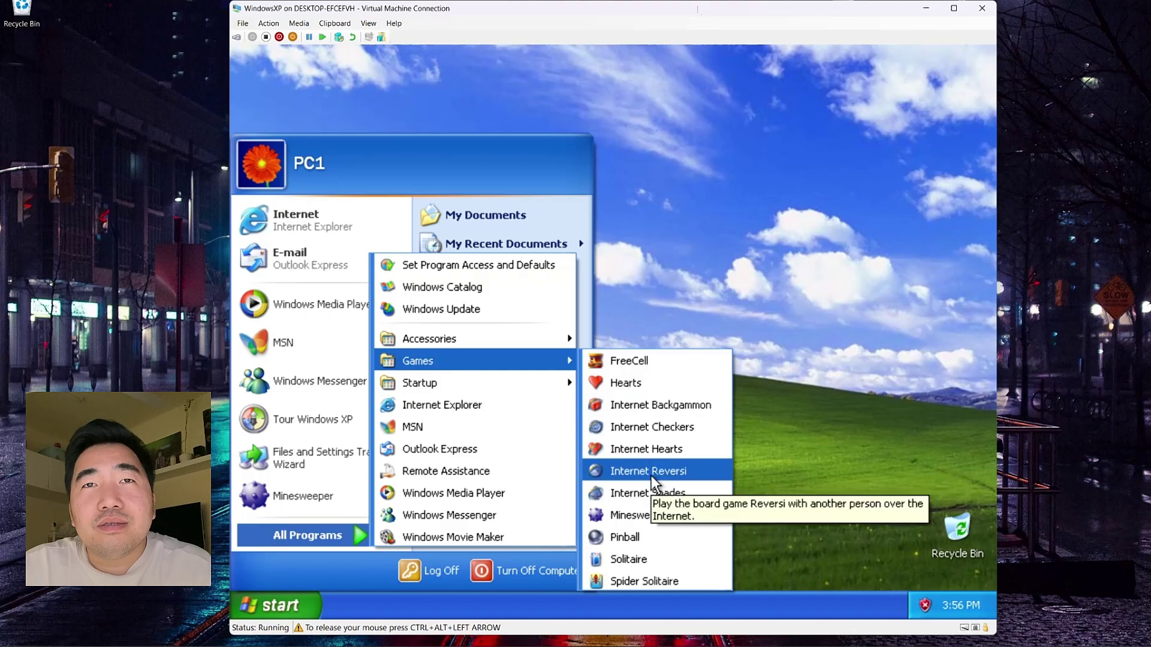
pyautogui.click(648, 537)
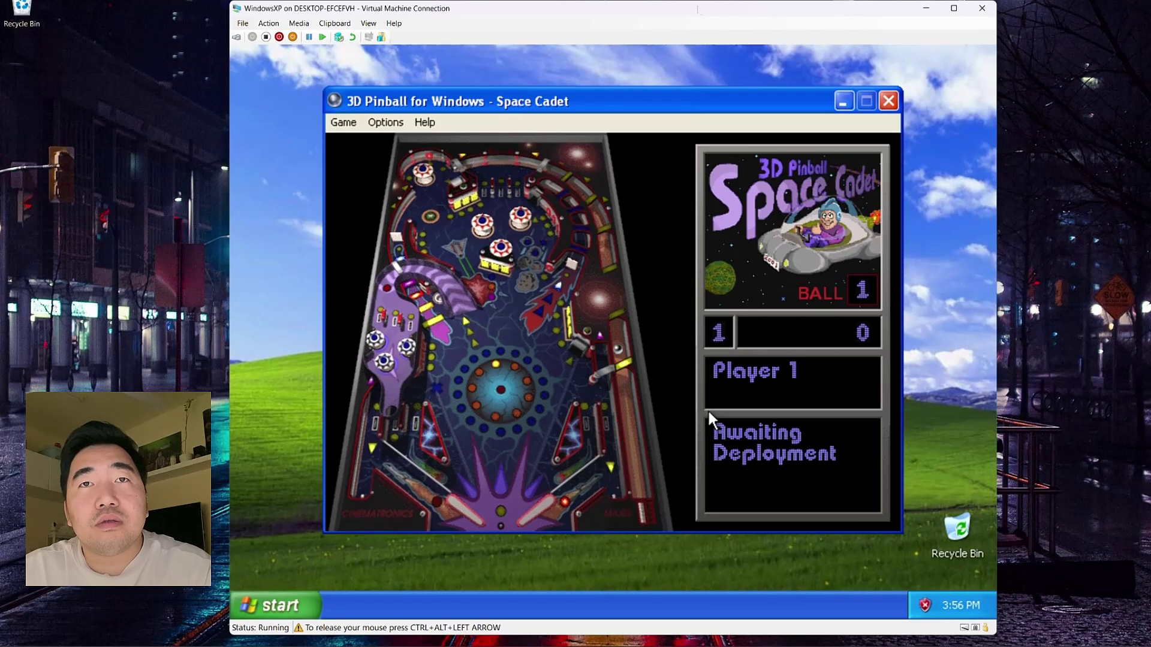
pyautogui.press('space')
pyautogui.press('Up')
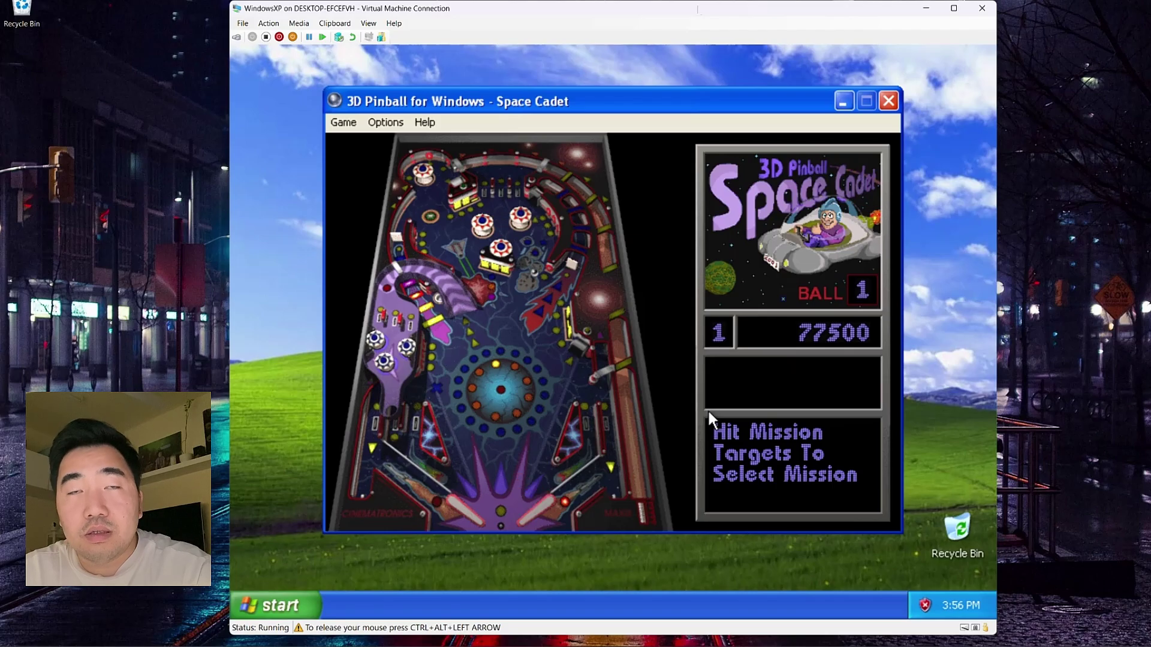
# Step: Work the Z and / flippers to keep the ball in play, reaching 126500 points
pyautogui.press('/')
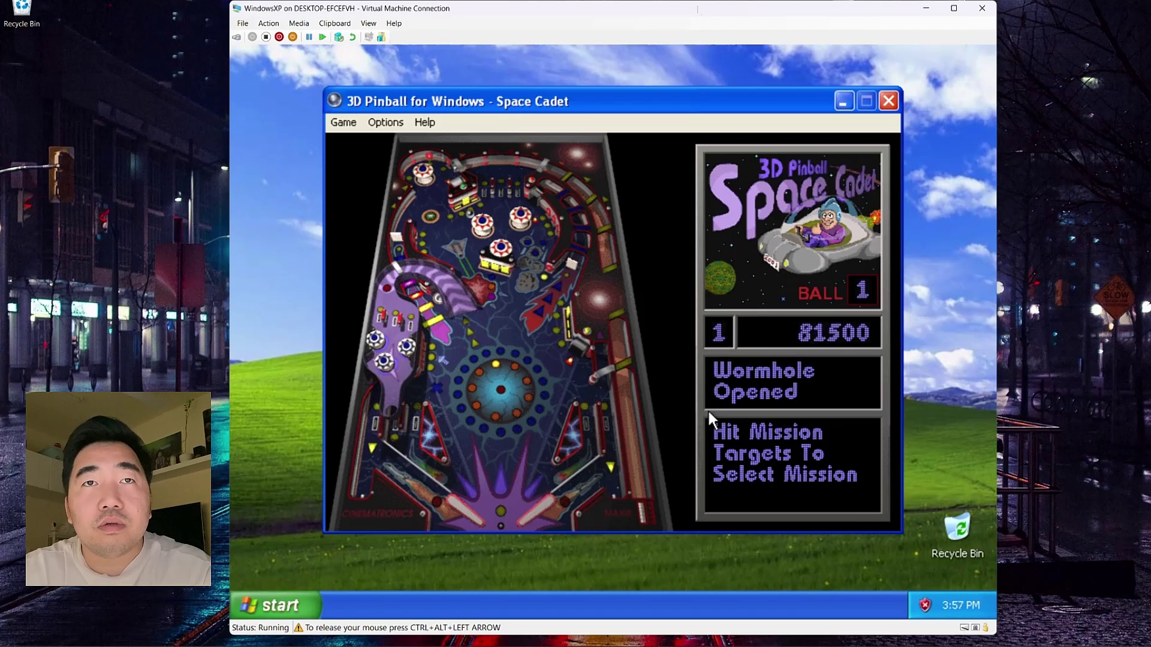
pyautogui.press('/')
pyautogui.press('z')
pyautogui.press('/')
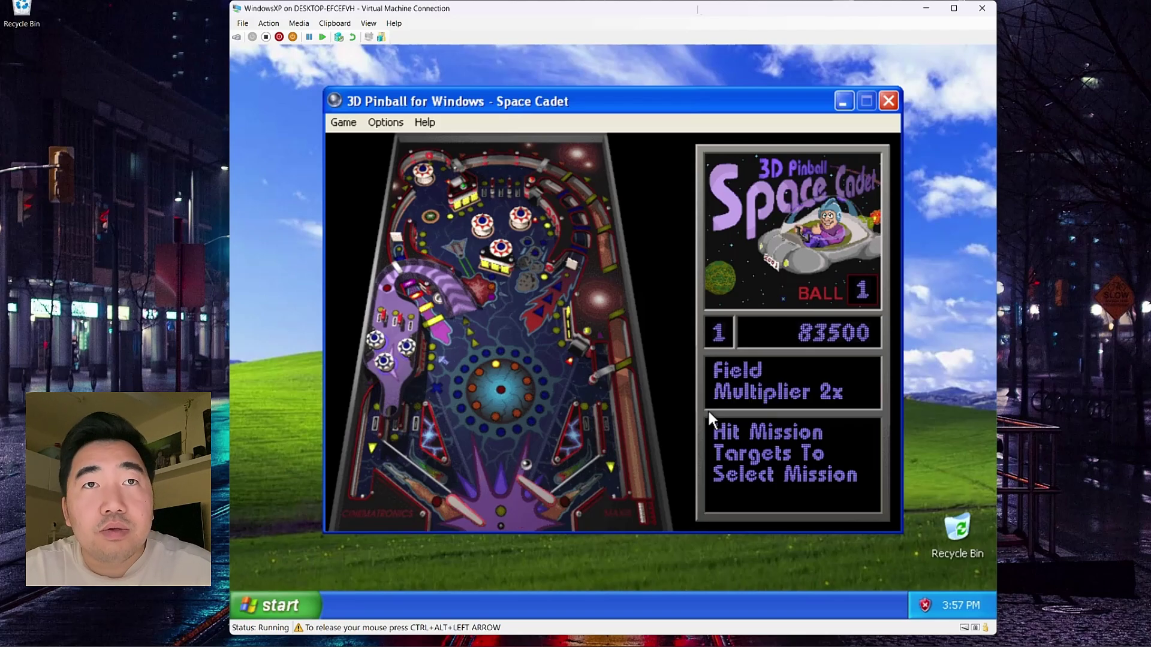
pyautogui.press('z')
pyautogui.press('z')
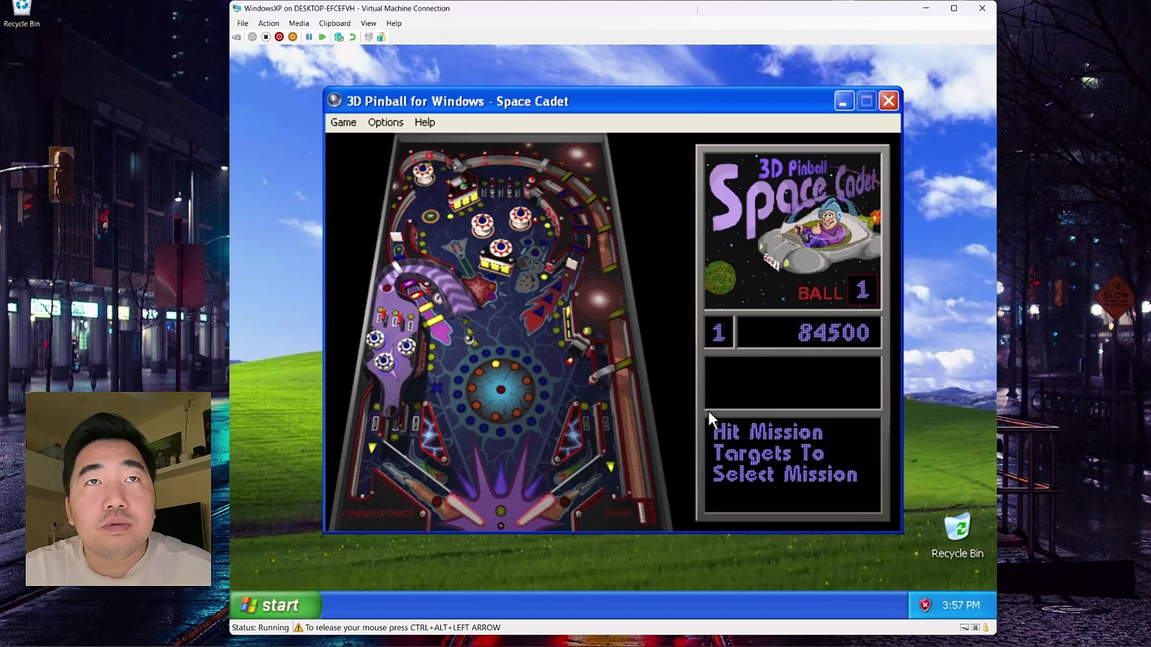
pyautogui.press('/')
pyautogui.press('z')
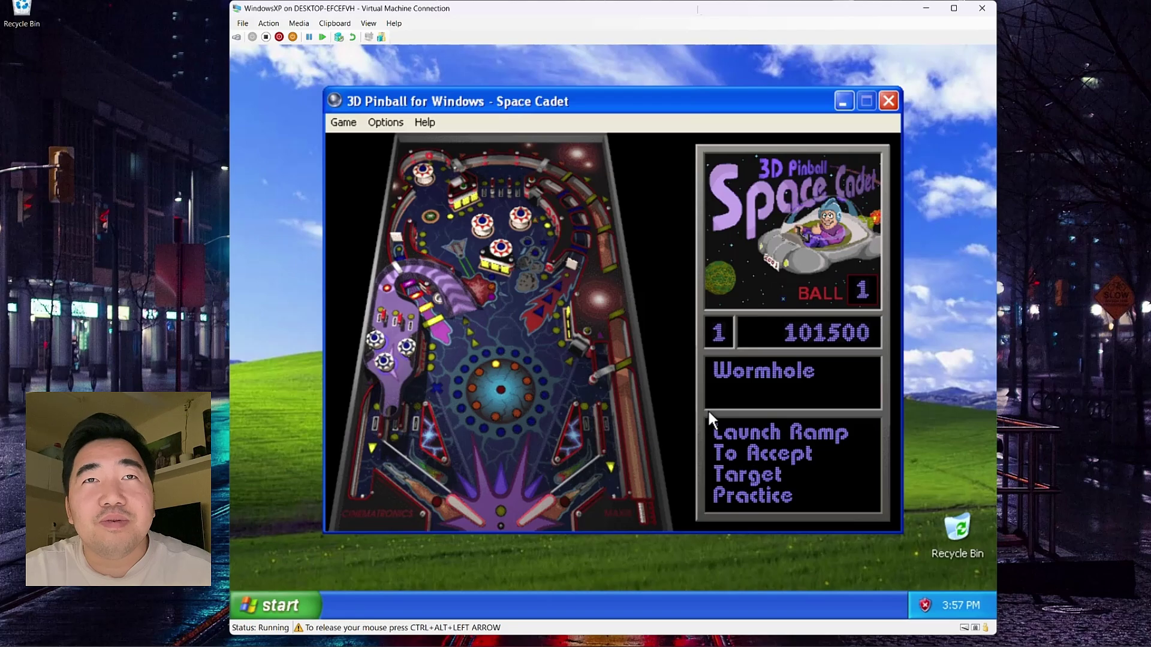
pyautogui.press('z')
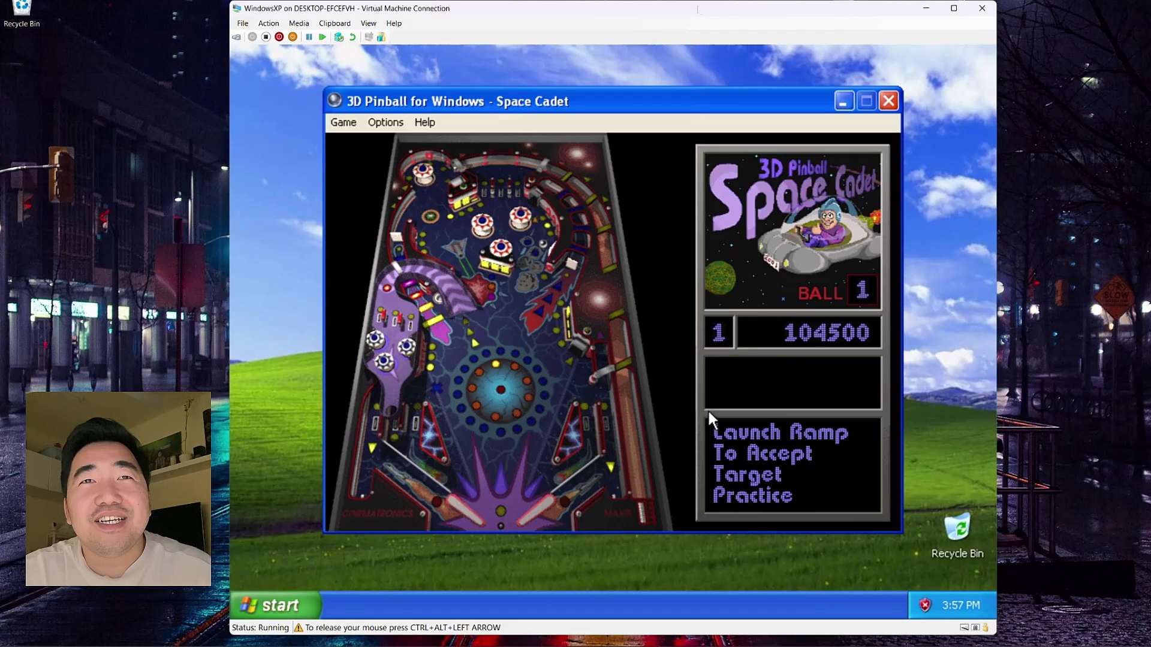
pyautogui.press('z')
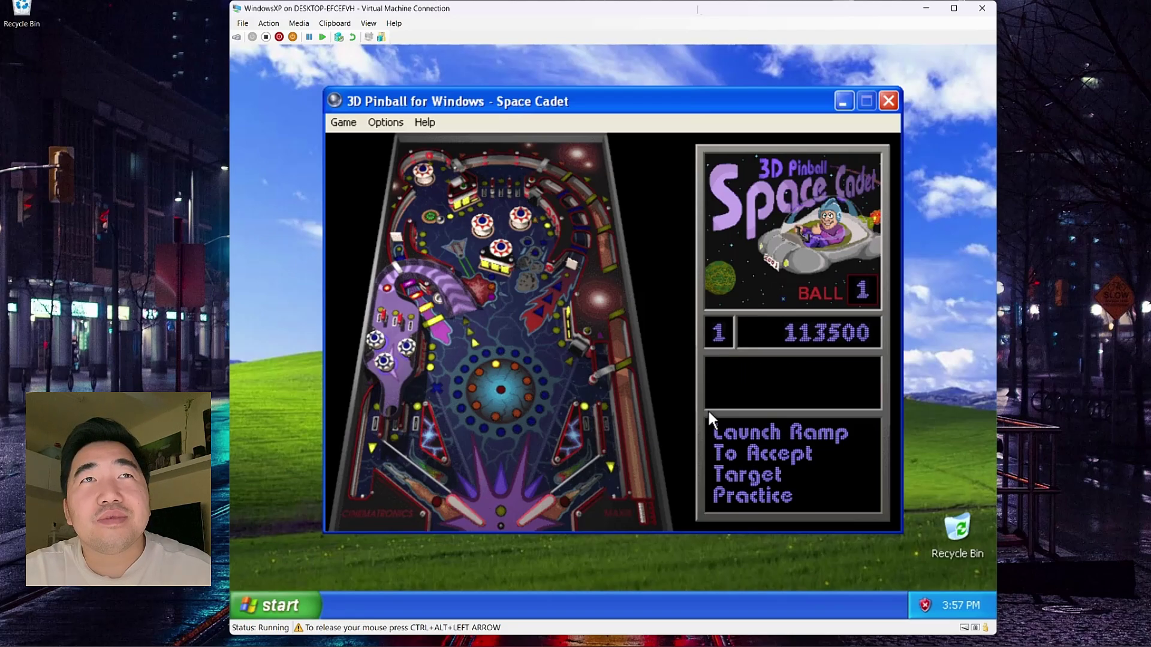
pyautogui.press('z')
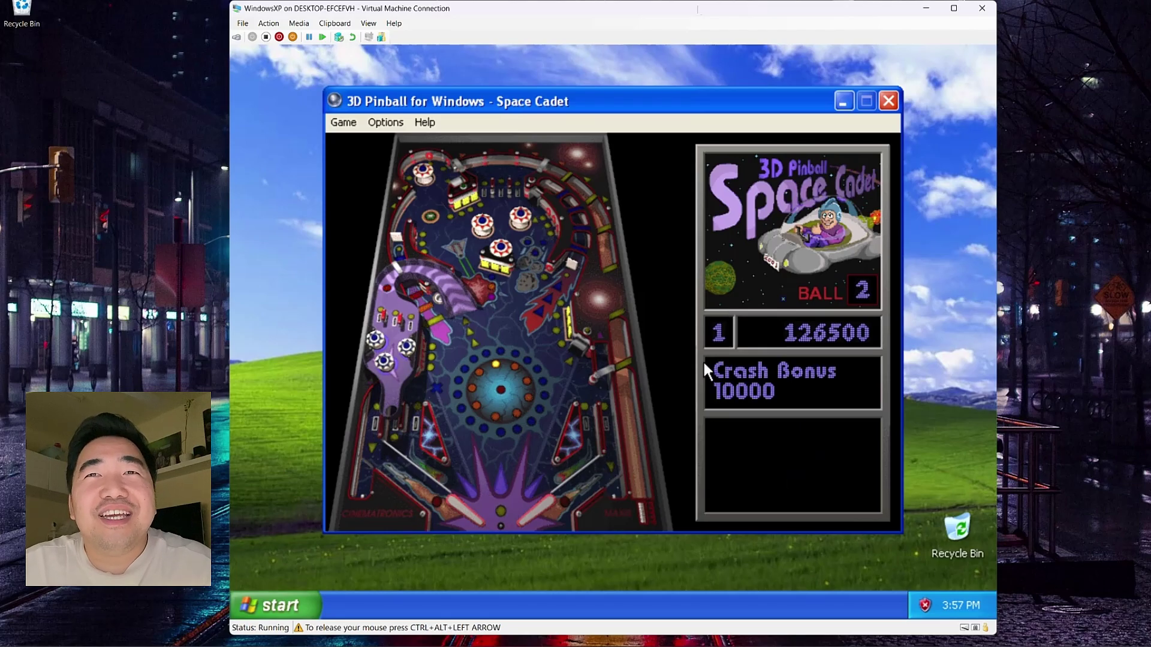
# Step: Close Pinball, open Printers and Faxes, and cancel the Add Printer wizard after one page
pyautogui.click(890, 101)
pyautogui.click(276, 606)
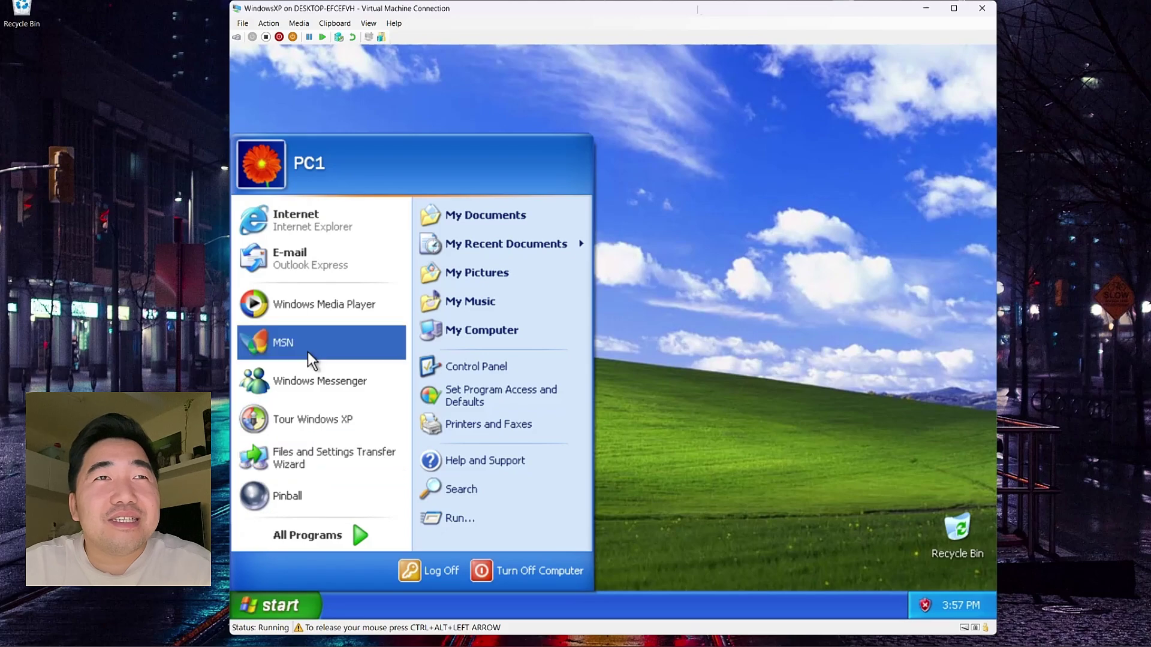
pyautogui.click(477, 431)
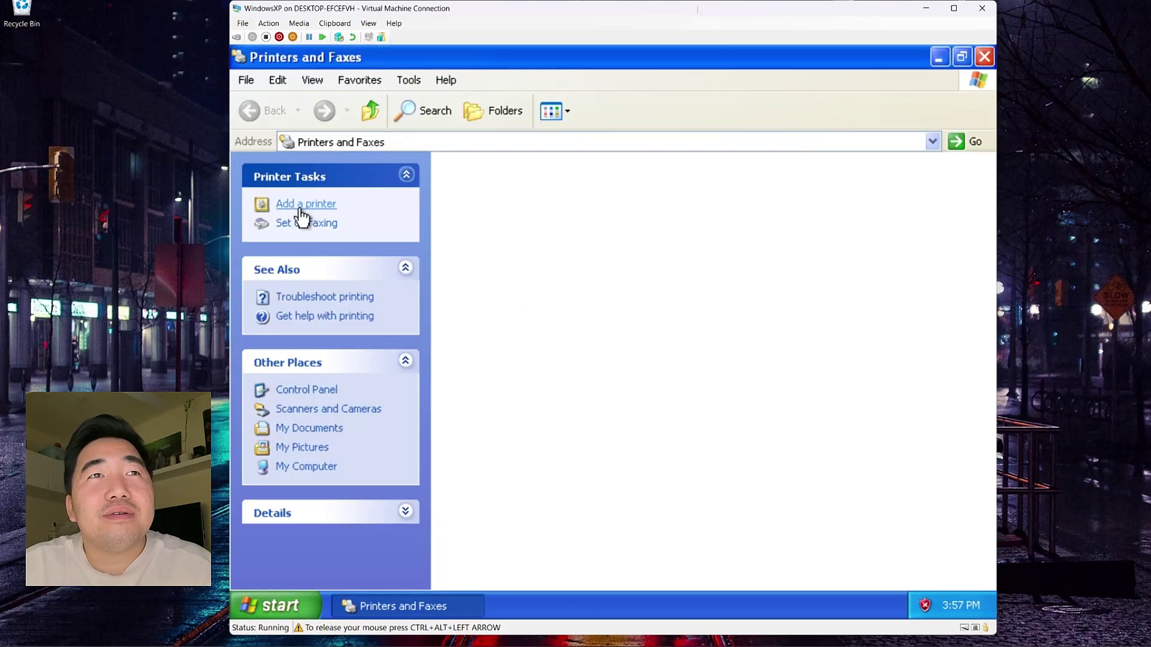
pyautogui.click(301, 210)
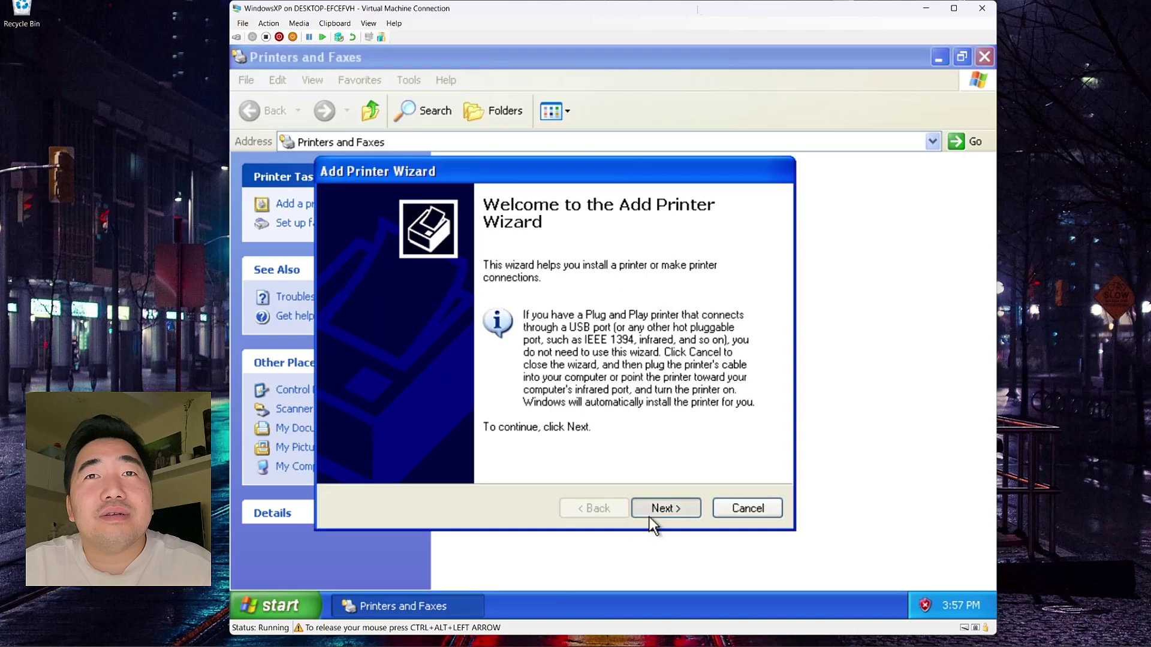
pyautogui.click(649, 515)
pyautogui.click(750, 514)
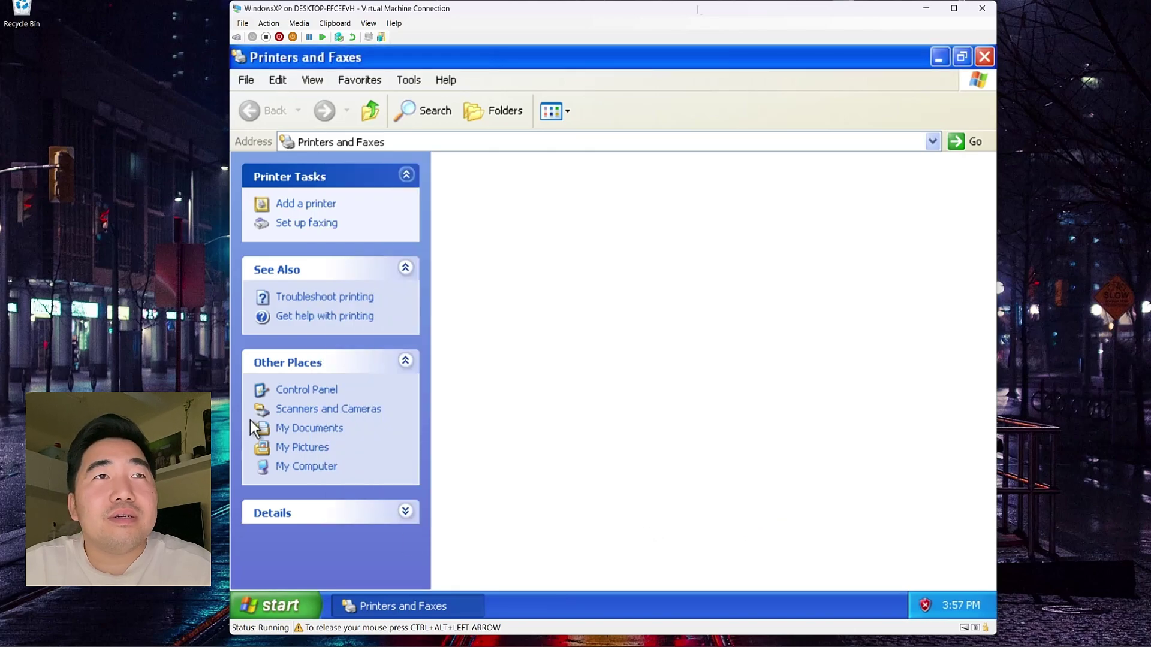
# Step: Preview Sunset, Water lilies, Winter and Blue hills in Sample Pictures, then close the folder
pyautogui.click(304, 448)
pyautogui.doubleClick(482, 204)
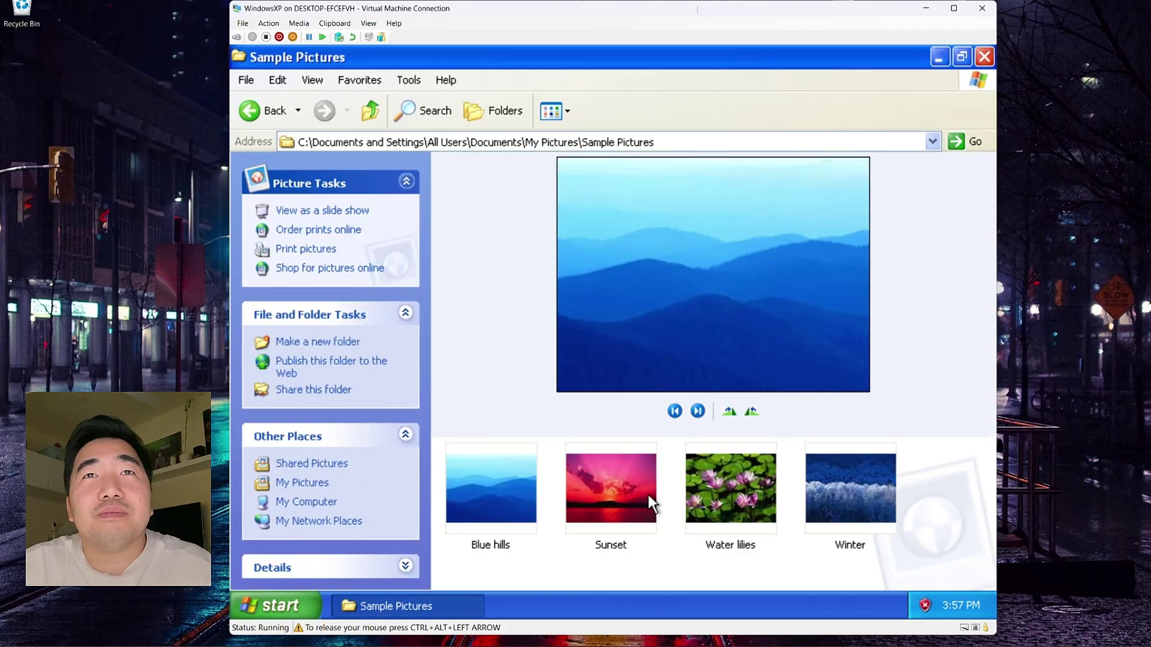
pyautogui.click(634, 501)
pyautogui.click(743, 489)
pyautogui.click(833, 488)
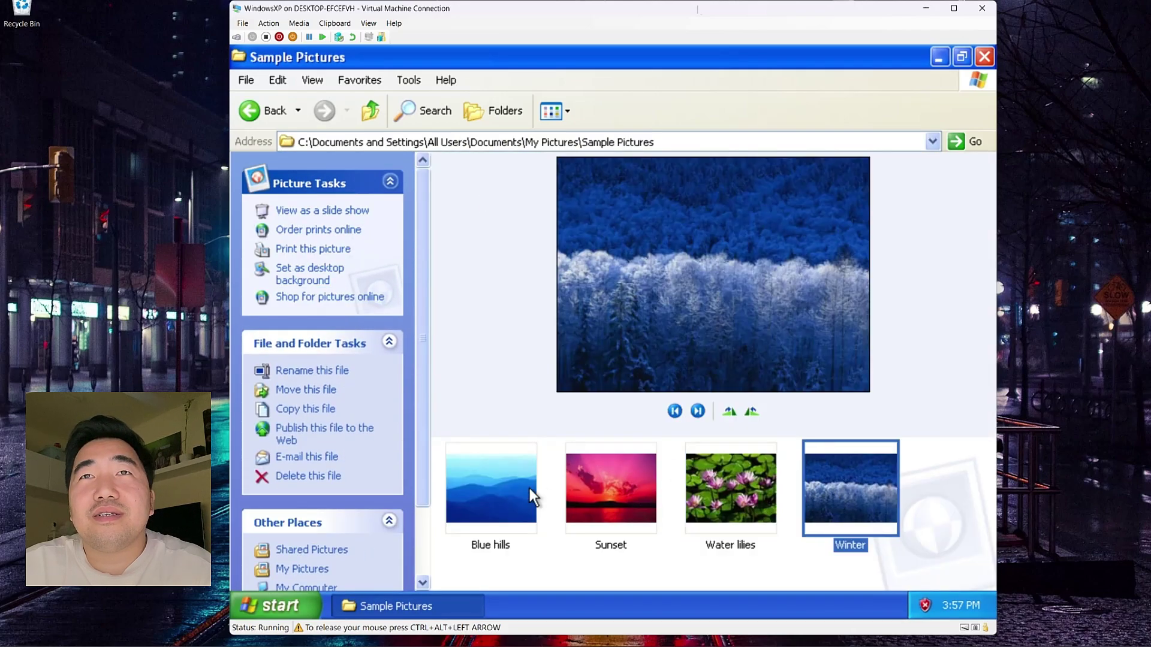
pyautogui.click(528, 487)
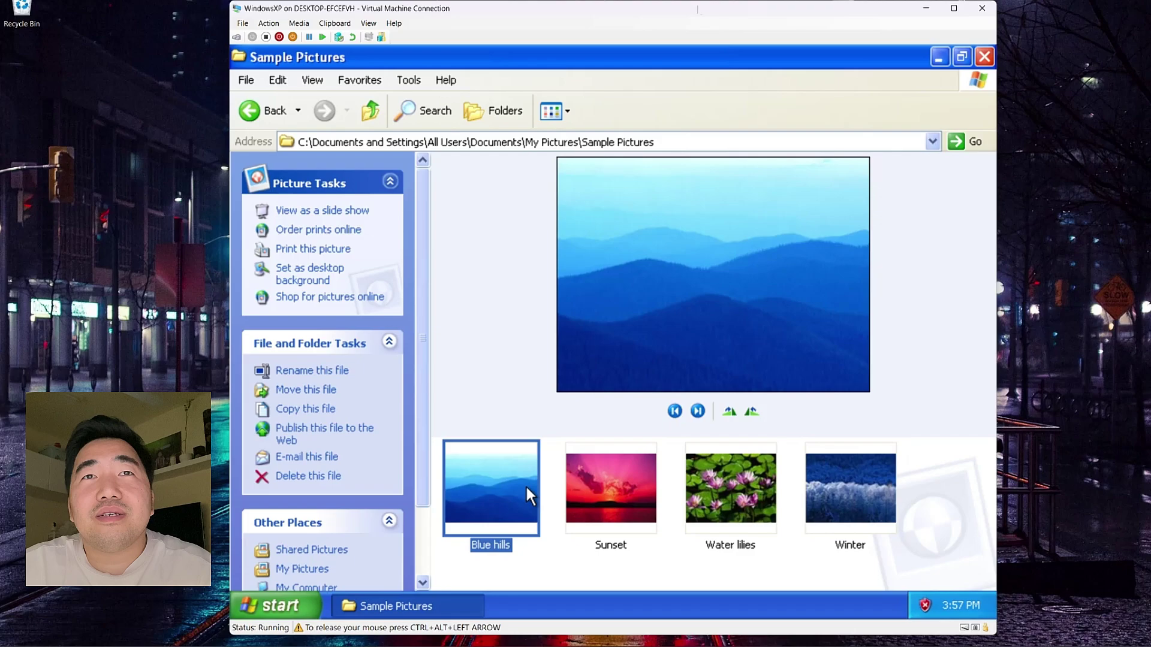
pyautogui.click(982, 58)
# Step: Refresh the desktop and open Display Properties on the Screen Saver tab
pyautogui.rightClick(394, 297)
pyautogui.click(416, 320)
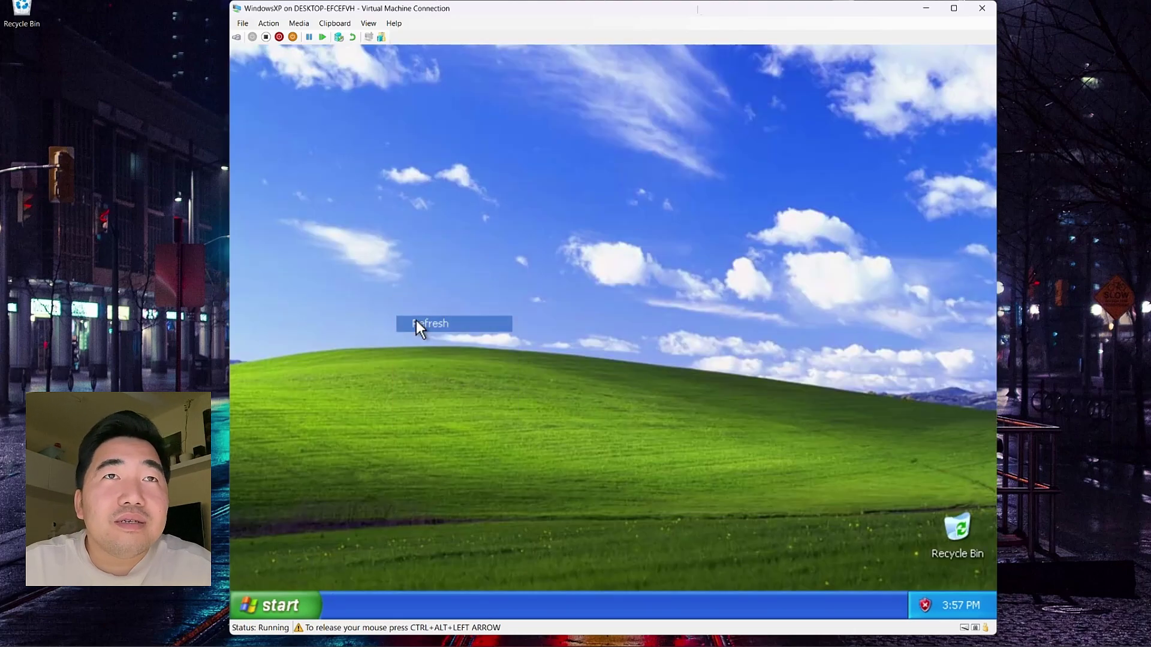
pyautogui.rightClick(433, 282)
pyautogui.moveTo(459, 291)
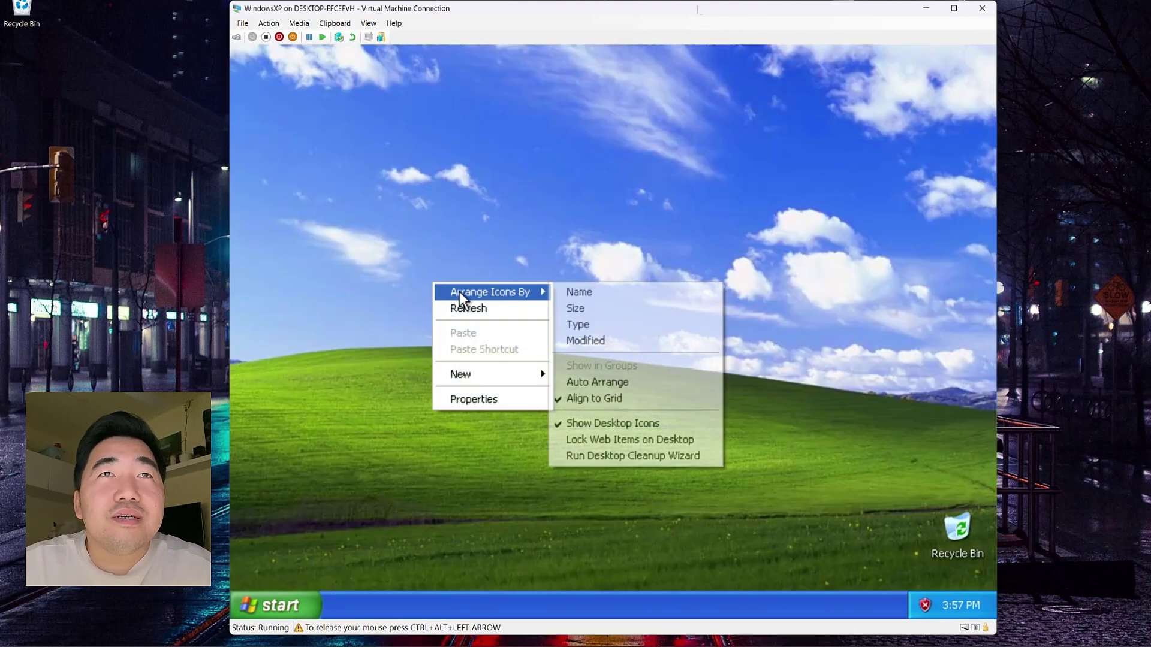
pyautogui.click(461, 397)
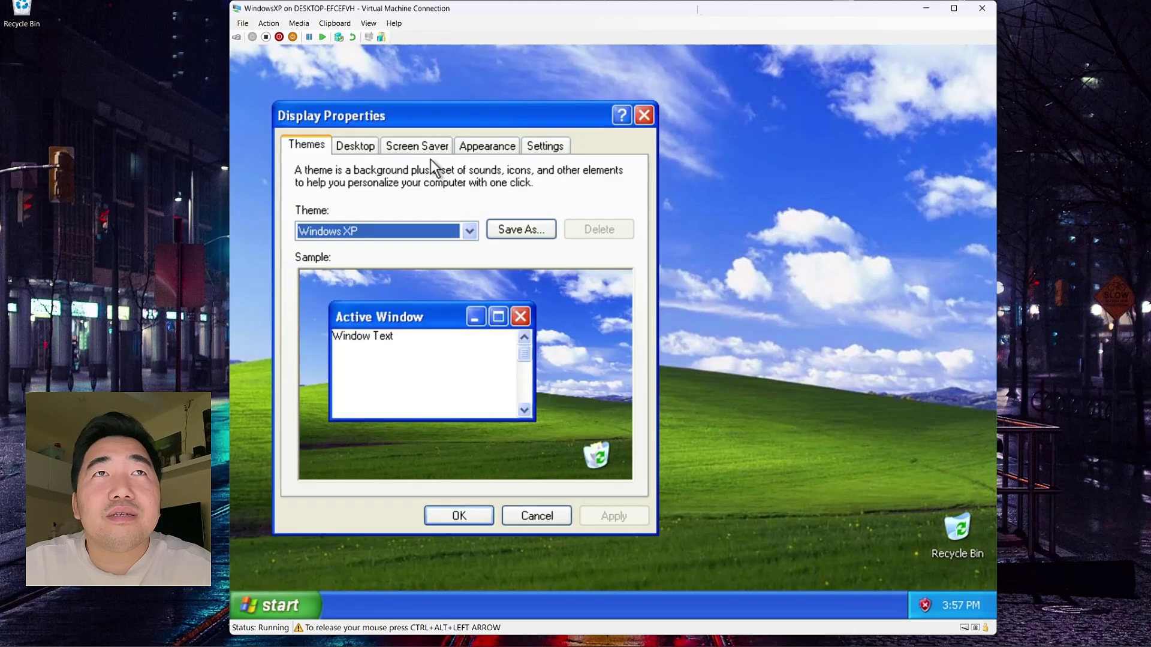
pyautogui.click(430, 150)
# Step: Try the Beziers, Marquee, Starfield and Windows XP screen savers in turn
pyautogui.click(411, 359)
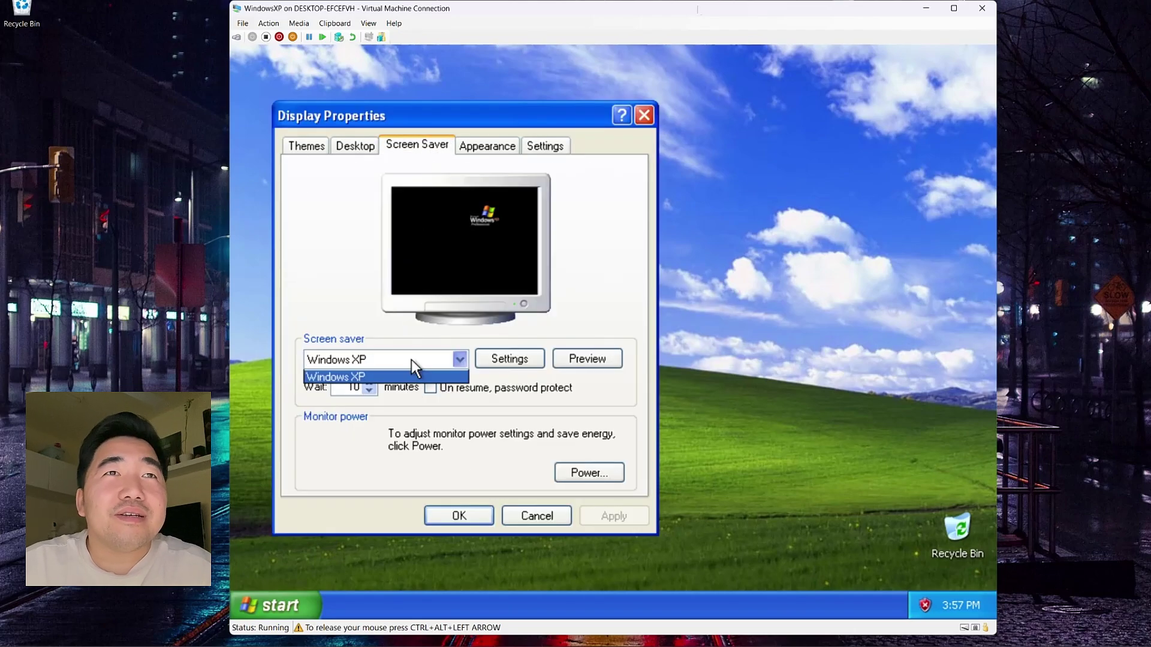
pyautogui.click(358, 439)
pyautogui.click(388, 359)
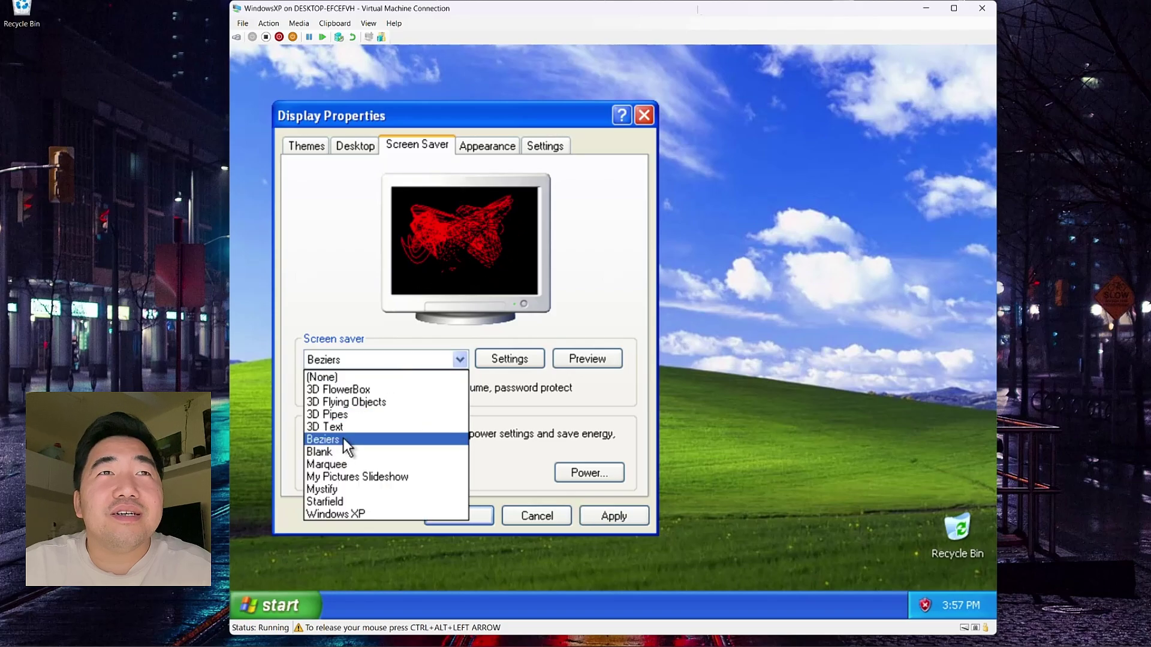
pyautogui.click(343, 437)
pyautogui.click(404, 359)
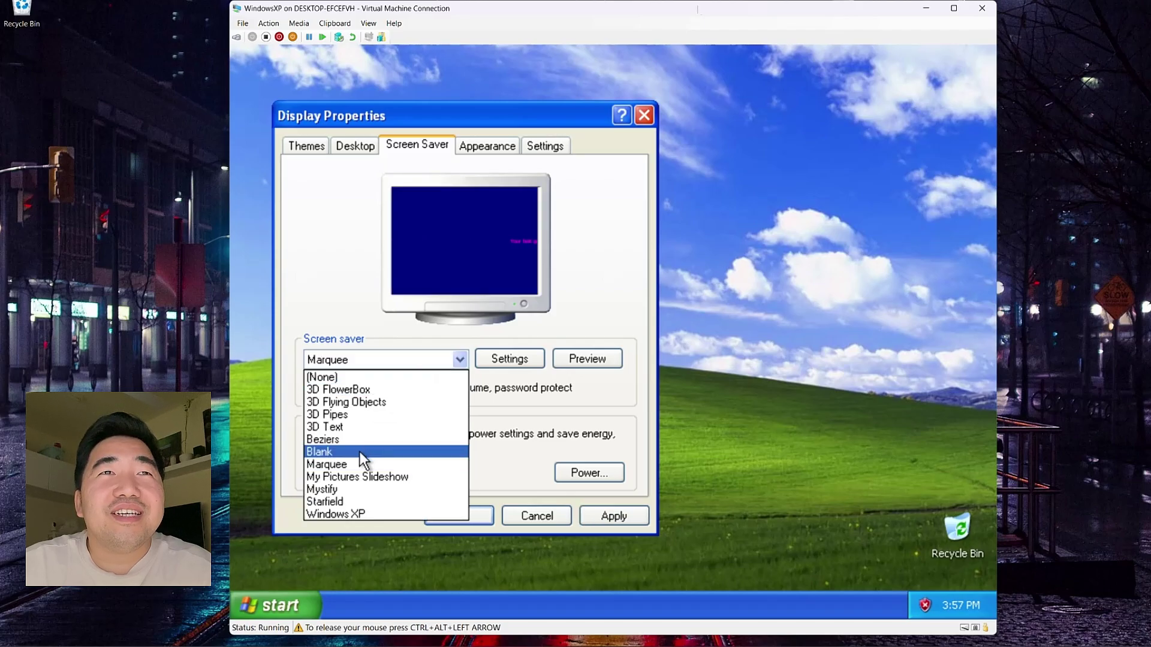
pyautogui.click(350, 499)
pyautogui.click(388, 363)
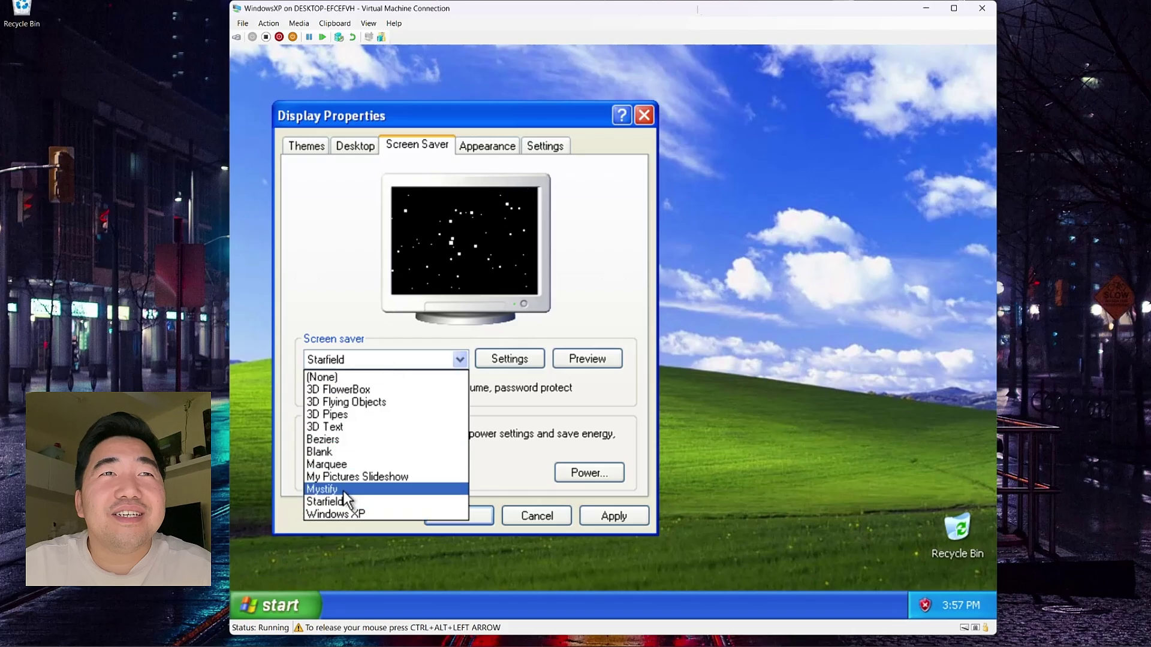
pyautogui.click(339, 510)
# Step: Preview 3D Text full screen, select 3D Flying Objects, then close Display Properties without applying
pyautogui.click(375, 358)
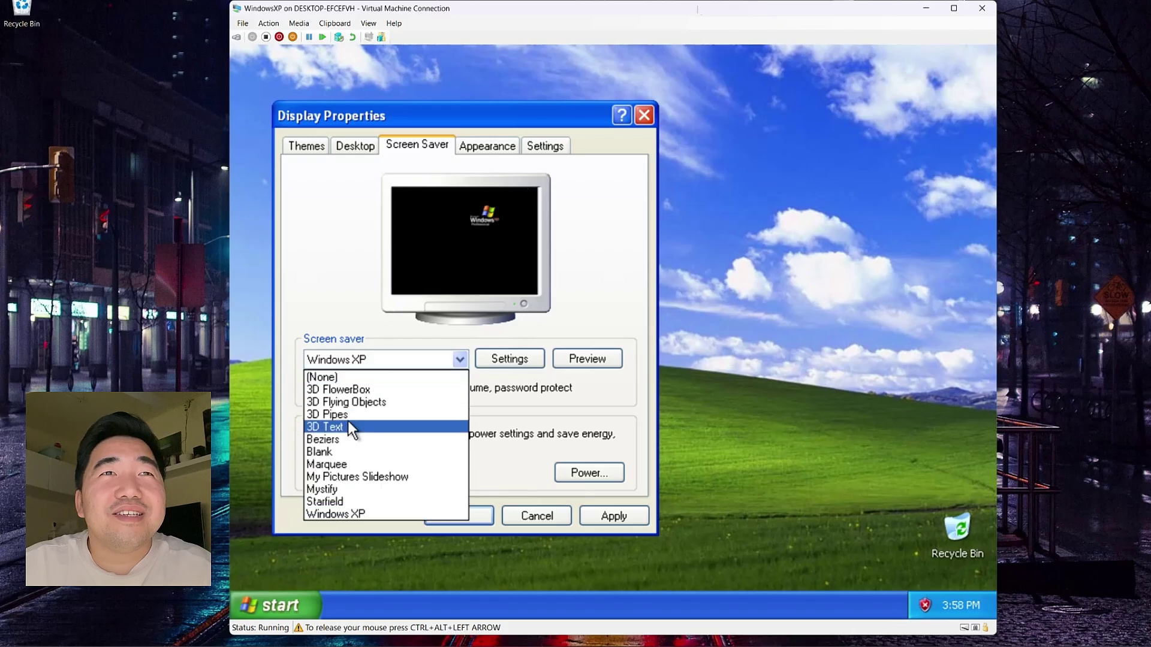
pyautogui.click(348, 421)
pyautogui.click(587, 358)
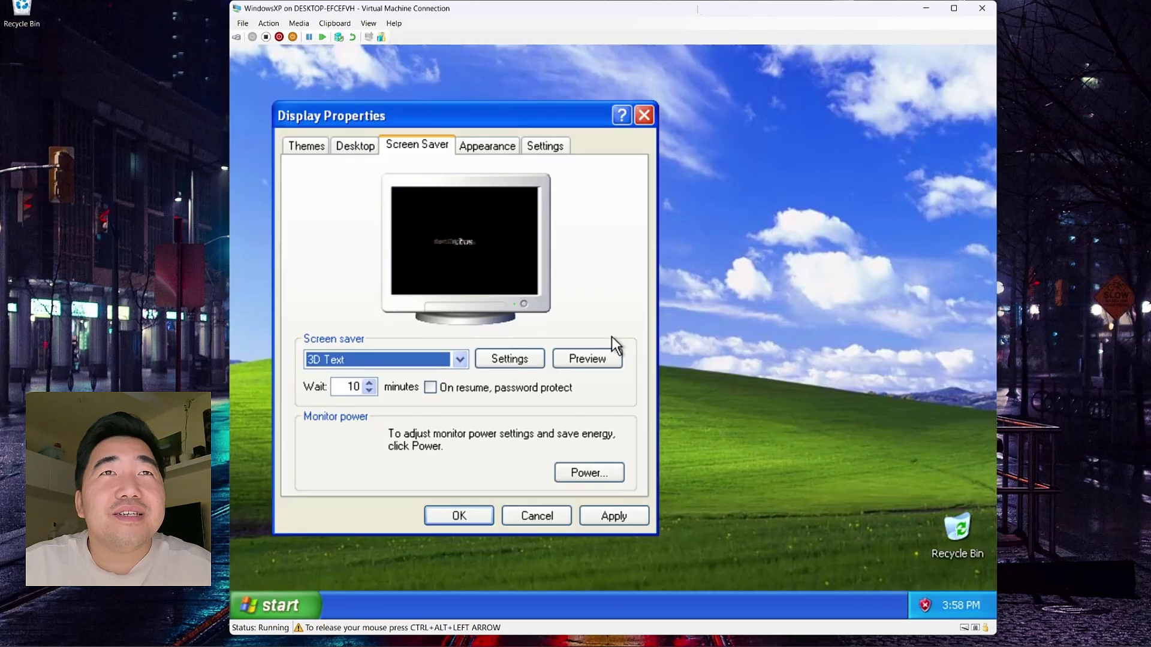
pyautogui.click(438, 361)
pyautogui.click(360, 402)
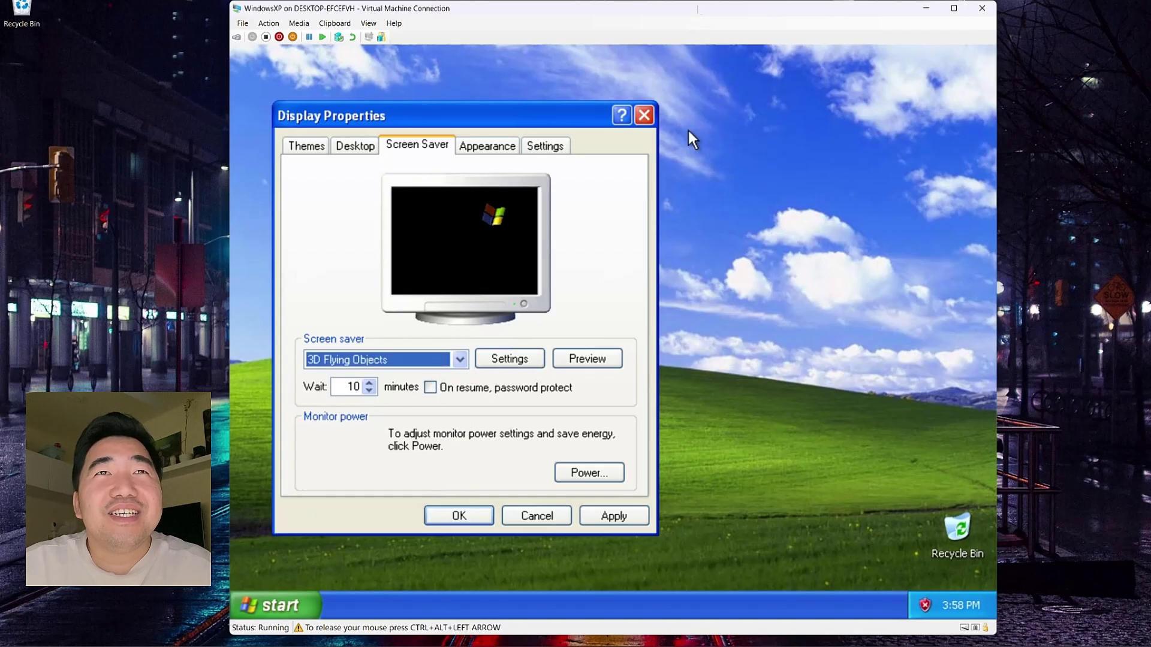
pyautogui.click(644, 115)
pyautogui.rightClick(631, 279)
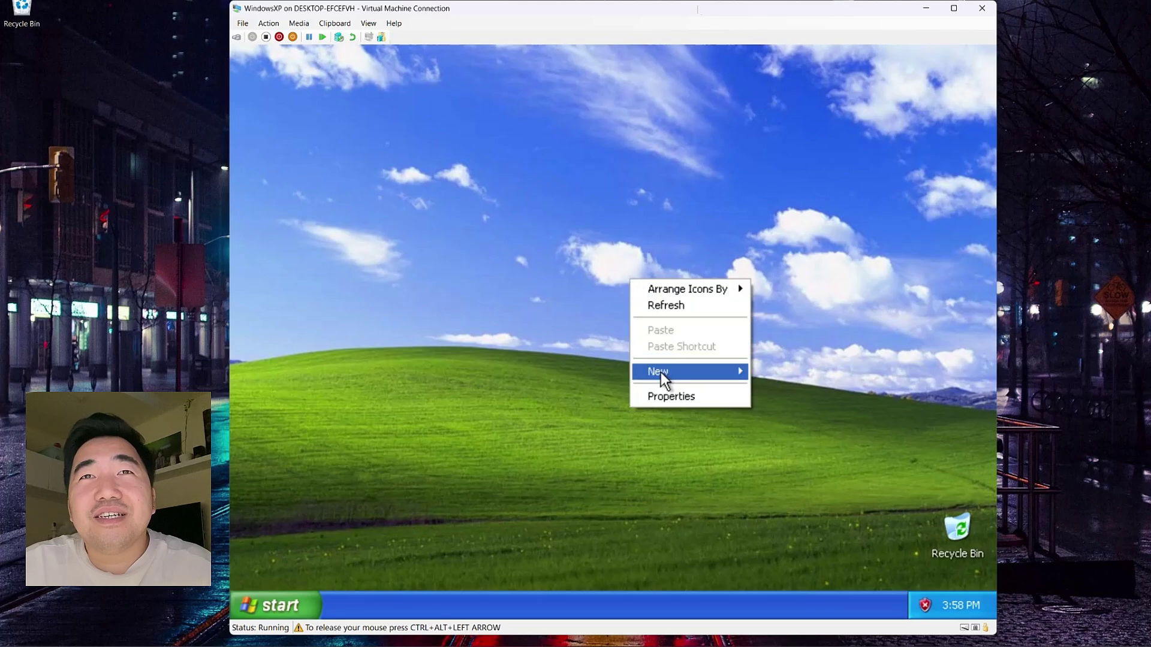
pyautogui.rightClick(591, 602)
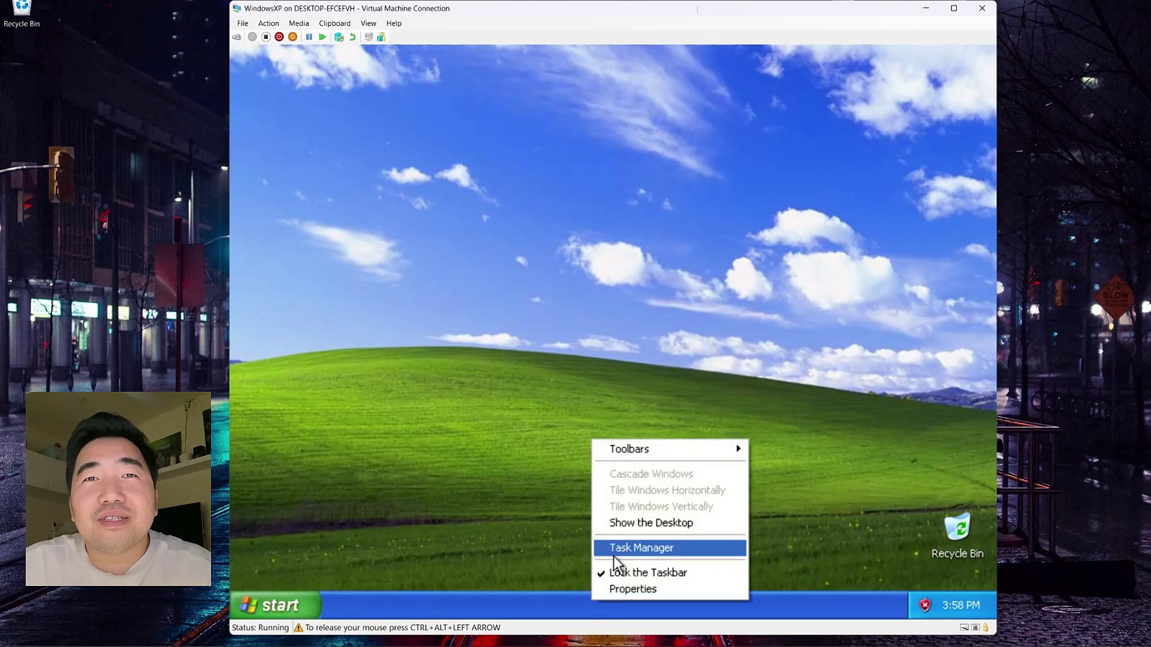
pyautogui.click(641, 548)
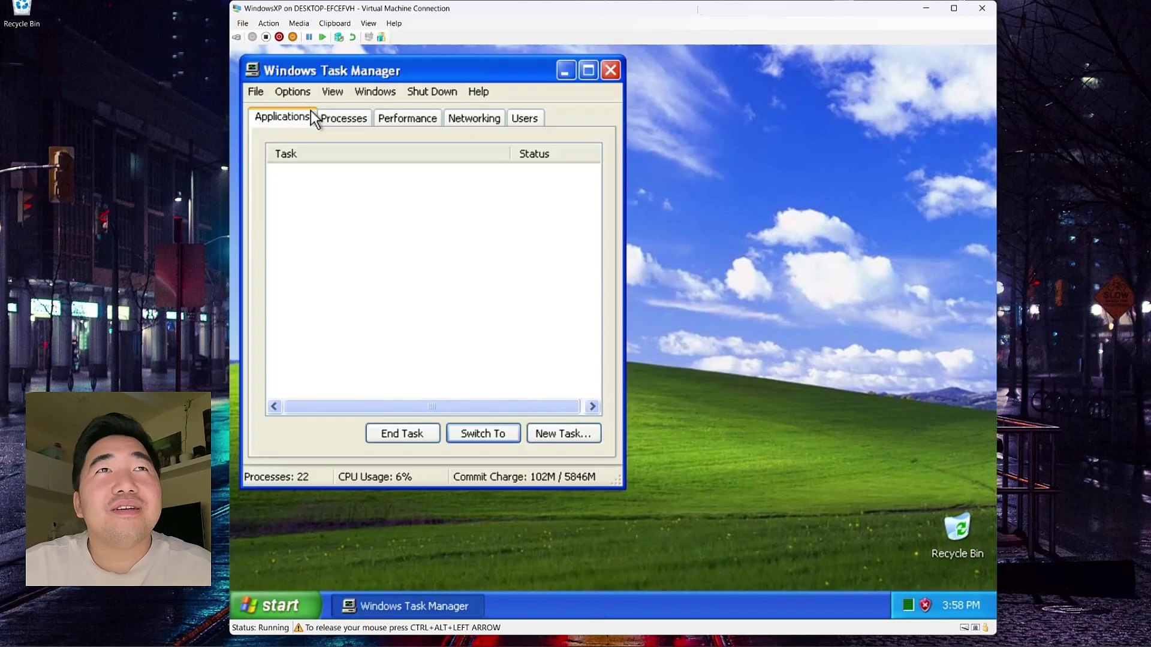
pyautogui.click(342, 119)
pyautogui.moveTo(394, 72); pyautogui.dragTo(446, 115)
pyautogui.click(461, 161)
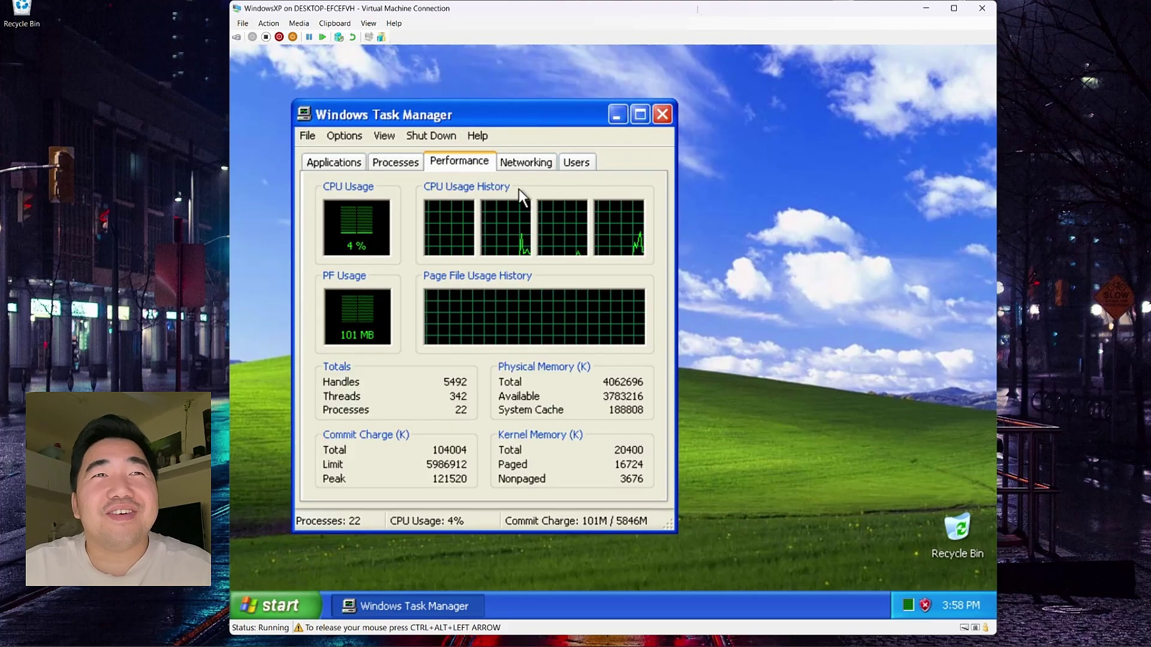
pyautogui.click(543, 162)
pyautogui.click(580, 163)
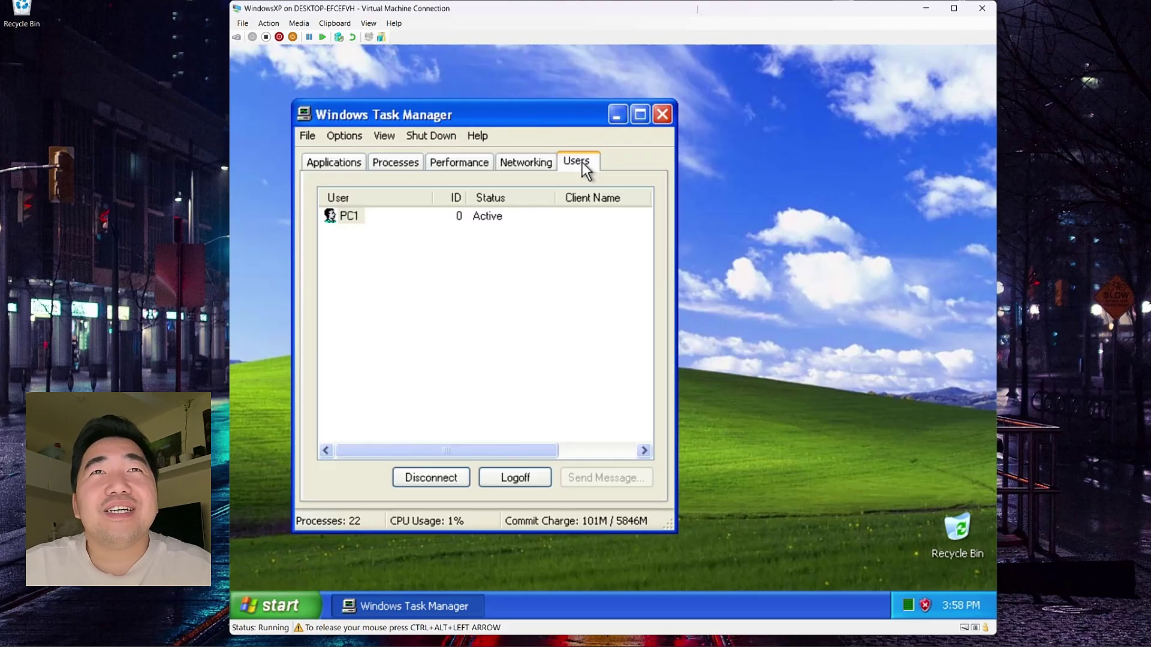
pyautogui.click(357, 163)
pyautogui.click(663, 114)
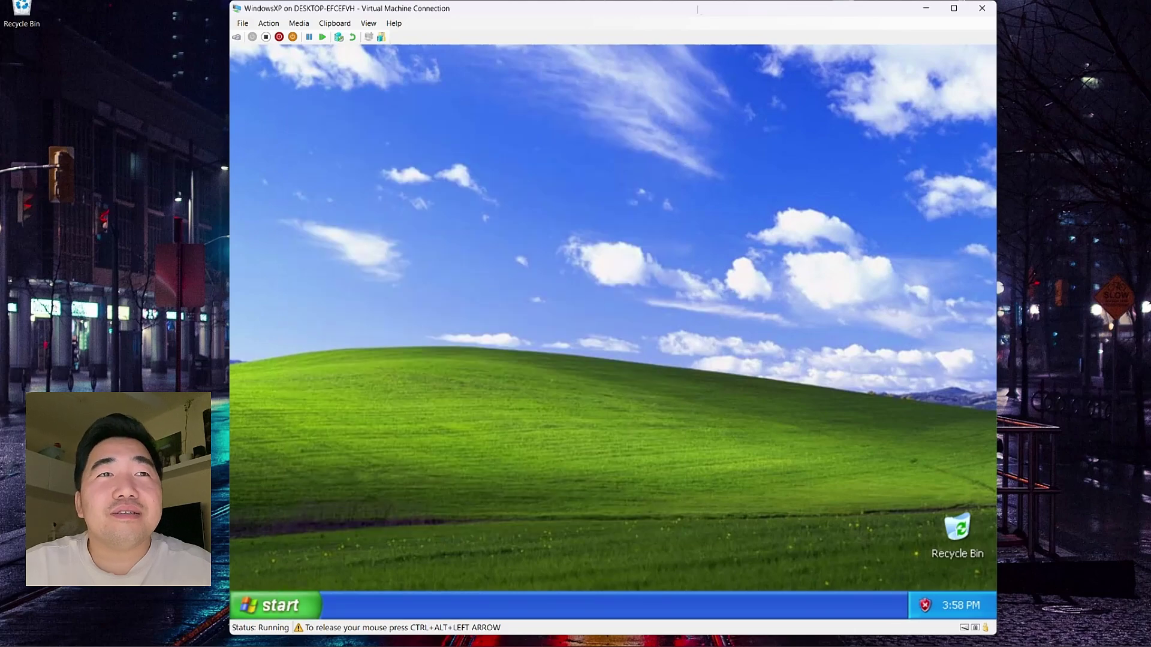
pyautogui.click(275, 606)
pyautogui.click(459, 333)
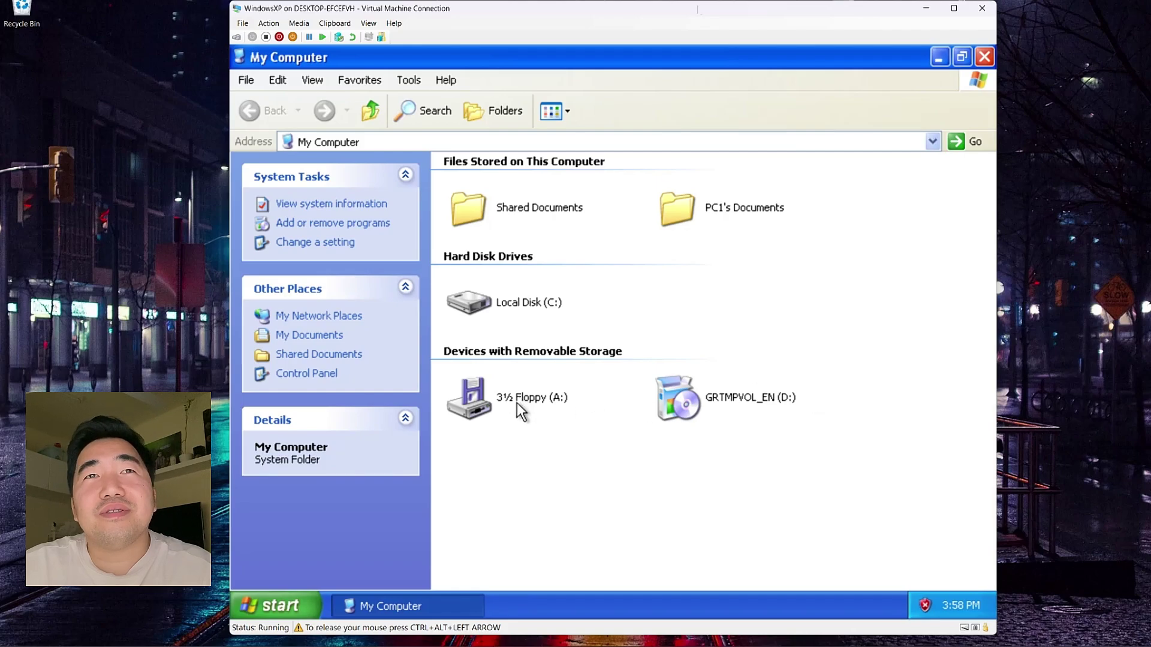
# Step: Open Local Disk (C:) and its WINDOWS folder, showing hidden contents, then close the window
pyautogui.doubleClick(501, 299)
pyautogui.click(499, 296)
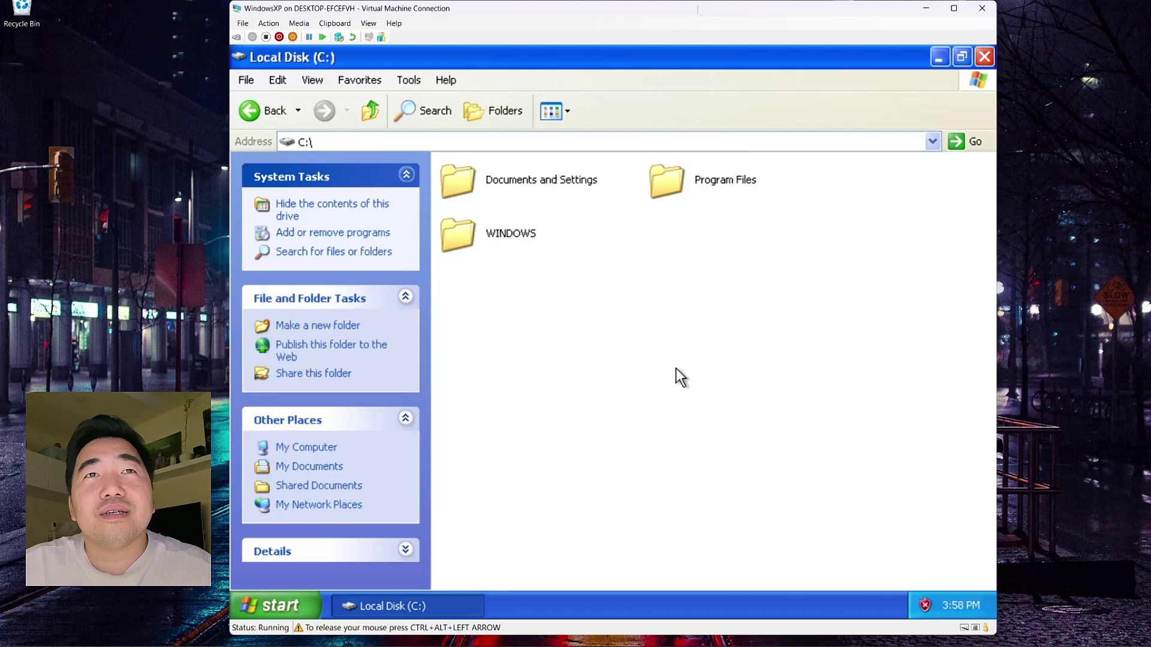
pyautogui.doubleClick(509, 234)
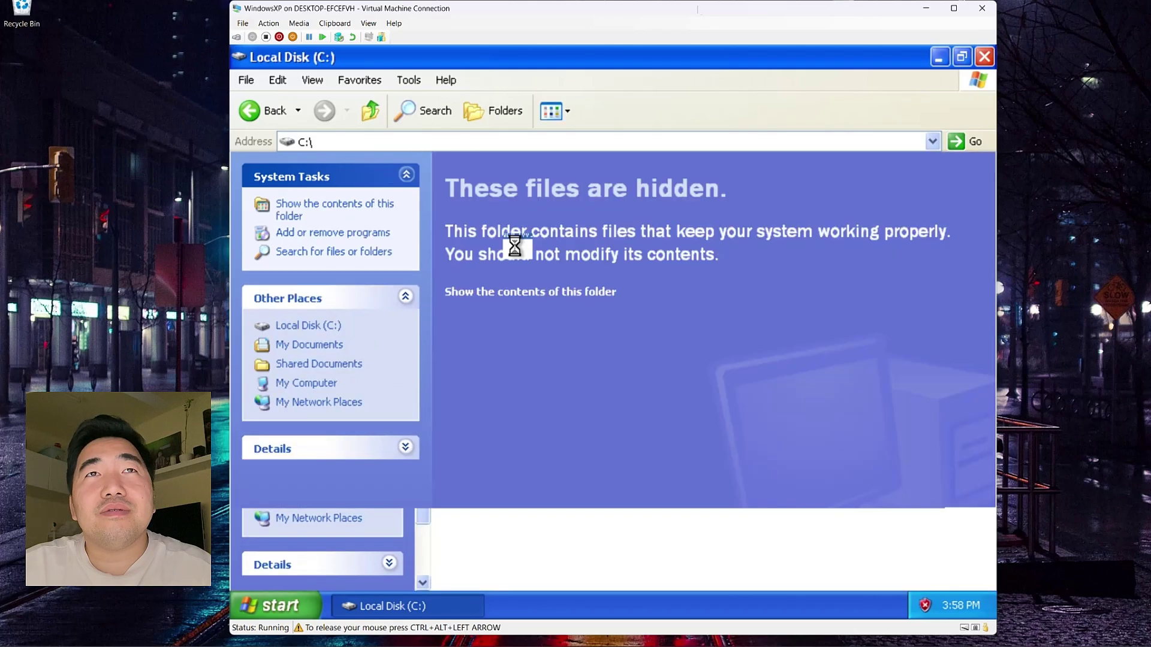
pyautogui.click(513, 295)
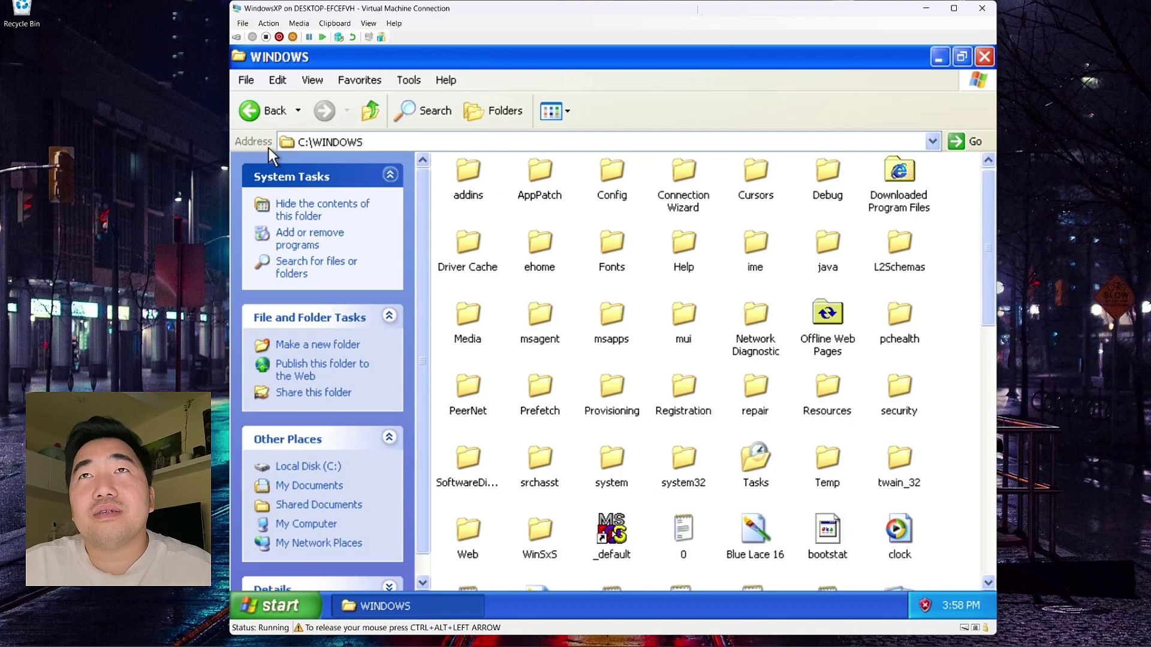
pyautogui.click(984, 57)
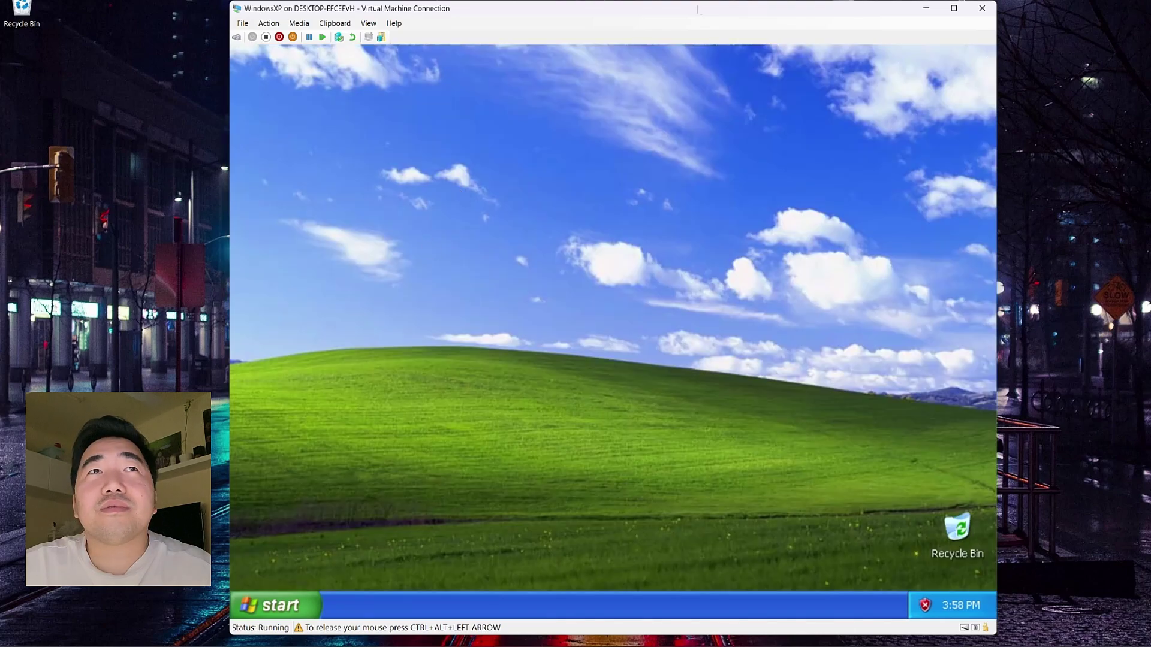
# Step: Reopen My Computer from the Start menu and restore it to a smaller window
pyautogui.click(303, 612)
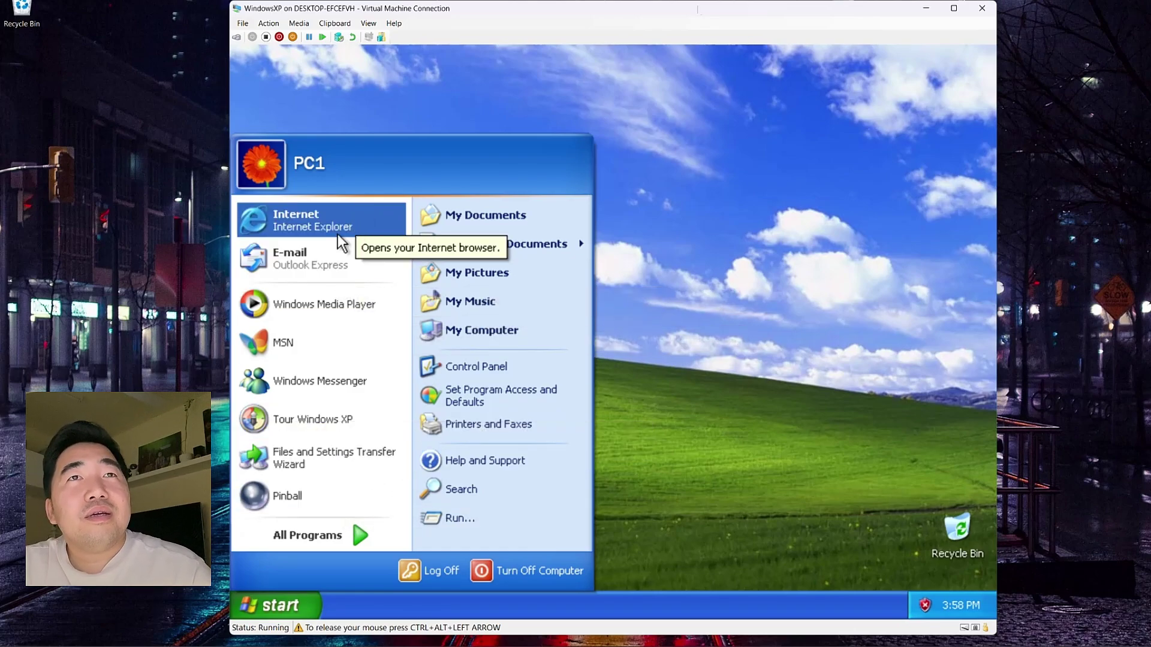
pyautogui.click(718, 311)
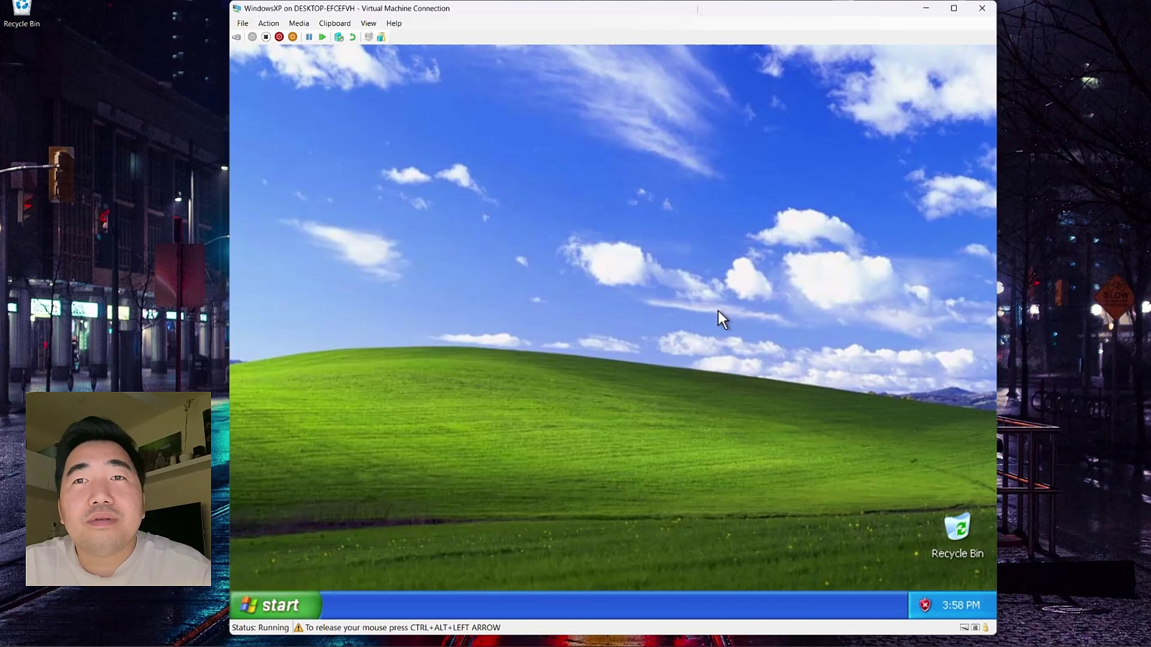
pyautogui.click(254, 612)
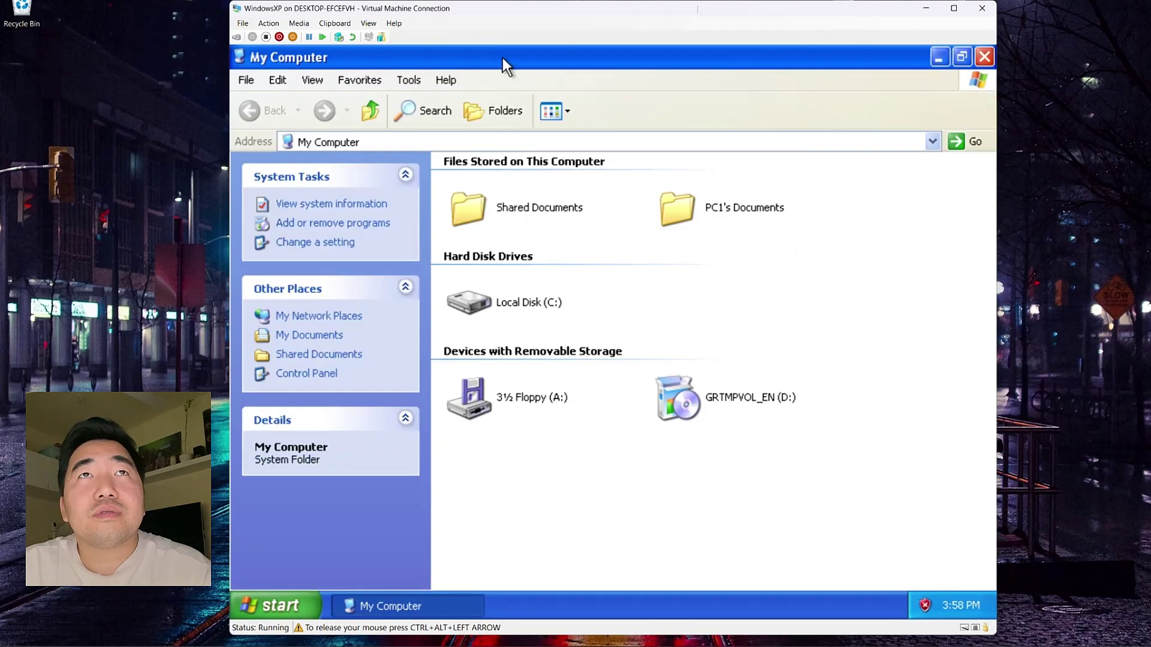
pyautogui.click(963, 58)
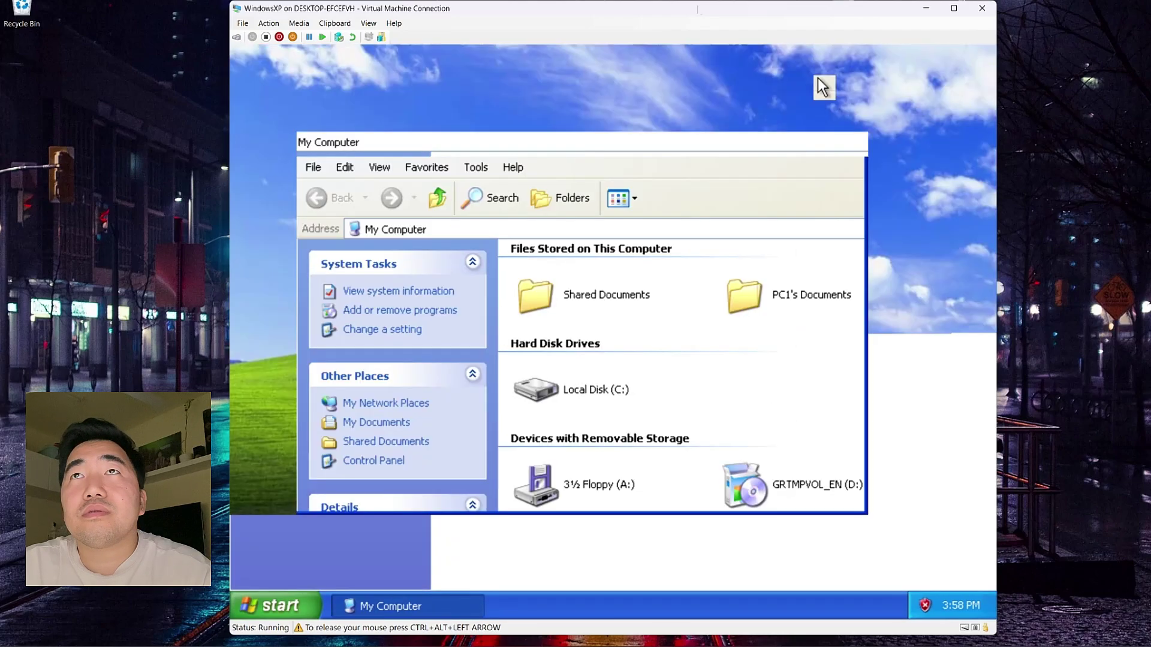